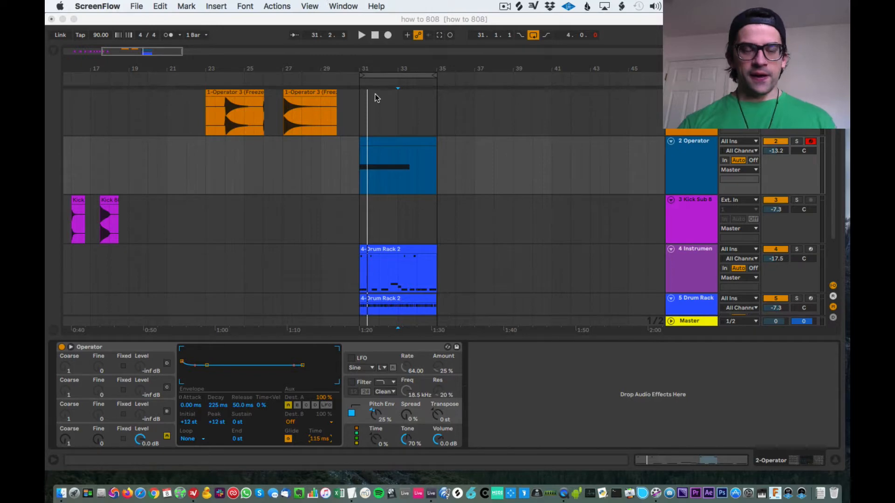
Step: Select the kick clip at bar 5 on the Kick Sub 808 track and enlarge the track's Spectrum display
scroll(425, 238, "left", 10)
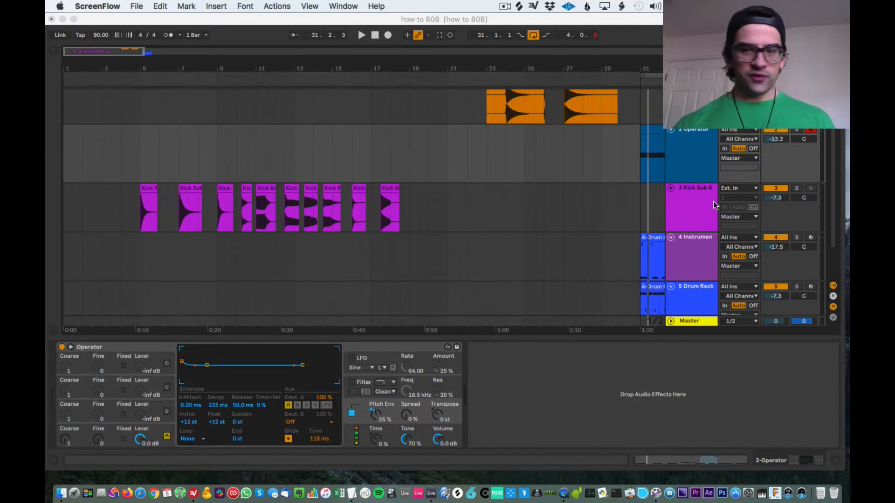
left_click(686, 203)
left_click(686, 200)
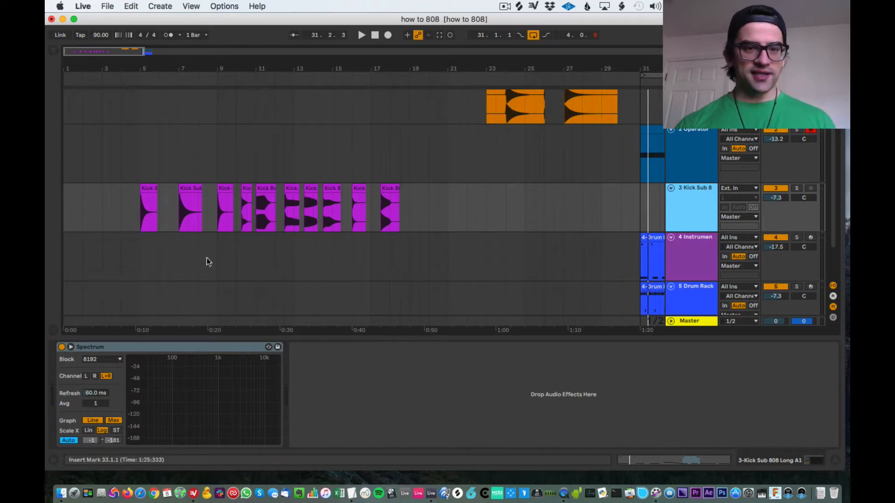
left_click(396, 207)
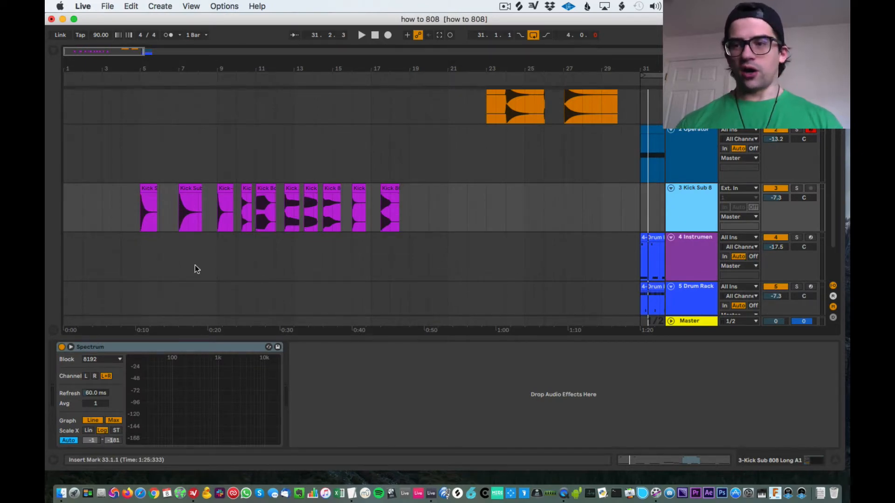
left_click(148, 193)
left_click(70, 347)
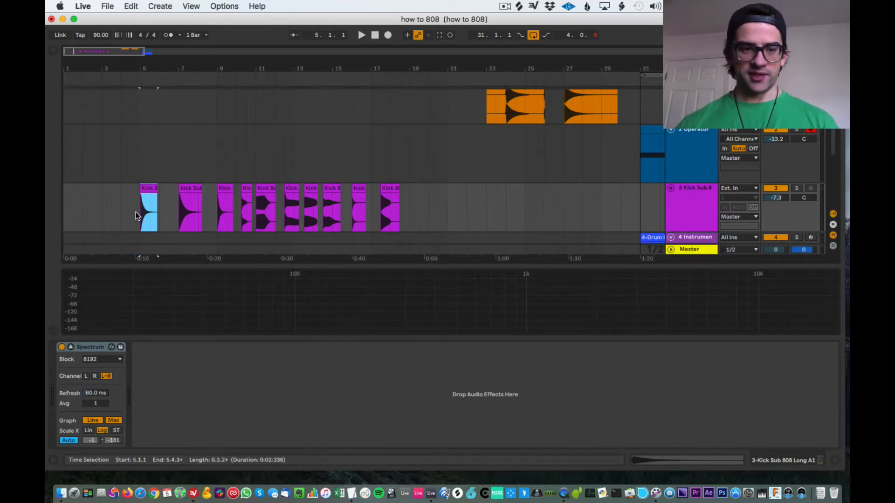
Step: Play the kick clips at bars 5 and 7 alternately and compare their low-frequency peaks in Spectrum
key("space")
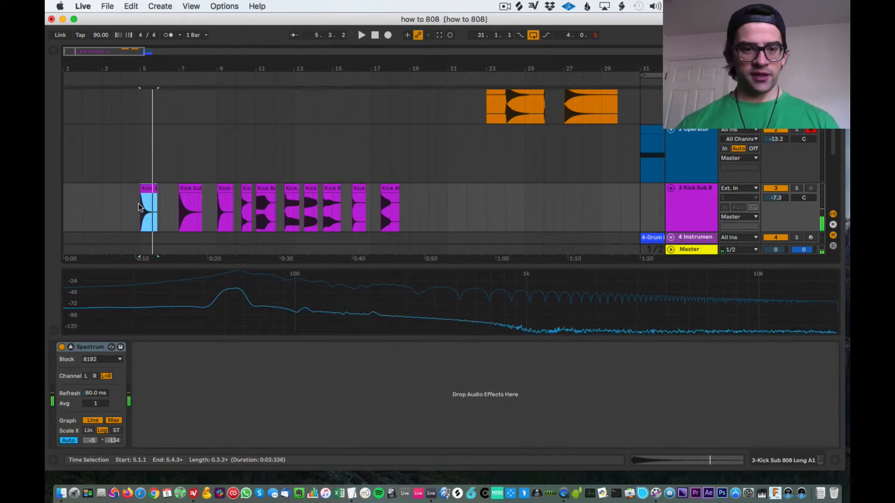
left_click(186, 189)
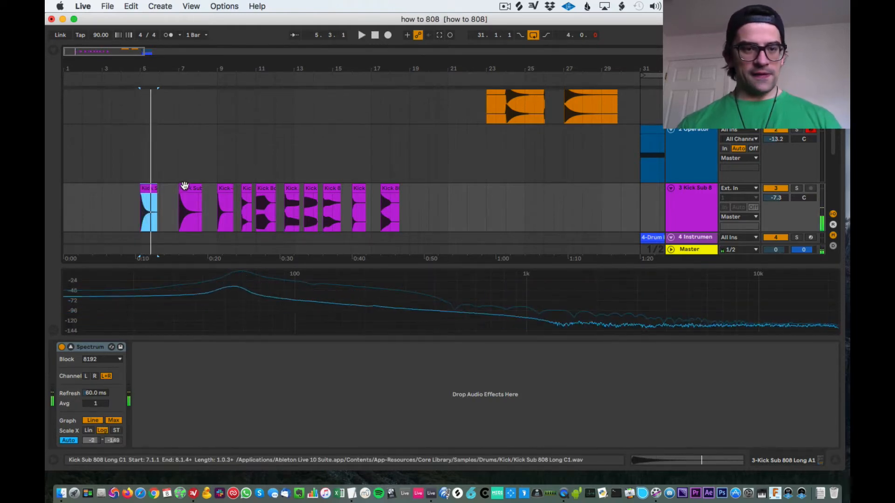
mouse_move(190, 279)
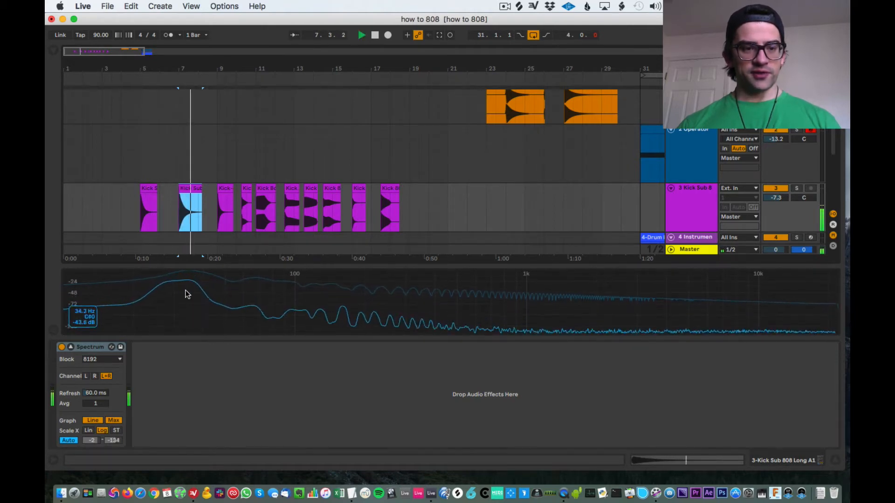
left_click(146, 193)
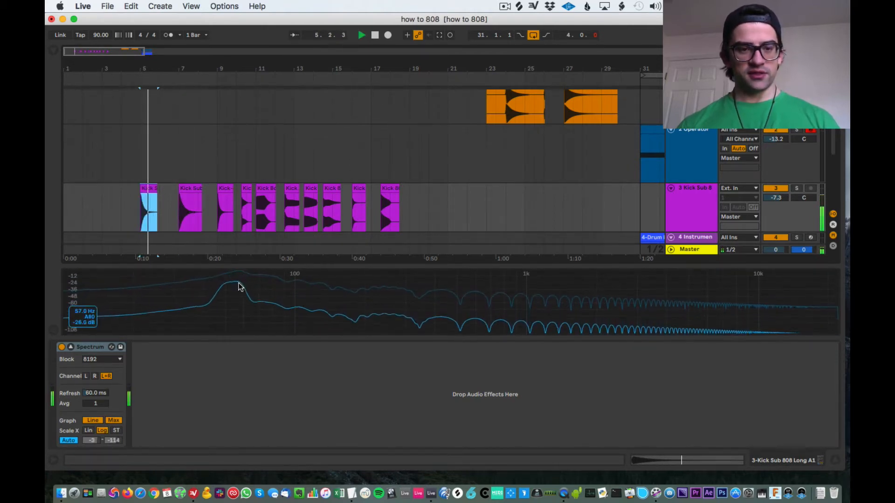
key("space")
Step: Play the Kick Sub 808 Long C1 clip at bar 7 repeatedly and examine its fundamental peak in Spectrum
left_click(198, 189)
key("space")
mouse_move(190, 280)
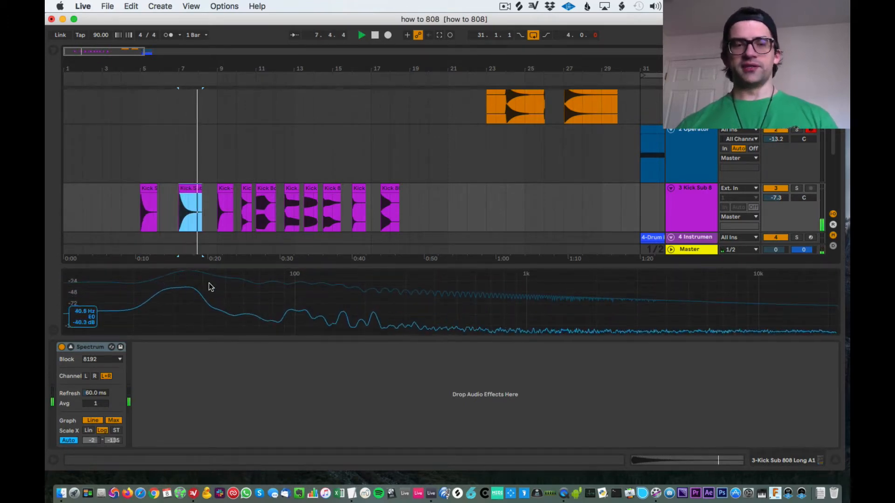
key("space")
key("space")
mouse_move(204, 314)
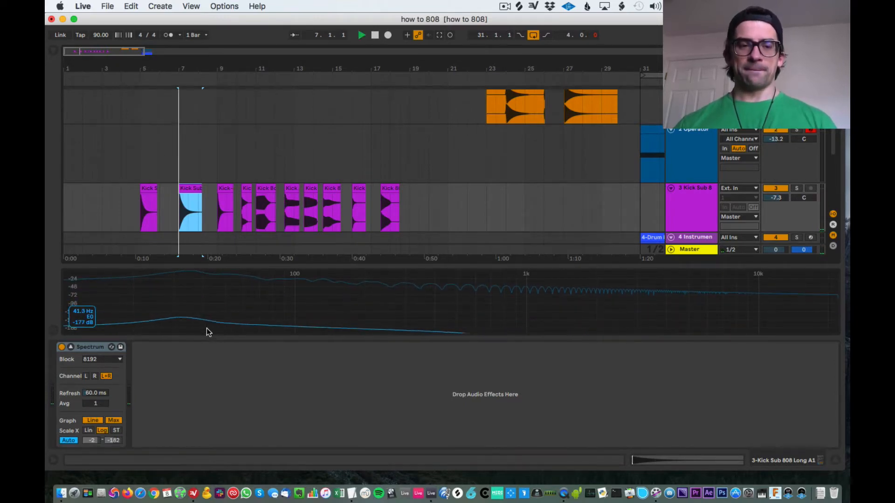
key("space")
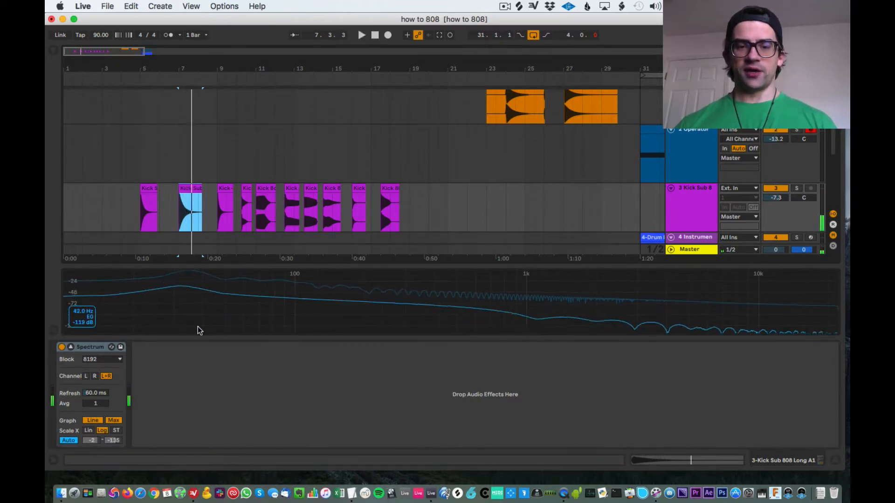
key("space")
key("space")
Step: Audition the Kick-808-Tone6-q clip at bar 9 while viewing its spectrum
left_click(221, 187)
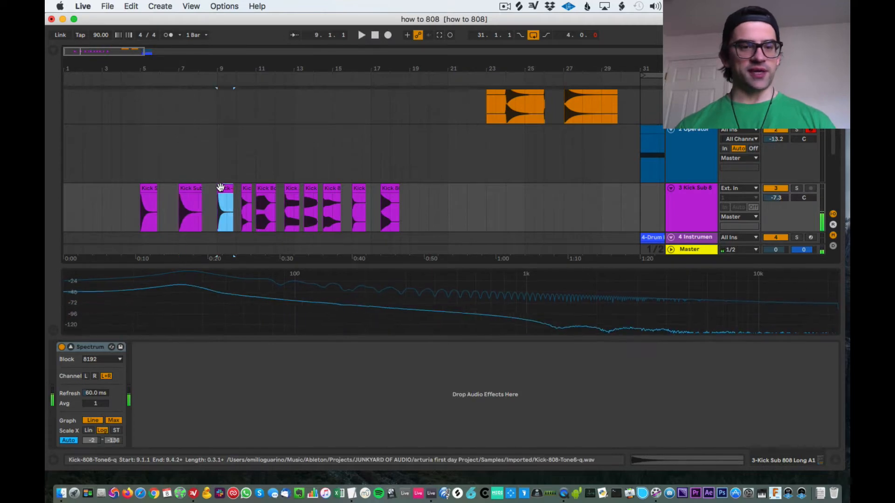
key("space")
key("space")
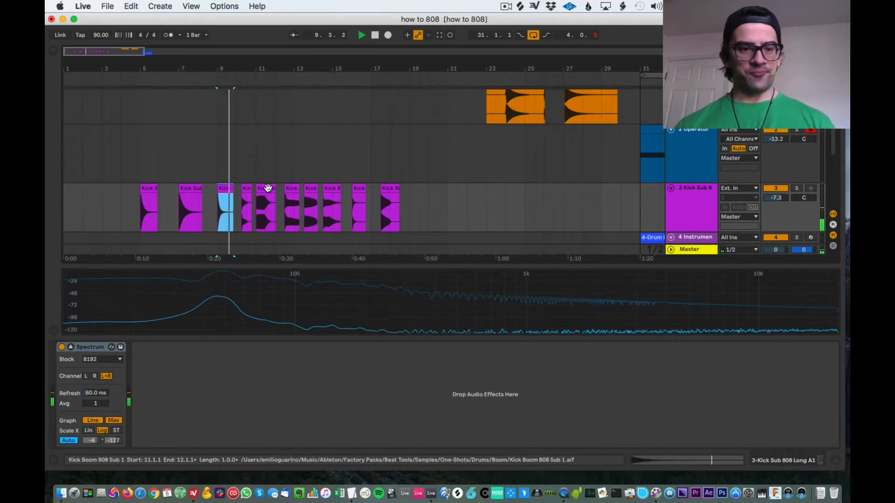
Step: Play the Kick Boom 808 Sub 6 clip several times and examine its fundamental and upper harmonics in Spectrum
left_click(245, 187)
key("space")
key("space")
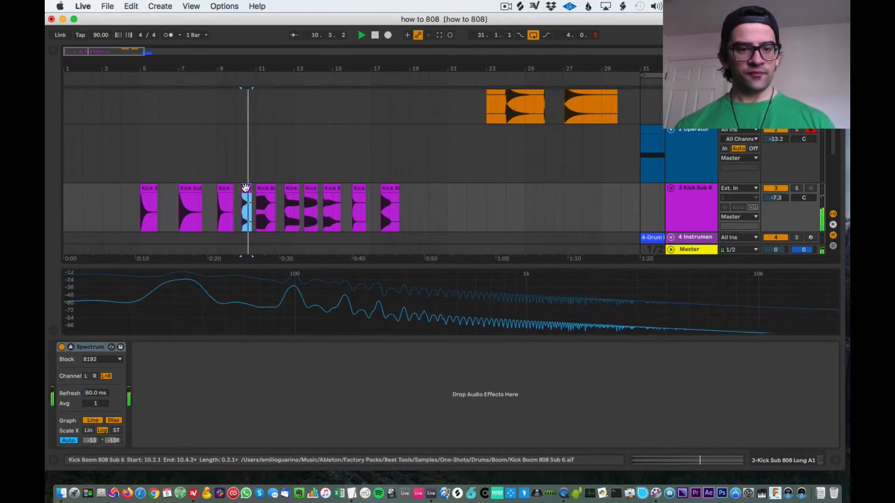
key("space")
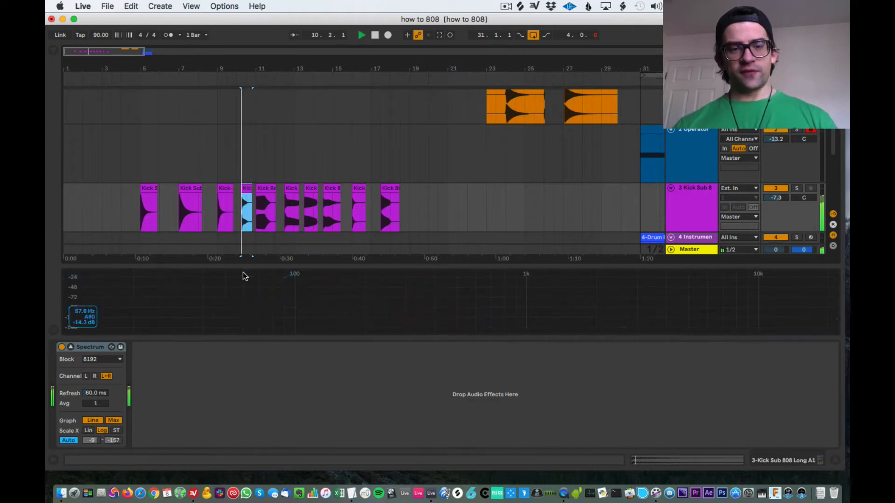
key("space")
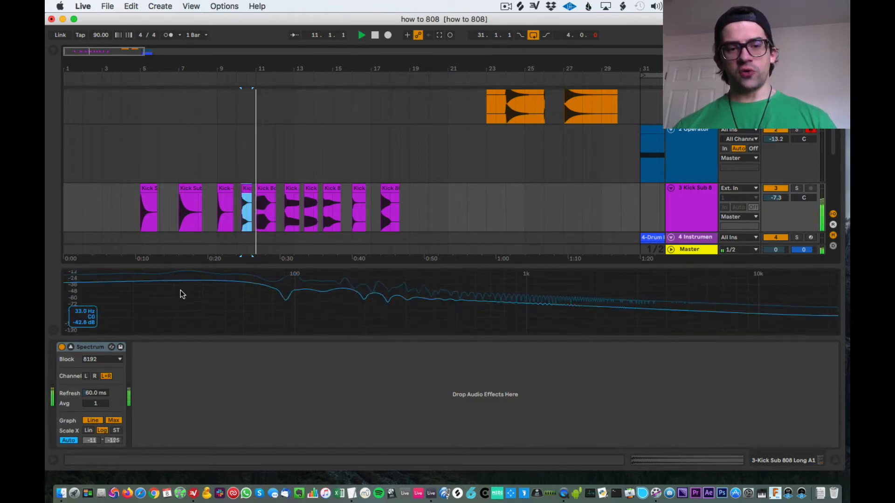
key("space")
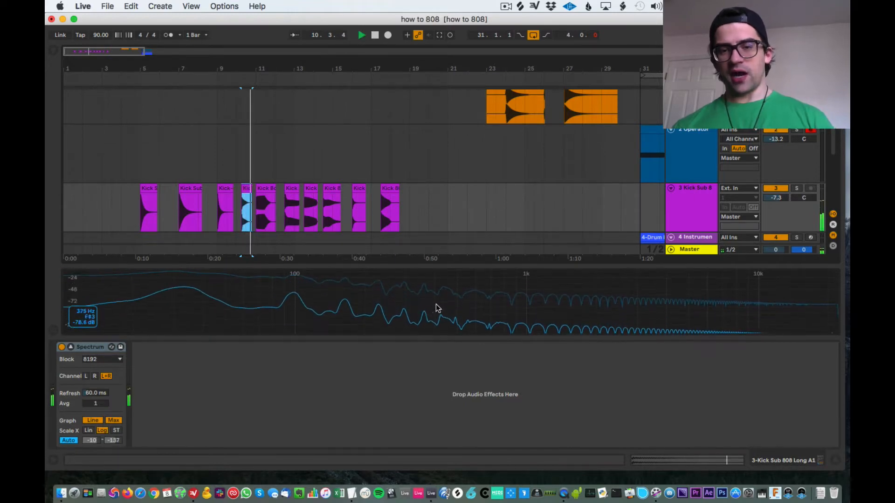
key("space")
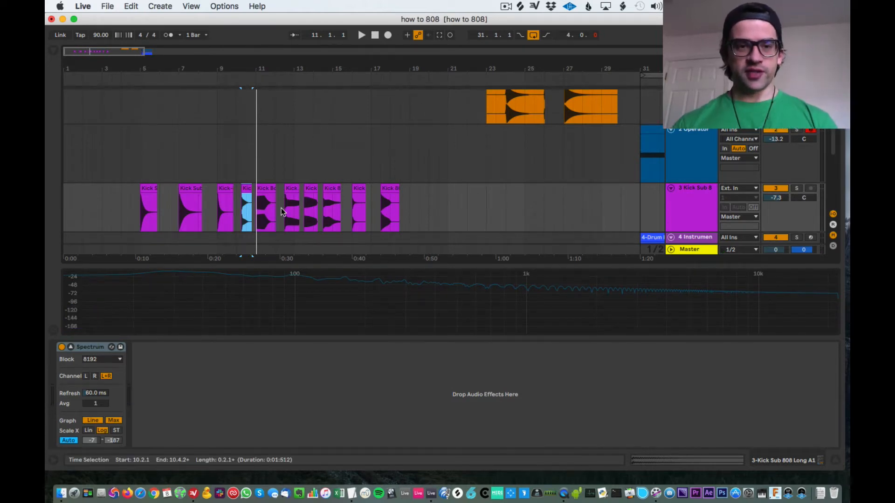
Step: Audition the Kick Boom 808 Sub 1 clip at bar 11 and check its spectrum
left_click(262, 188)
key("space")
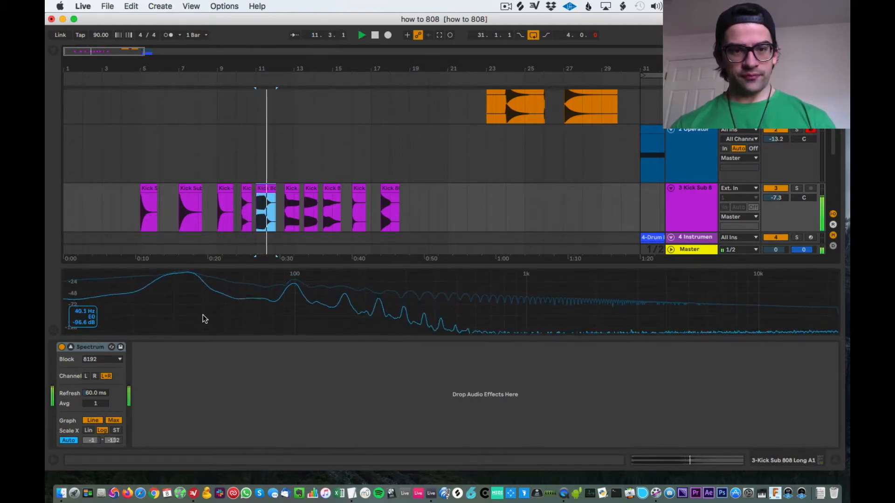
key("space")
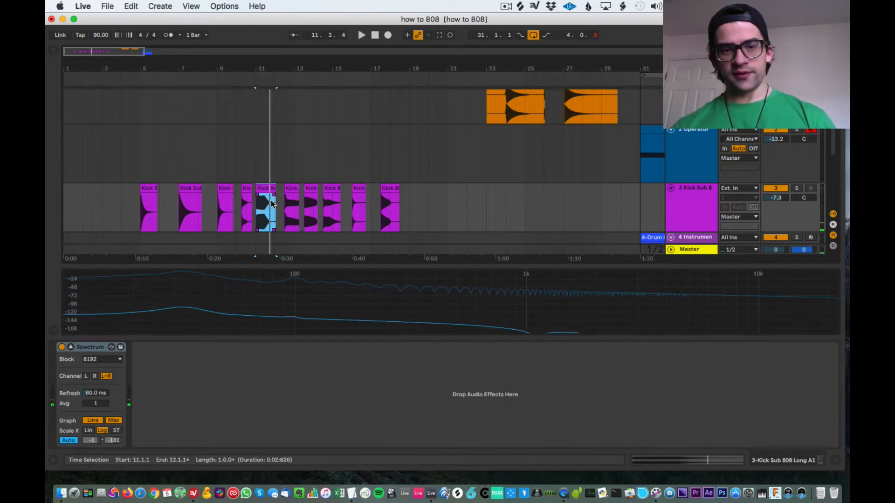
key("space")
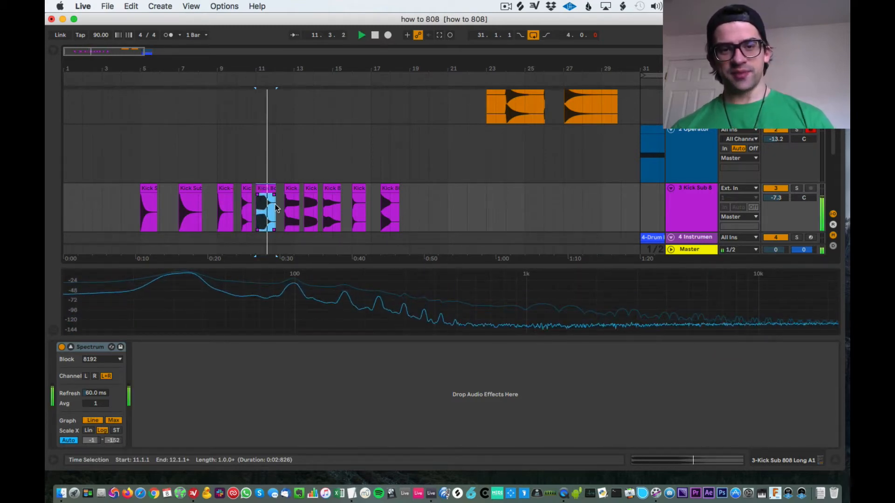
key("space")
Step: Play the Kick Armor 808 clip repeatedly and examine its fundamental and distortion harmonics in Spectrum
left_click(290, 189)
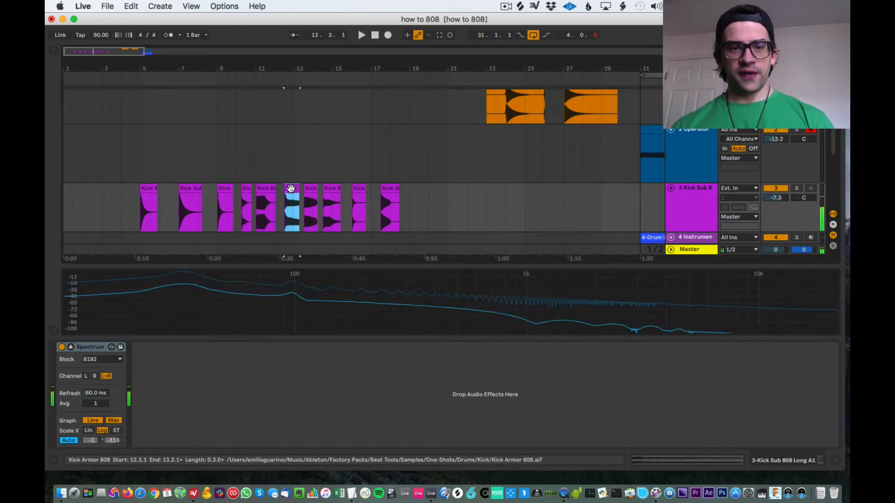
key("space")
key("space")
key("space")
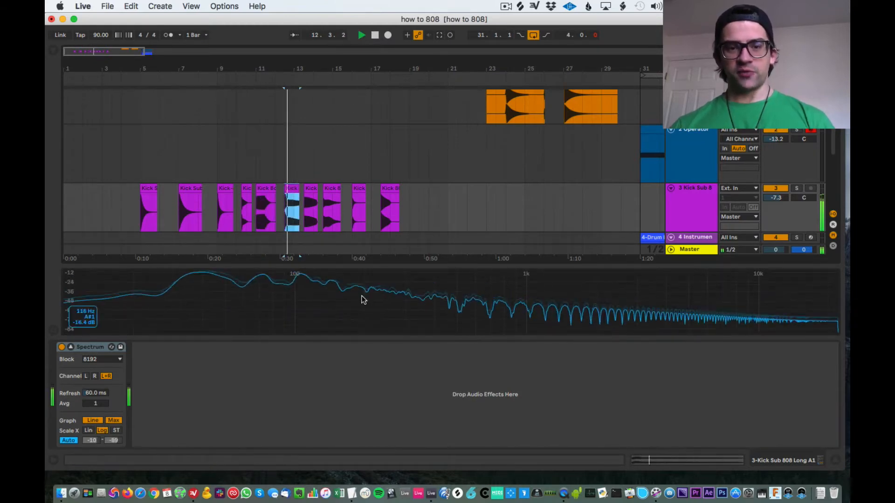
key("space")
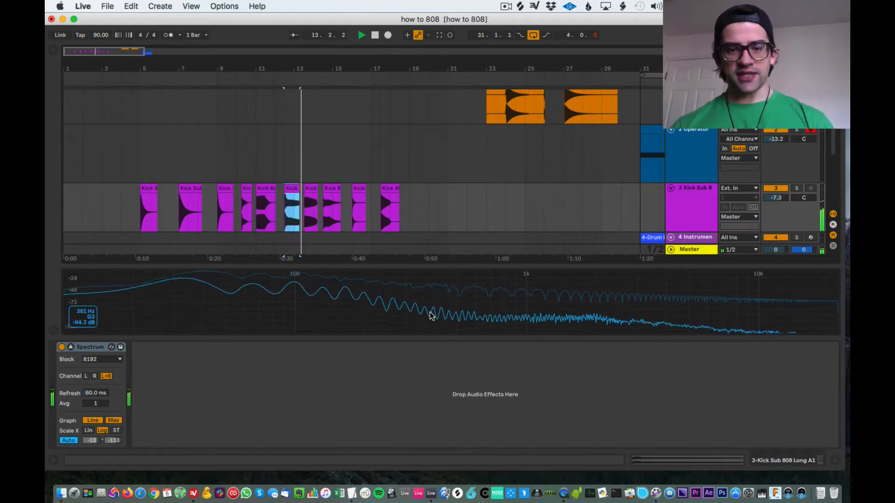
key("space")
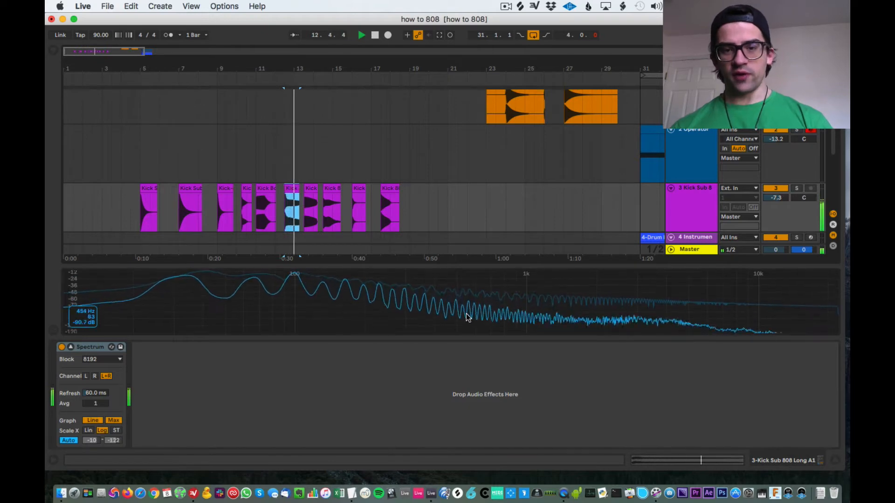
key("space")
key("space")
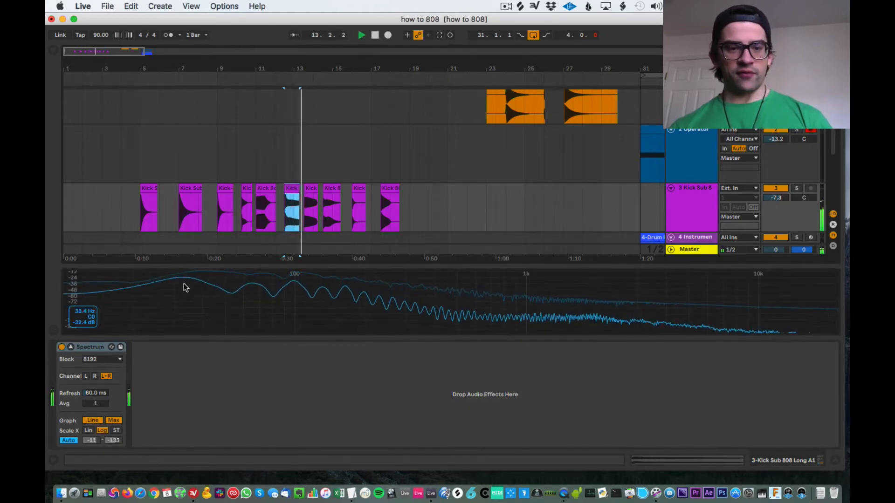
key("space")
Step: Audition the Kick Boom 808 Equinox clip and the kick clip right after it, checking their low-frequency peaks in Spectrum
left_click(316, 210)
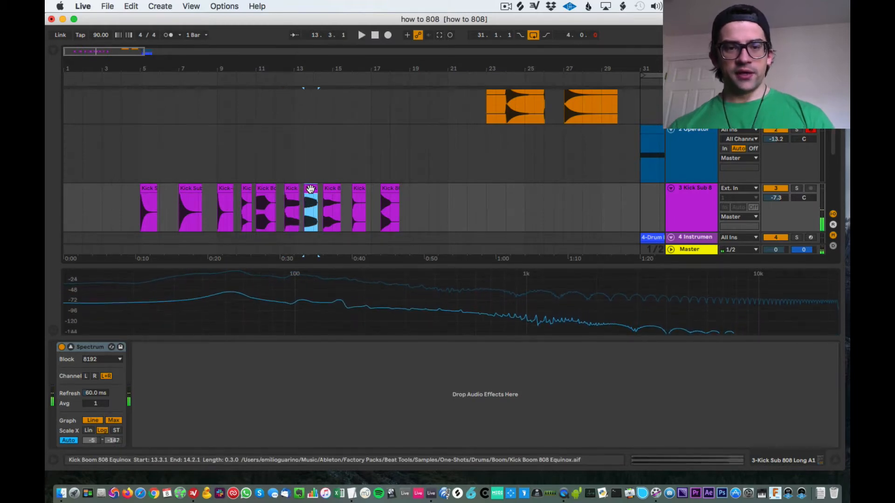
key("space")
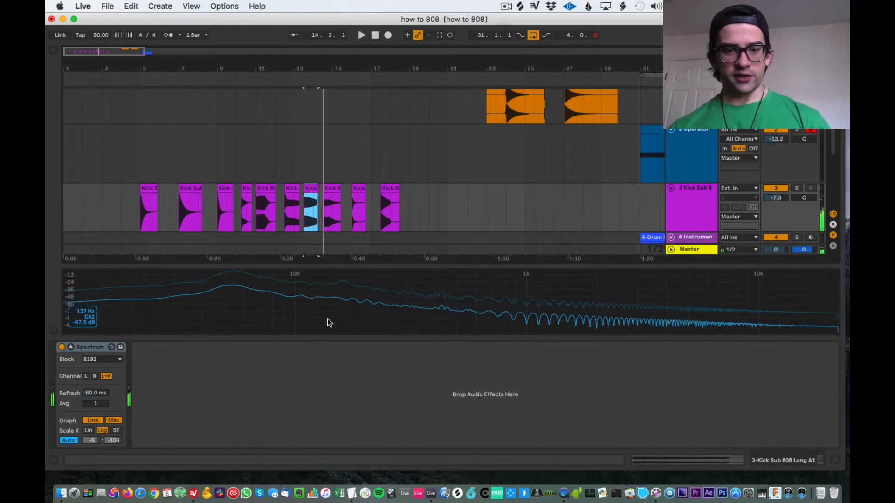
key("space")
key("space")
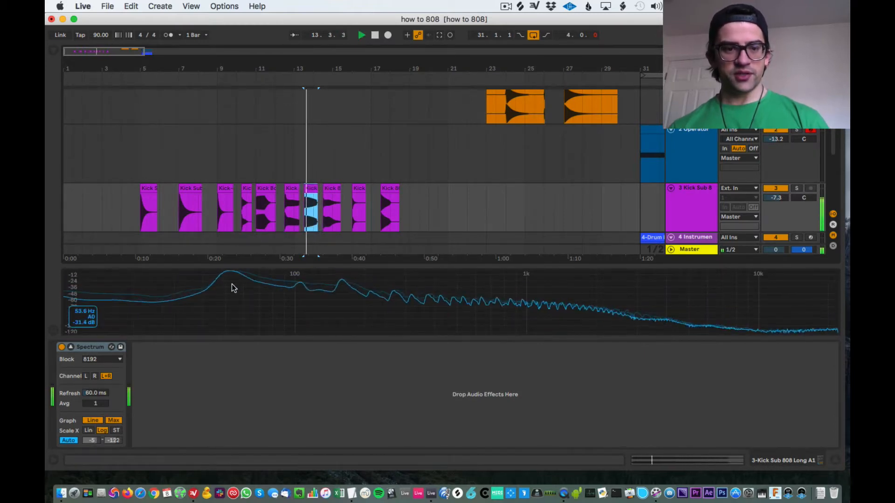
left_click(330, 187)
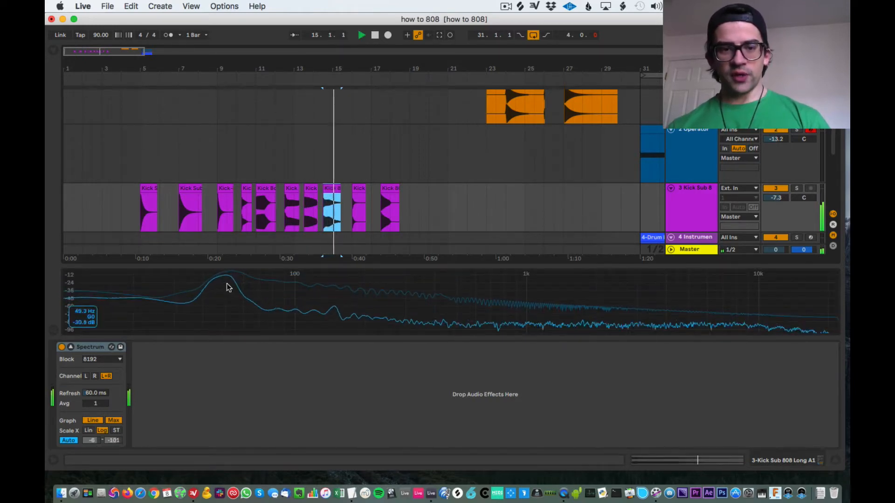
key("space")
key("space")
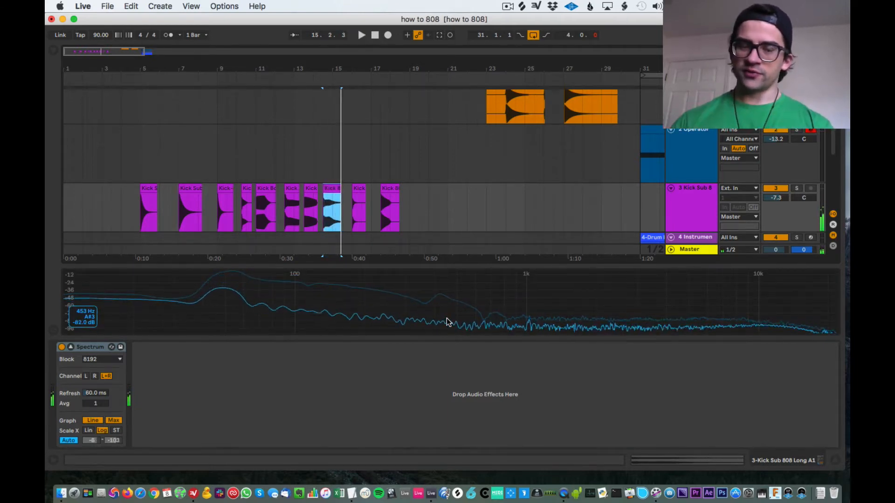
Step: Audition the Kick 808 Close Short and Kick 808 Boom Filtered clips at the end of the kick track, and stop playback
left_click(359, 185)
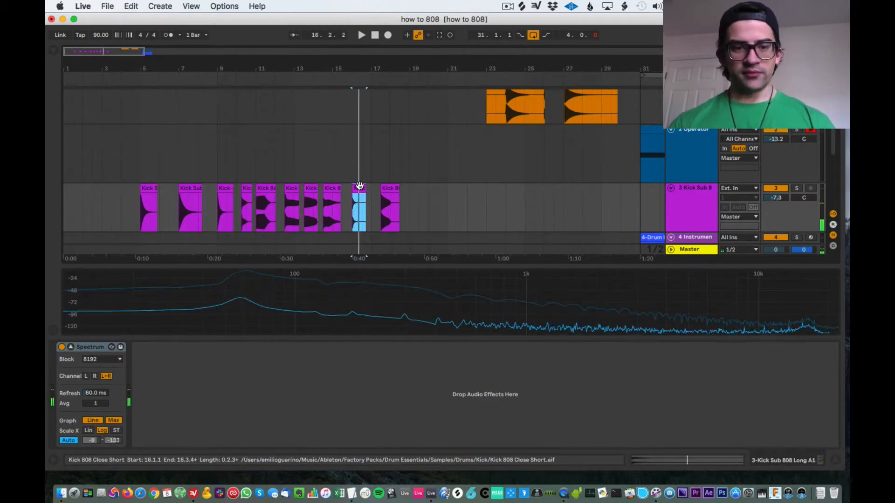
left_click(389, 189)
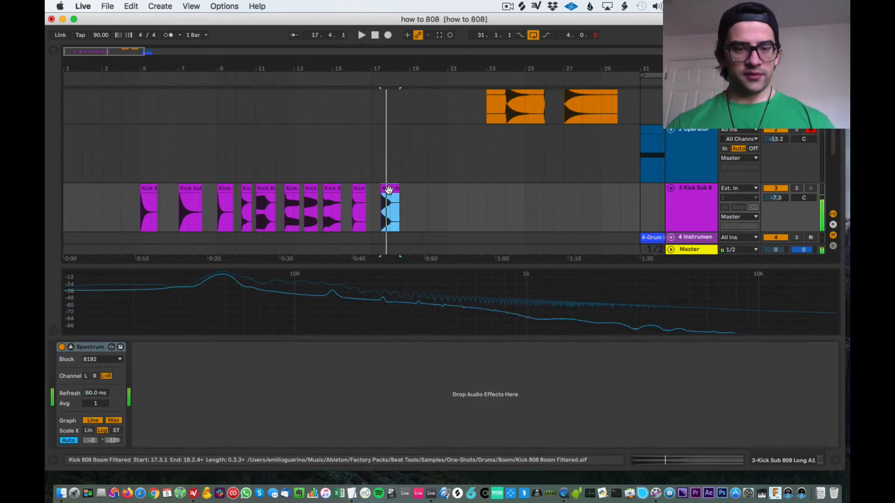
left_click(389, 189)
left_click(389, 188)
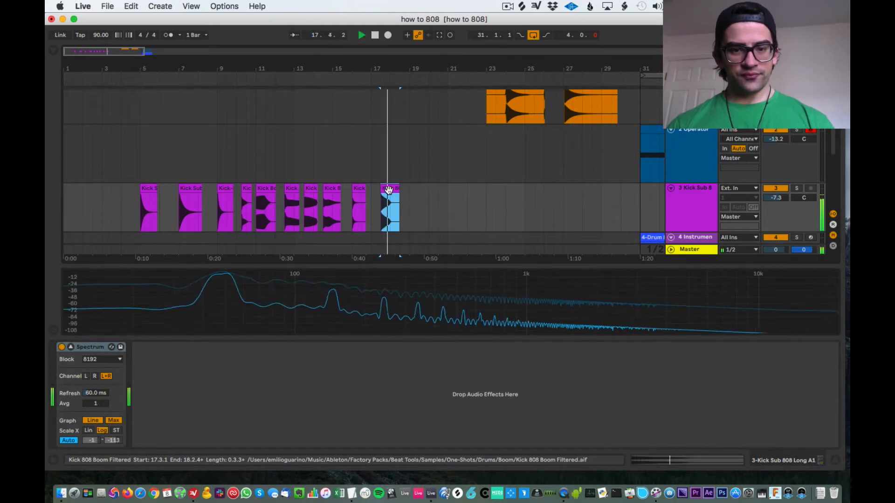
key("space")
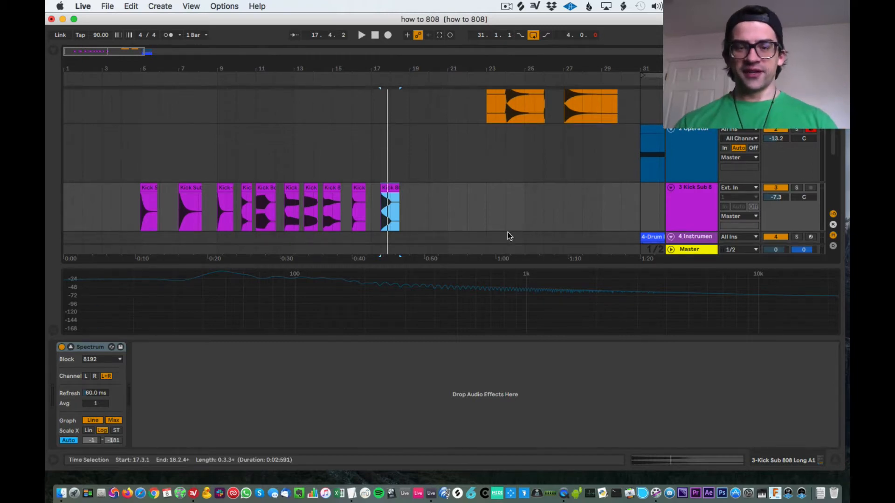
Step: Play the looped Drum Rack 2 beat in bars 31 to 35 and watch the Instrument Rack's low end in Spectrum
scroll(507, 232, "down", 5)
scroll(508, 232, "right", 5)
left_click(454, 125)
key("space")
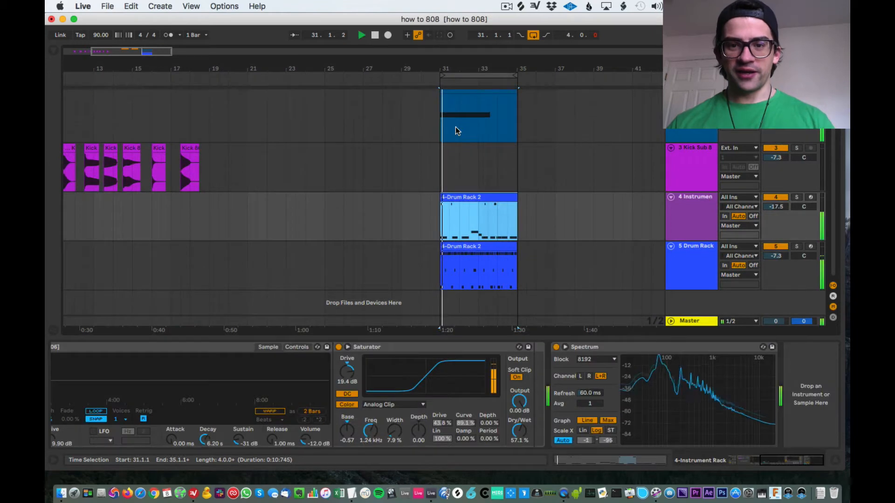
left_click(474, 216)
scroll(611, 261, "right", 3)
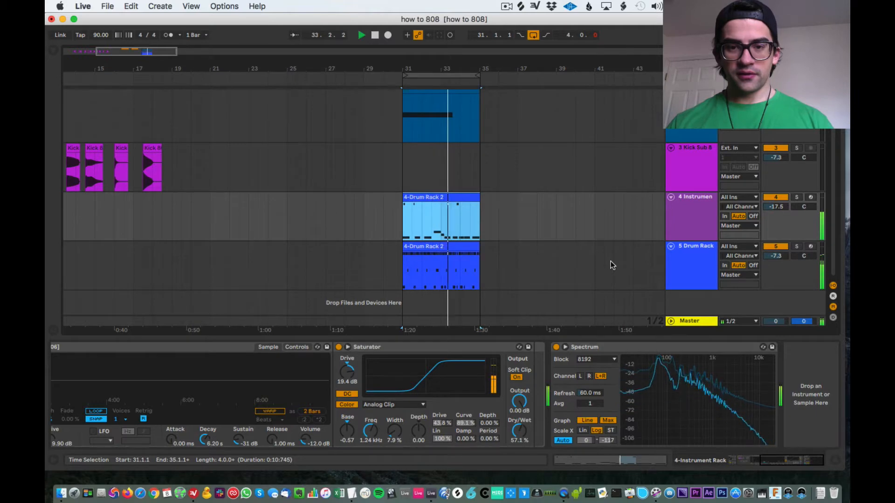
key("space")
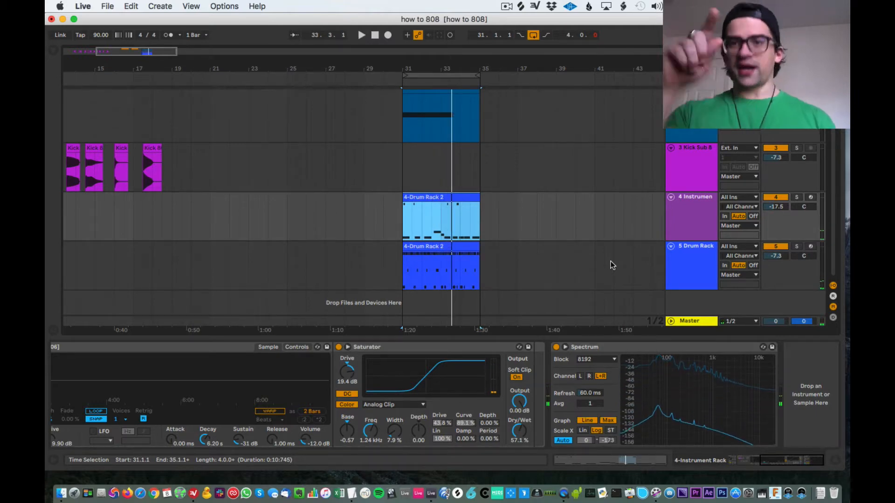
key("space")
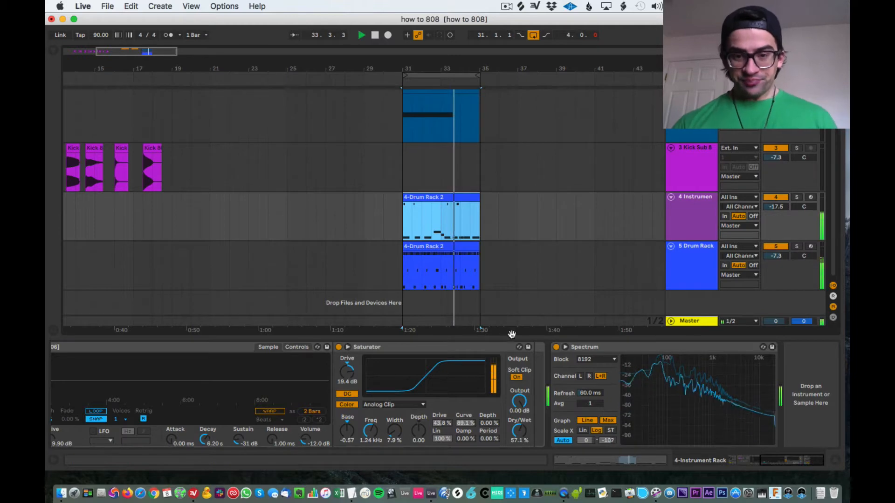
scroll(471, 247, "up", 2)
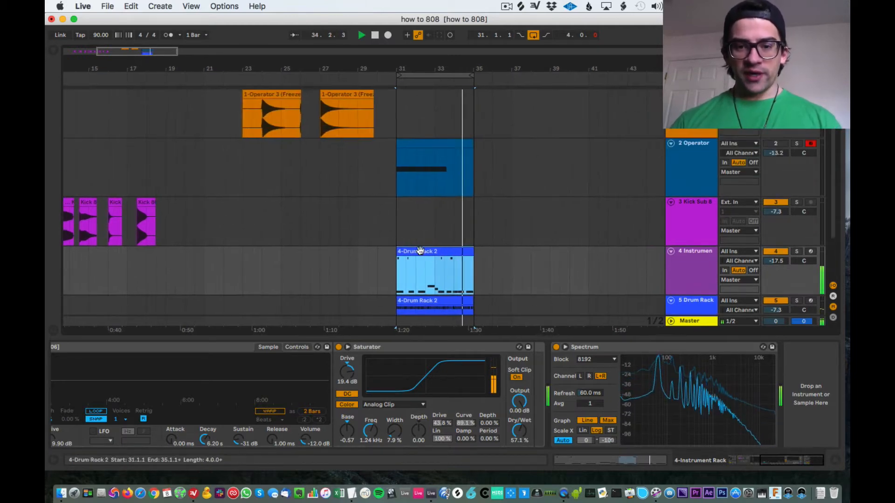
key("space")
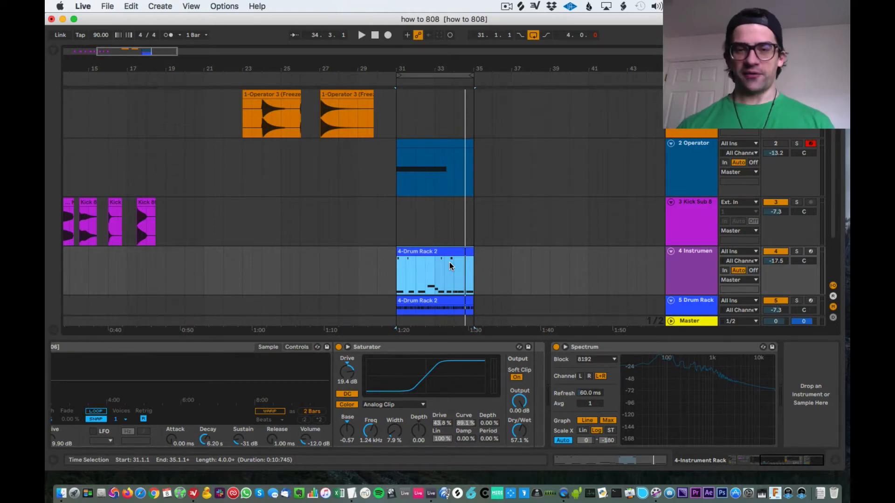
Step: Turn on the 2 Operator track and show its Operator device
left_click(774, 144)
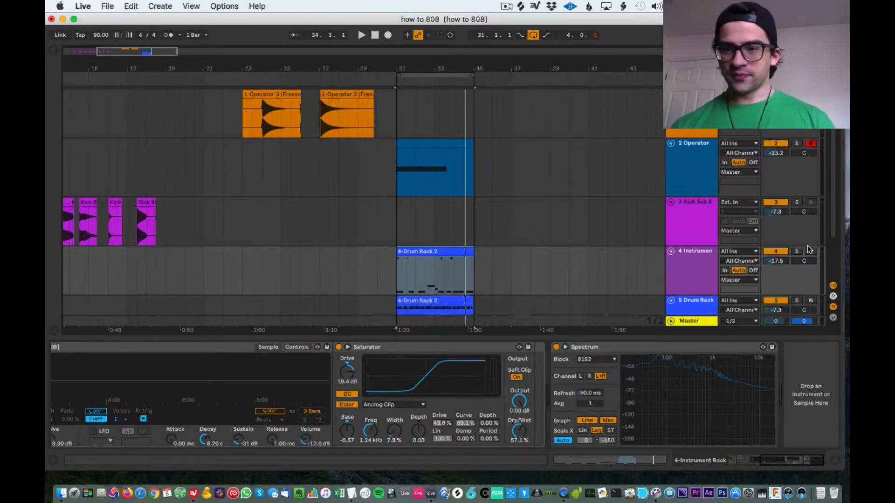
left_click(683, 161)
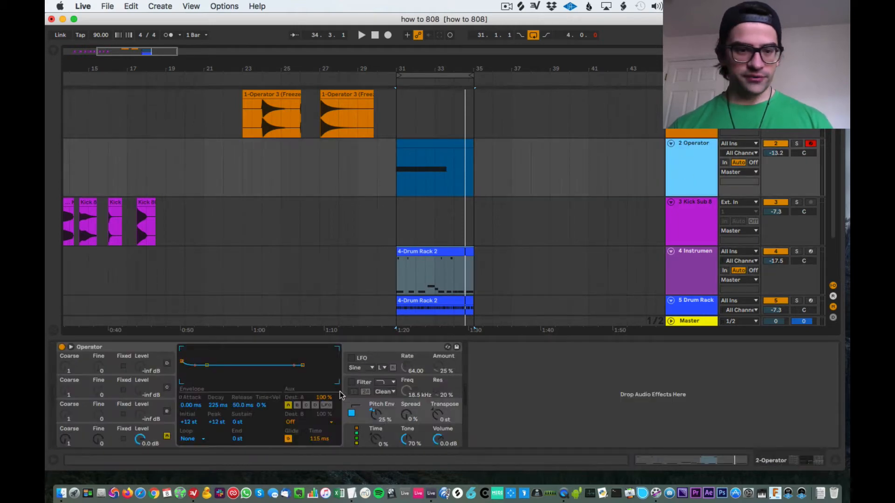
left_click(99, 348)
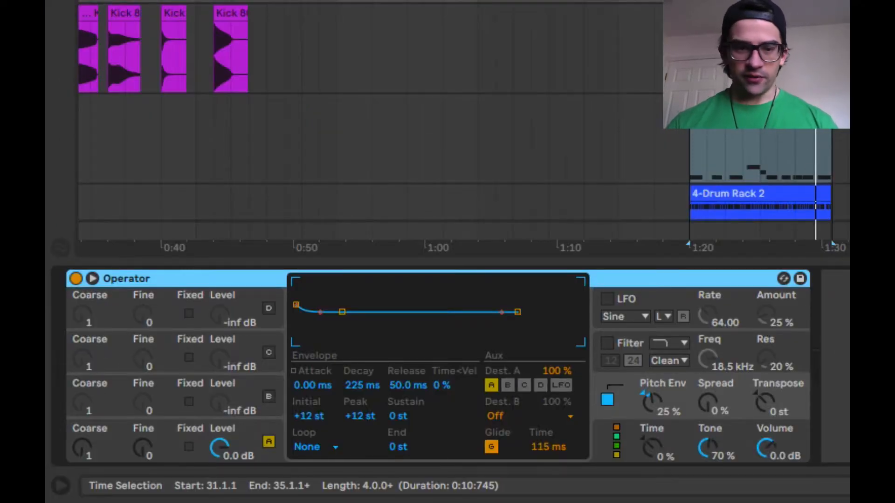
left_click(760, 114)
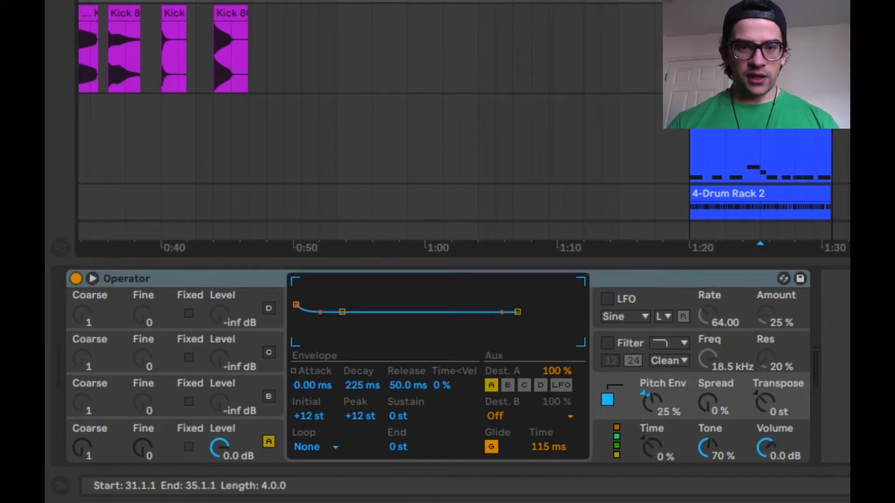
left_click(760, 2)
Step: Inspect oscillator A's sine waveform harmonics and its volume envelope in Operator
left_click(246, 432)
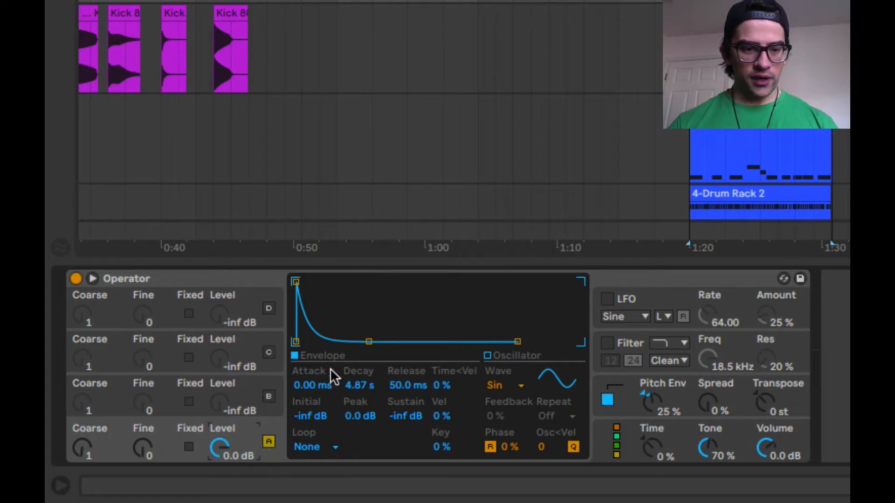
left_click(488, 356)
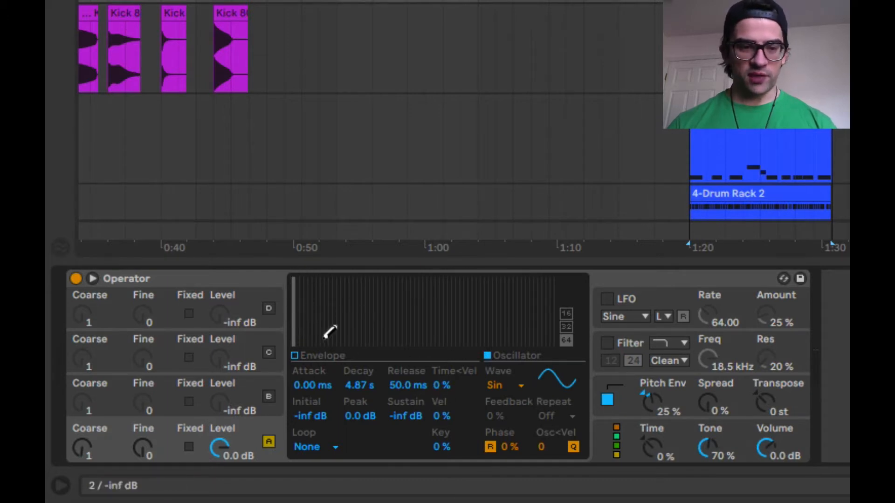
left_click(319, 358)
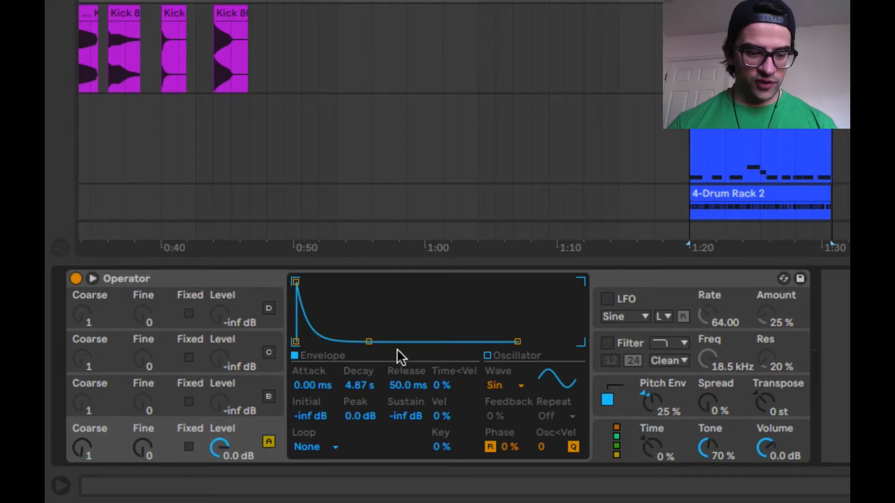
Step: Lower the computer keyboard's octave to the C2 to D3 range and audition the sine tone
key("a")
key("z")
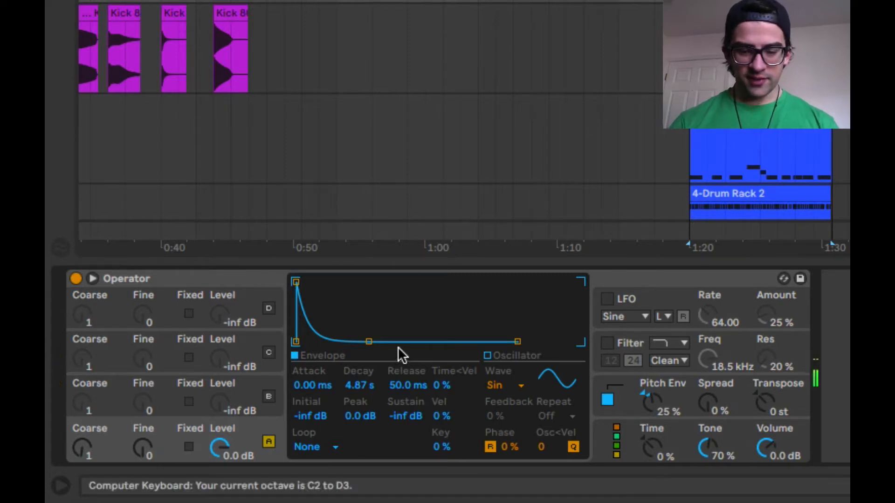
key("a")
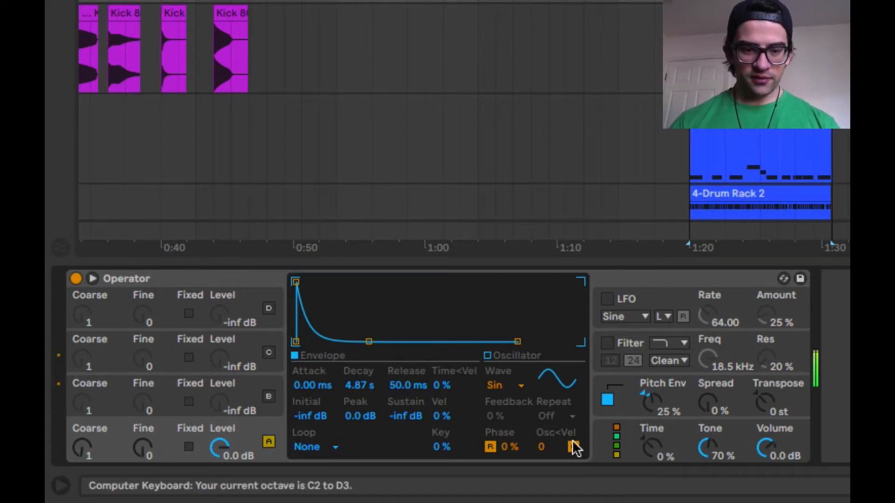
Step: Turn off Operator's pitch envelope and glide, and audition the plain sine note
left_click(610, 401)
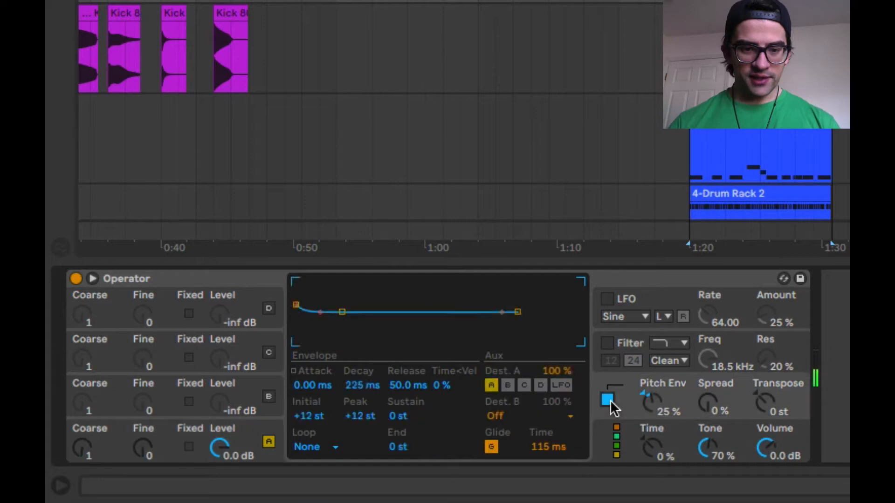
left_click(488, 446)
left_click(607, 461)
key("a")
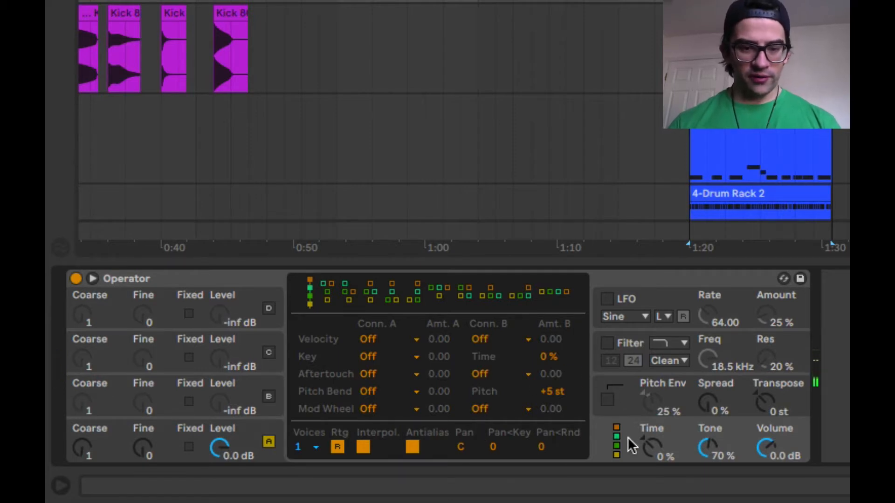
Step: Try longer and shorter decays on oscillator A's envelope and set its decay to 3.40 s
left_click(230, 433)
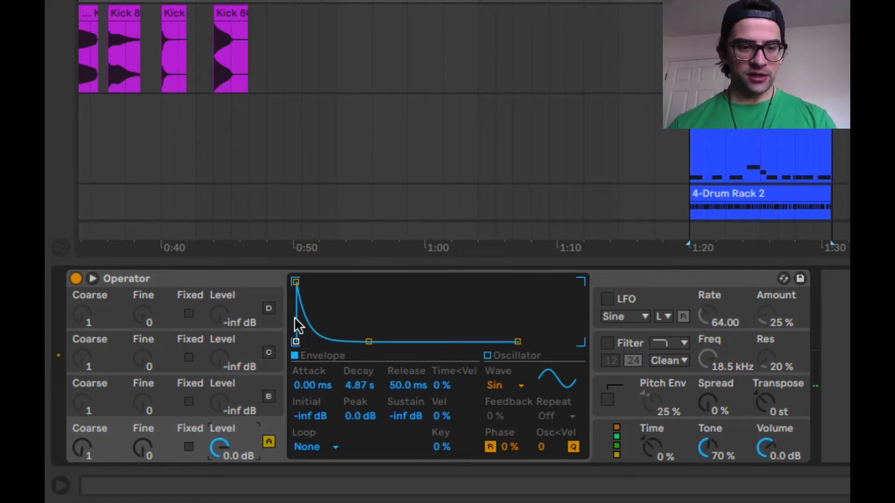
mouse_move(369, 342)
left_mouse_down()
mouse_move(326, 342)
mouse_move(385, 342)
mouse_move(365, 341)
mouse_move(373, 342)
left_mouse_up()
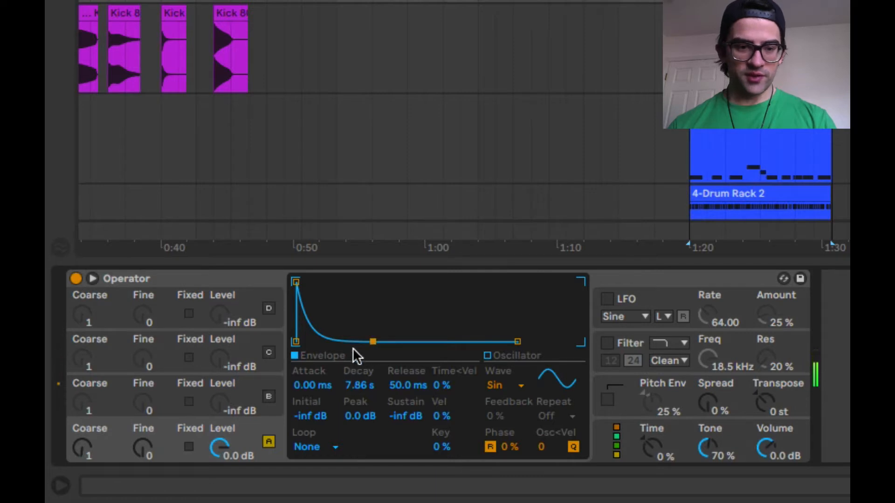
mouse_move(373, 342)
left_mouse_down()
mouse_move(353, 342)
mouse_move(366, 342)
left_mouse_up()
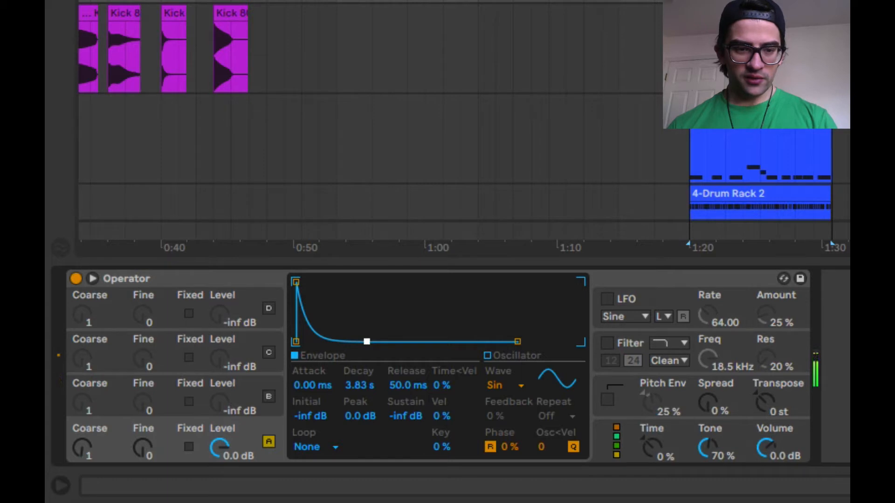
left_click_drag(367, 342, 365, 342)
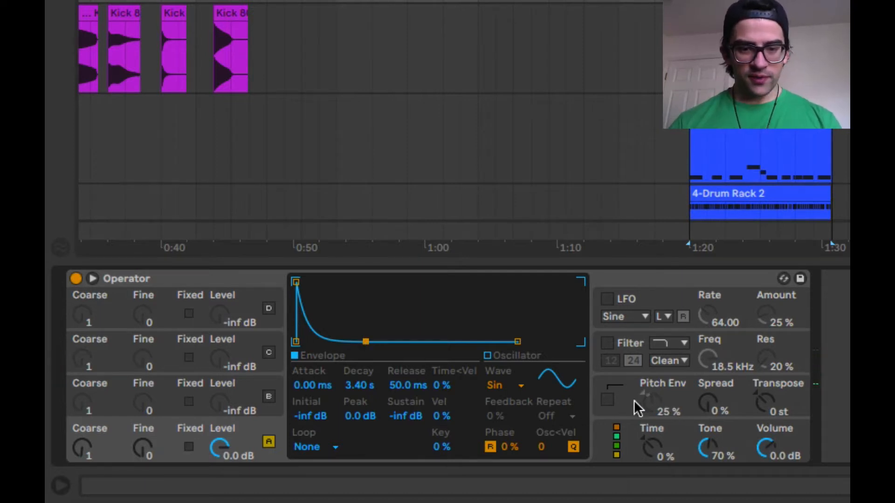
Step: Enable Operator's pitch envelope, try an amount of 0 %, and set the amount to 86 %
left_click(622, 398)
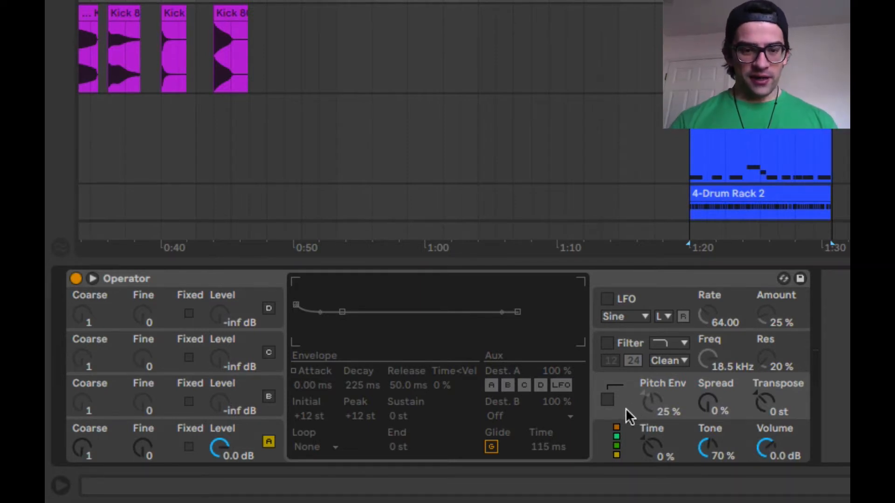
left_click(606, 400)
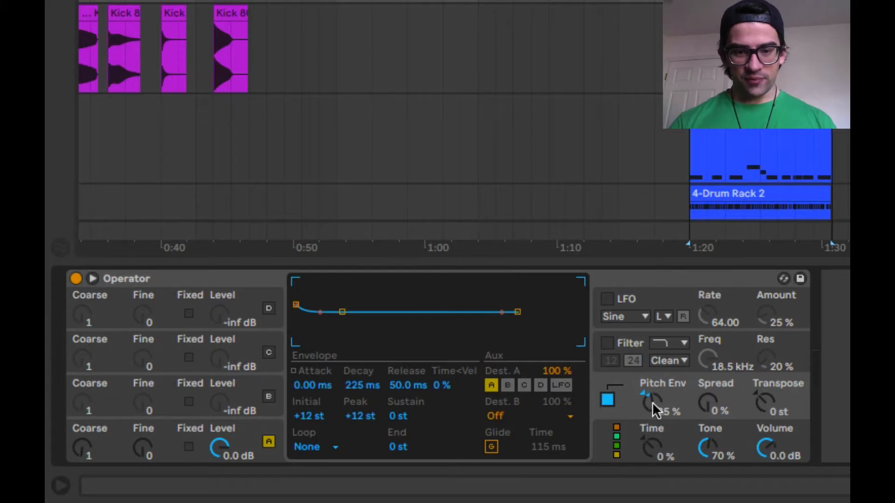
left_click_drag(655, 406, 655, 438)
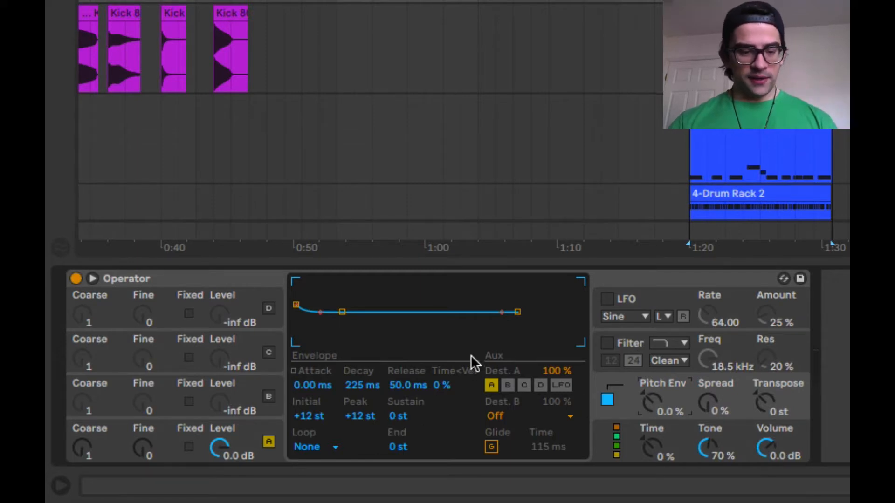
mouse_move(655, 405)
left_mouse_down()
mouse_move(654, 376)
mouse_move(647, 404)
left_mouse_up()
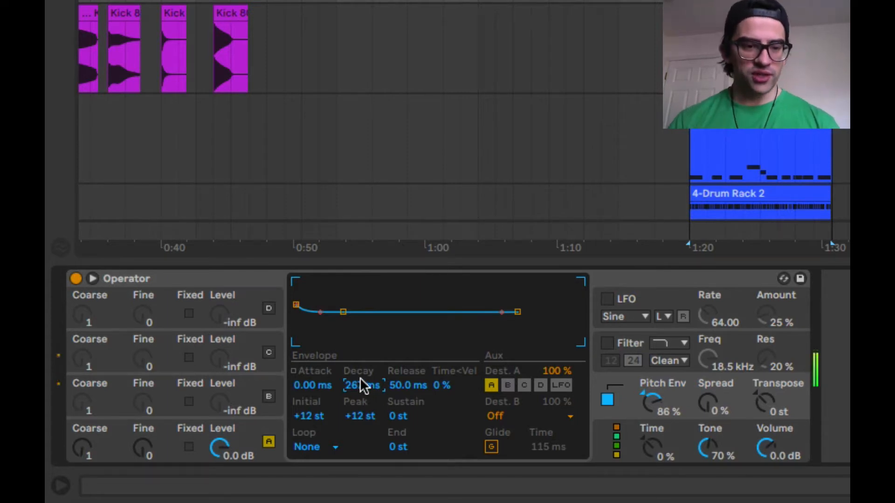
Step: Audition the pitch envelope with a slow 5.41 s decay, and shorten its decay to 531 ms
left_click_drag(343, 311, 368, 312)
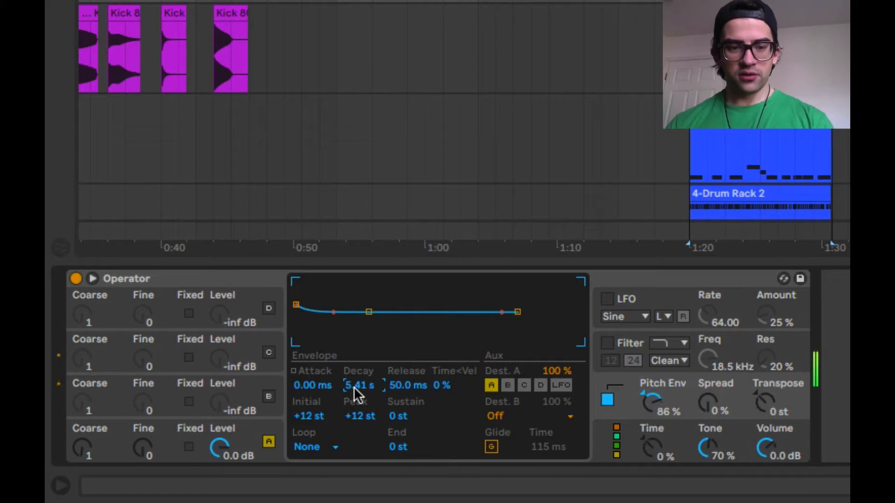
key("z")
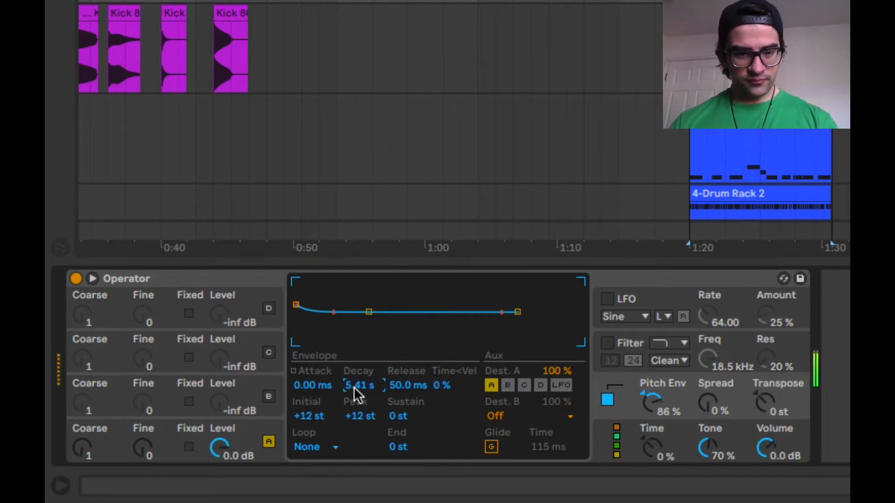
left_click_drag(354, 387, 354, 420)
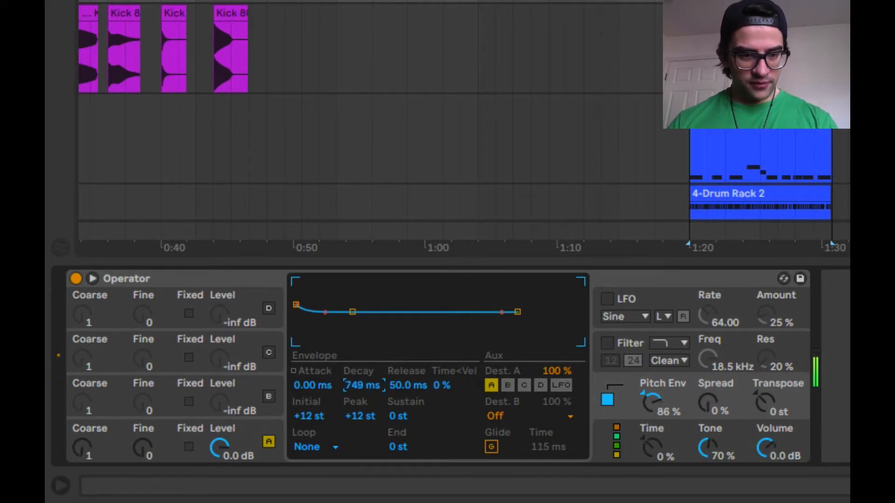
left_click_drag(362, 385, 362, 396)
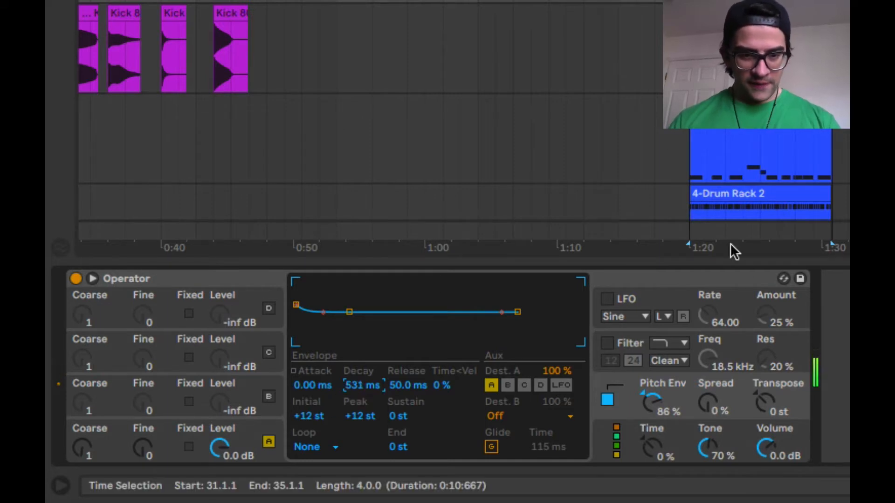
Step: Raise the pitch envelope amount to 100 % and lower its peak and initial pitch to +4 st
left_click_drag(651, 409, 650, 406)
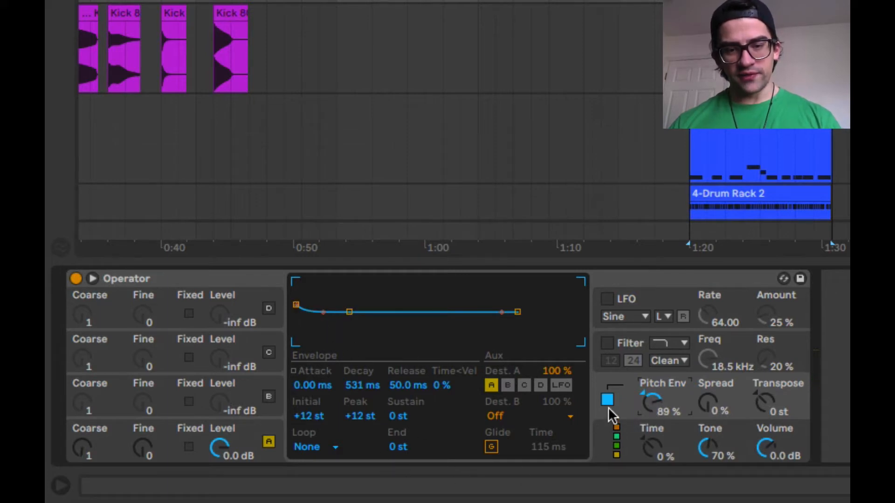
mouse_move(653, 407)
left_mouse_down()
mouse_move(653, 415)
mouse_move(653, 396)
left_mouse_up()
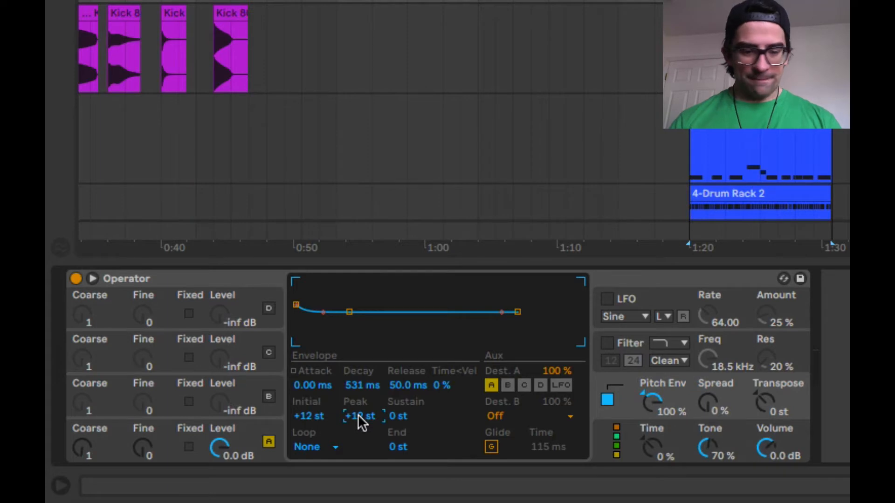
left_click_drag(358, 414, 358, 433)
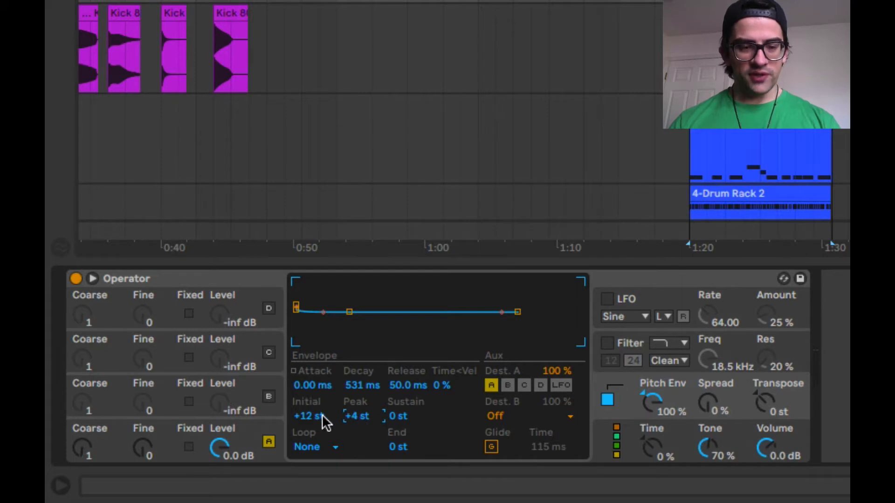
left_click_drag(307, 416, 307, 426)
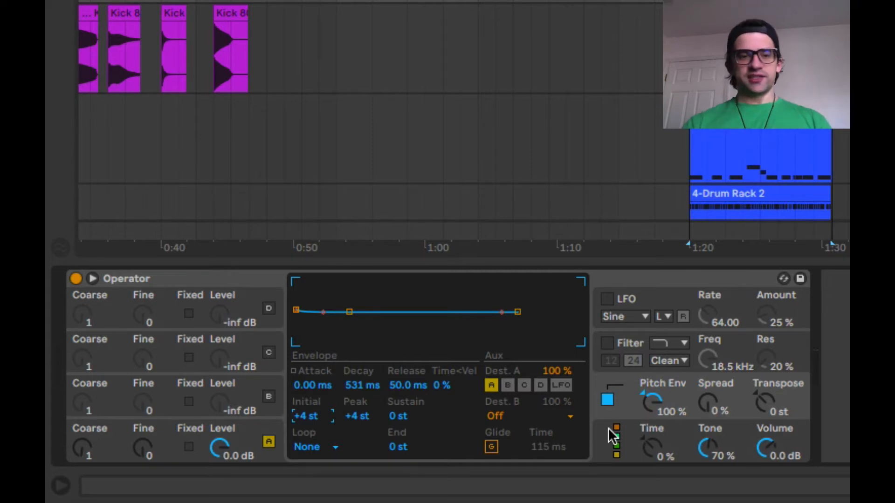
Step: Set the pitch envelope's initial and peak back to 12 st and reduce the envelope amount while auditioning
left_click(363, 418)
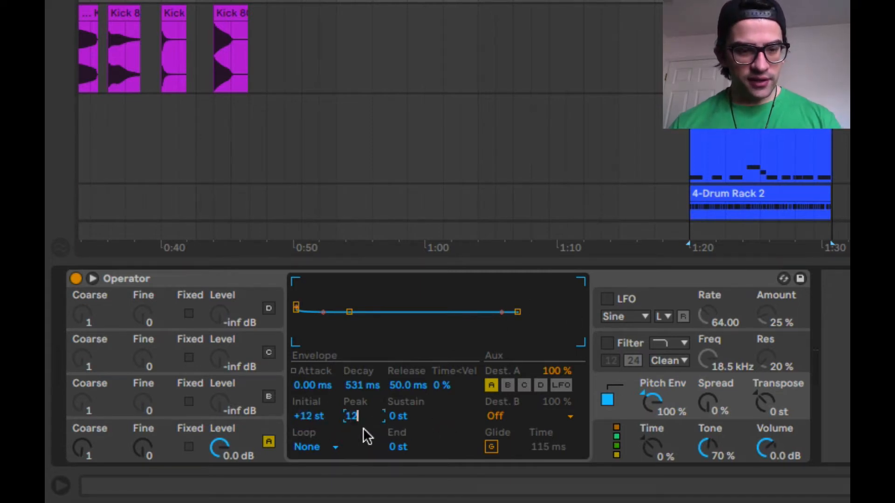
type("12")
left_click_drag(668, 400, 667, 435)
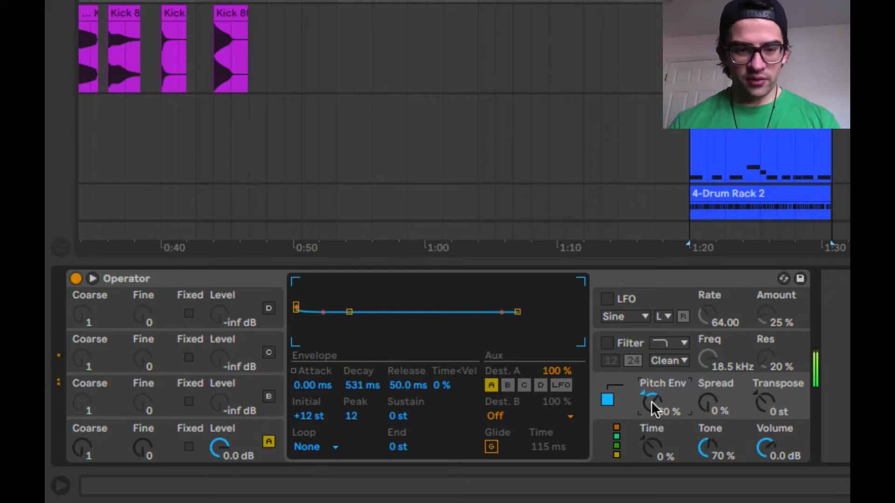
Step: Try 4 voices in Operator's global settings and return the voice count to 1
left_click(631, 440)
left_click(314, 447)
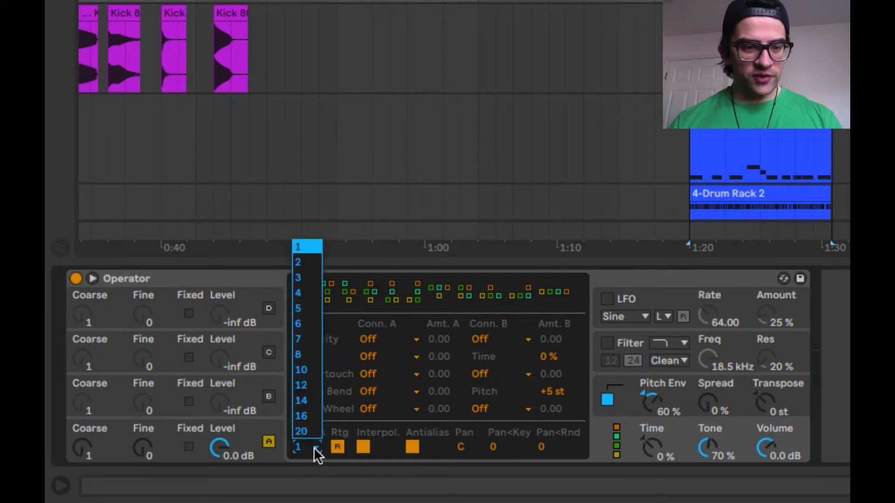
left_click(301, 291)
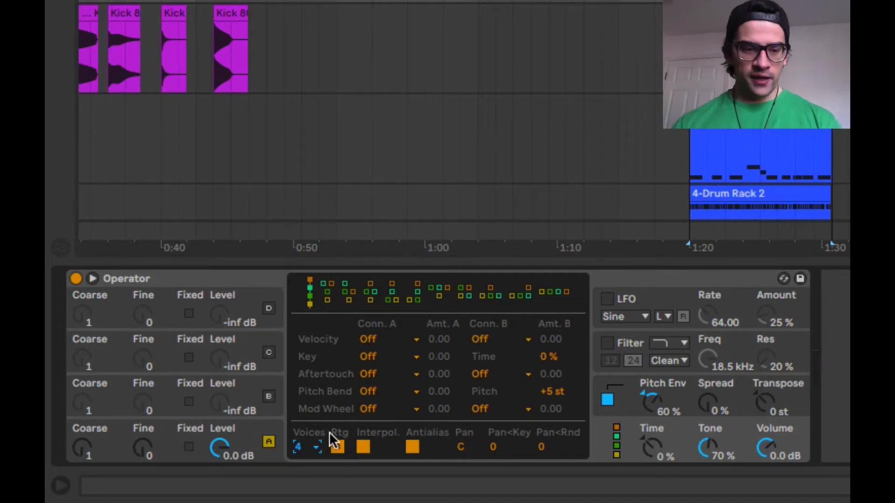
left_click(313, 447)
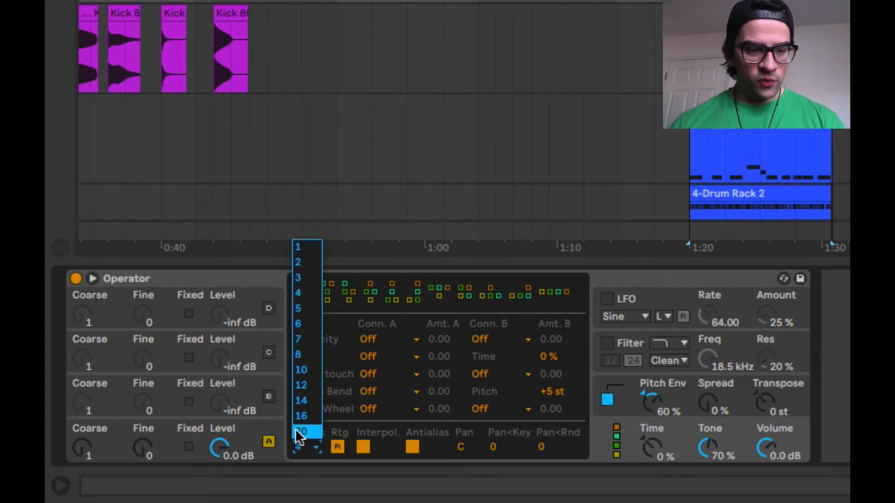
left_click(313, 251)
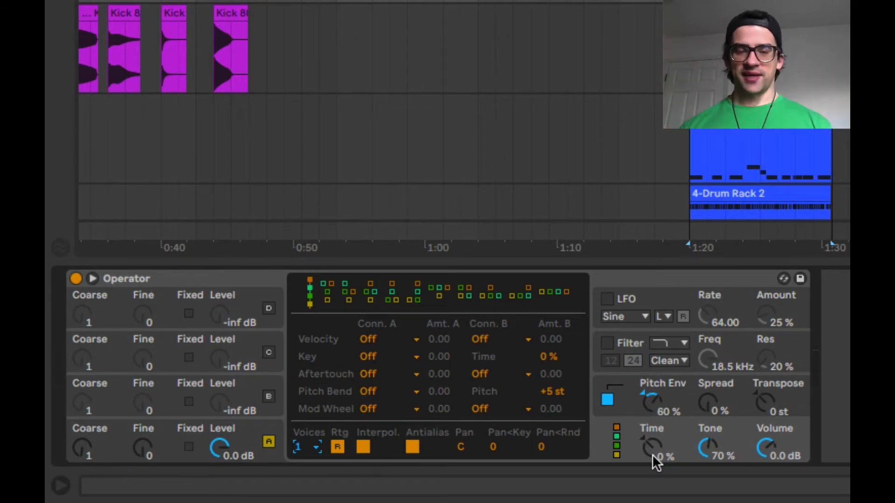
Step: Show Operator's pitch envelope settings and play the 808 pattern on the instrument track from bar 33
left_click(619, 395)
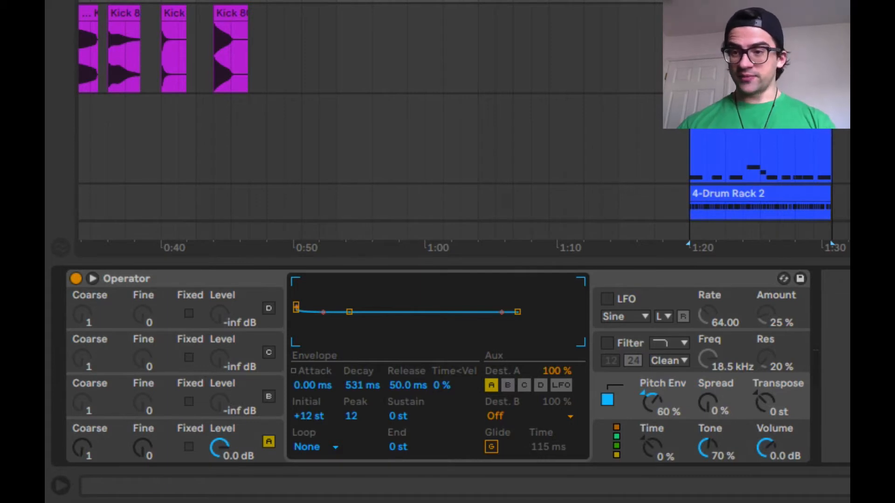
left_click(760, 158)
key("space")
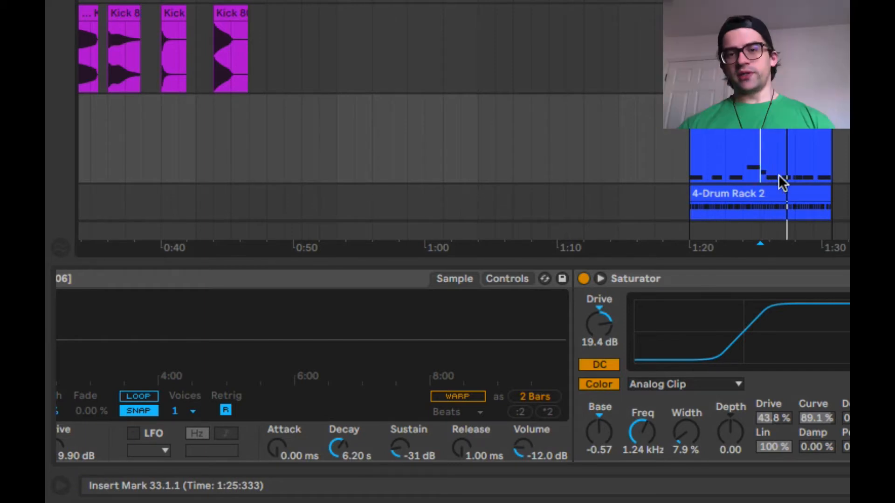
Step: Turn on Operator's glide with a time of 115 ms and play notes to audition the pitch slide
left_click(849, 2)
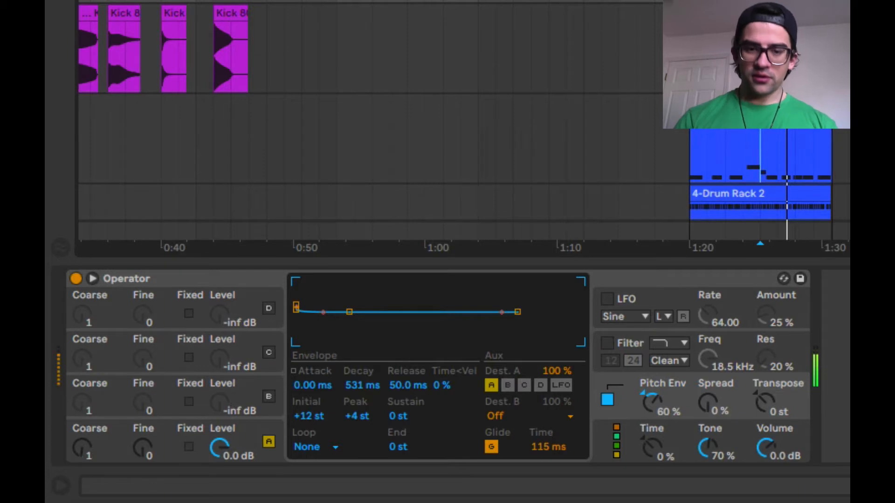
key("z")
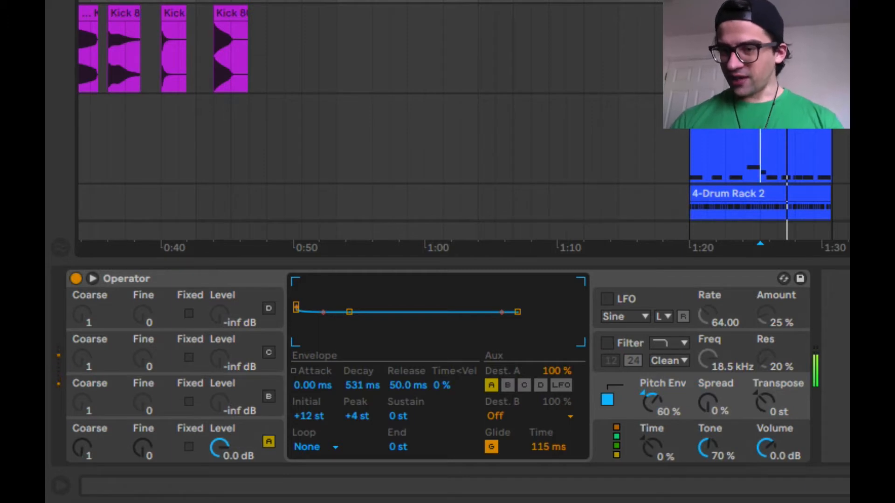
key("z")
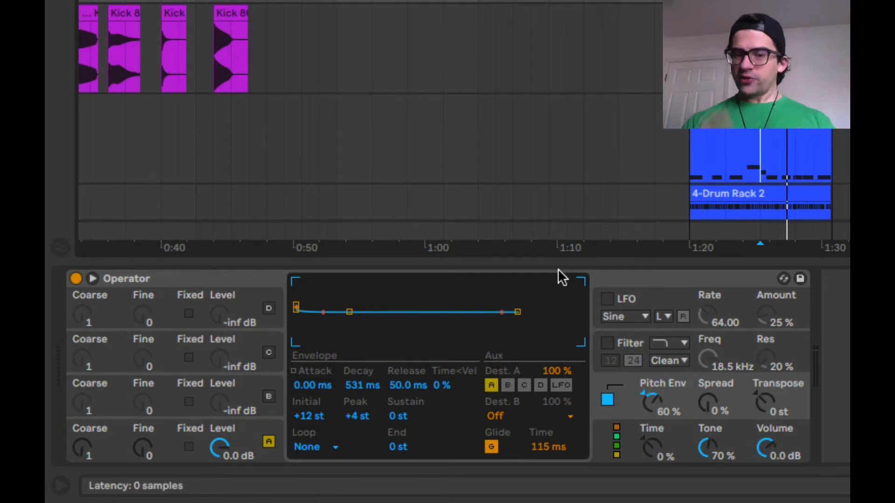
key("a")
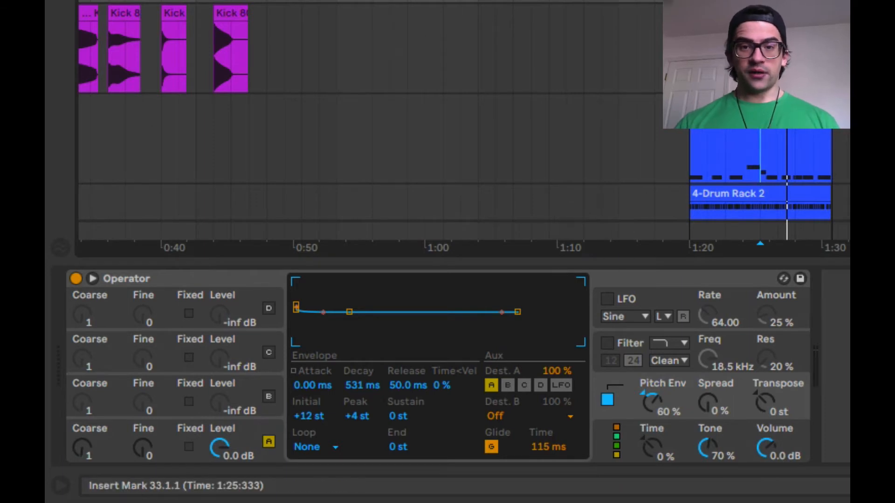
left_click(894, 154)
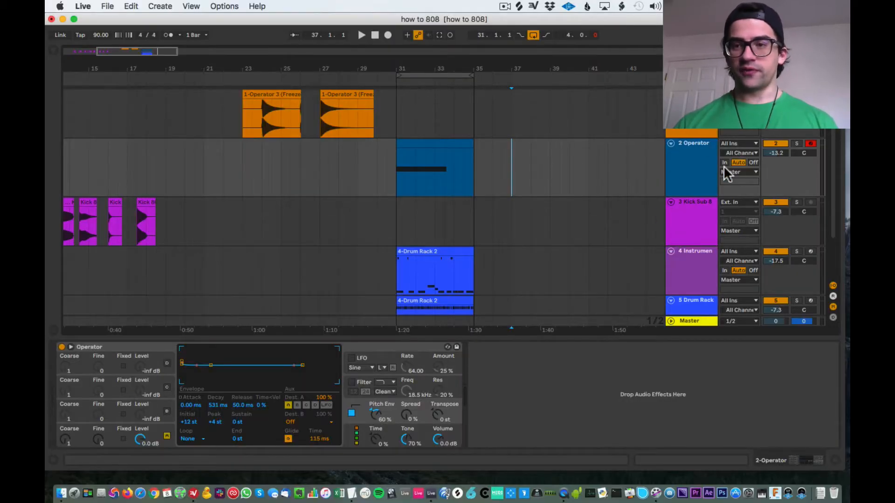
Step: Duplicate the 2 Operator track, delete the copied clip, and move record arming from the original to the duplicate
left_click(698, 164)
key("super+d")
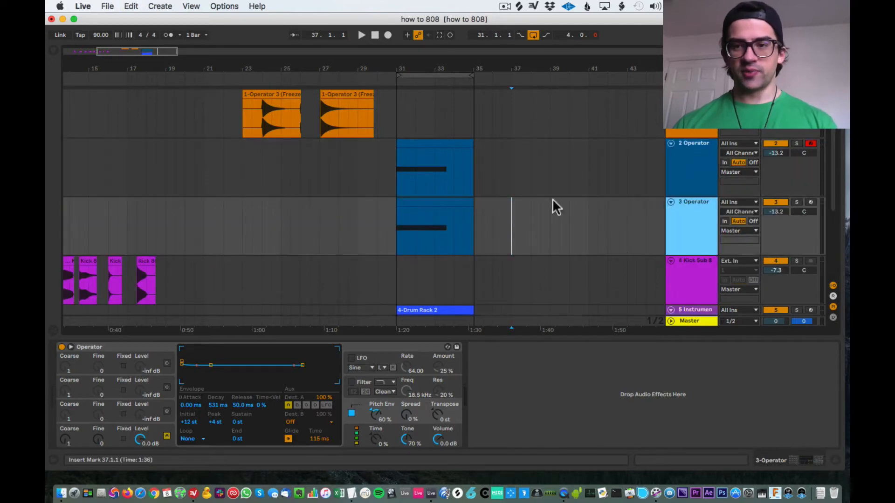
left_click(443, 206)
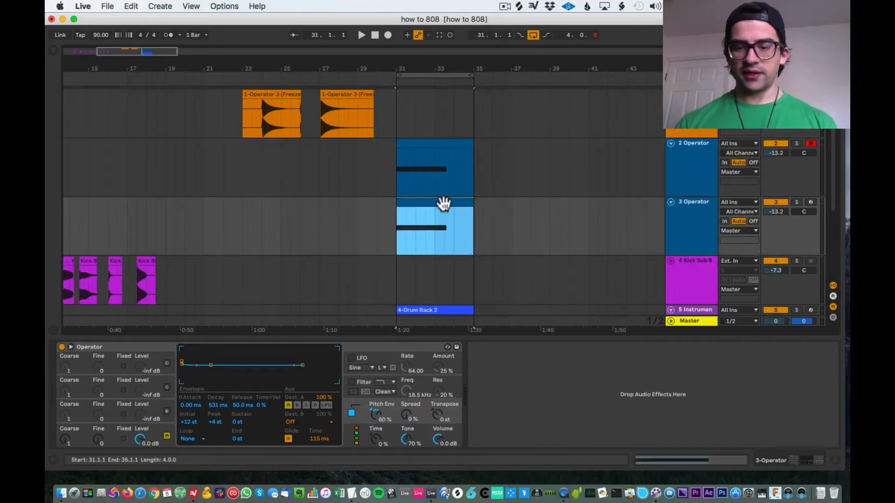
left_click(810, 143)
left_click(810, 202)
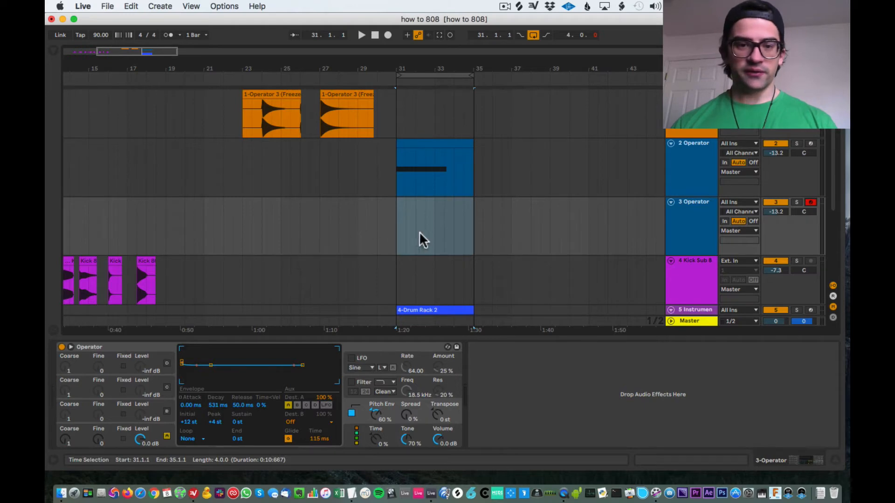
Step: Try recording on the duplicate Operator track from bar 31, solo that track, and discard the short take
left_click(395, 225)
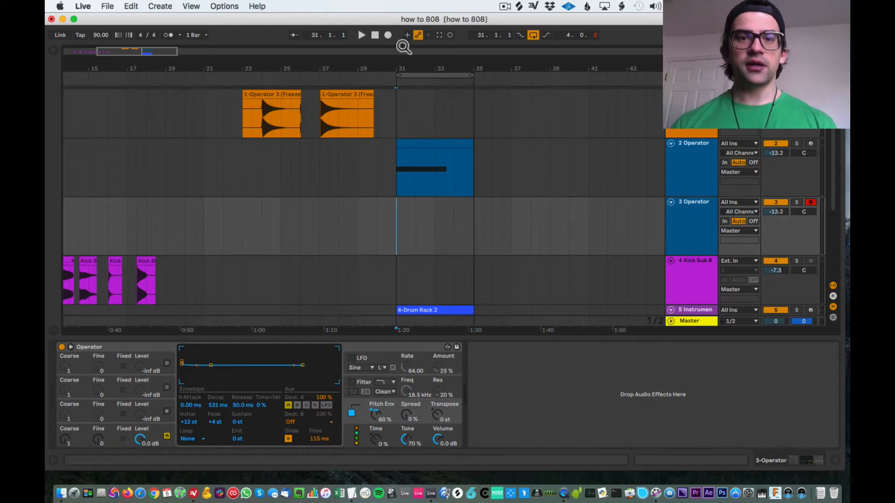
left_click(388, 35)
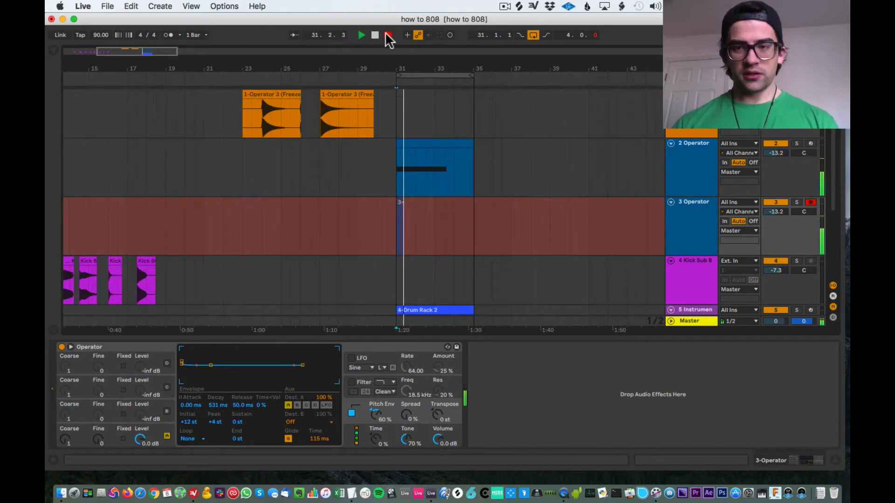
key("space")
left_click(796, 202)
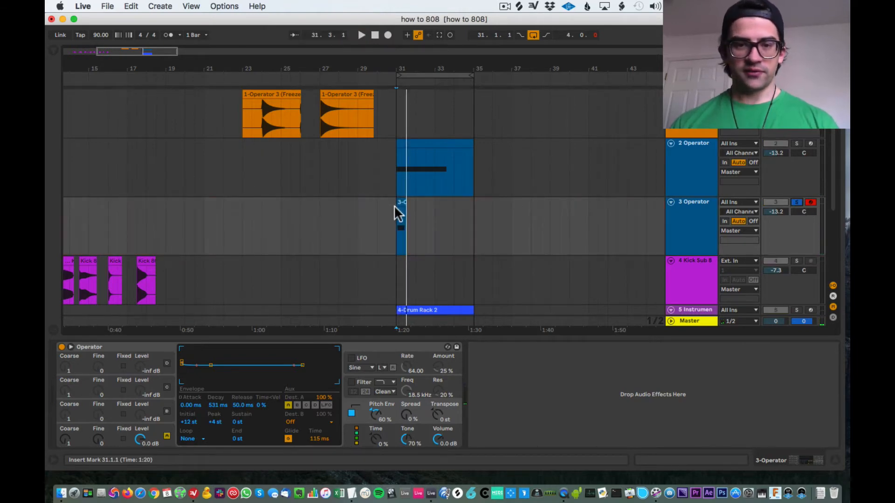
left_click(401, 206)
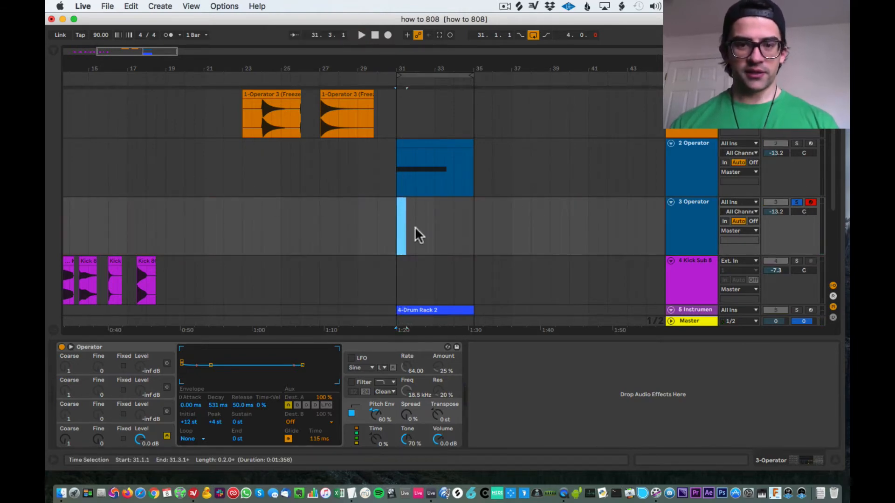
key("super+z")
Step: Record a four-bar take of notes on the soloed Operator track from bar 31 and turn off arrangement looping
left_click(388, 36)
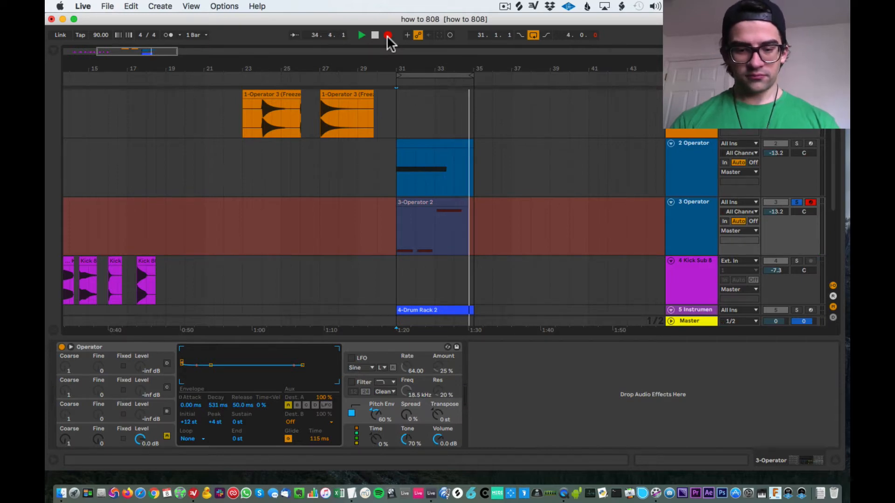
key("space")
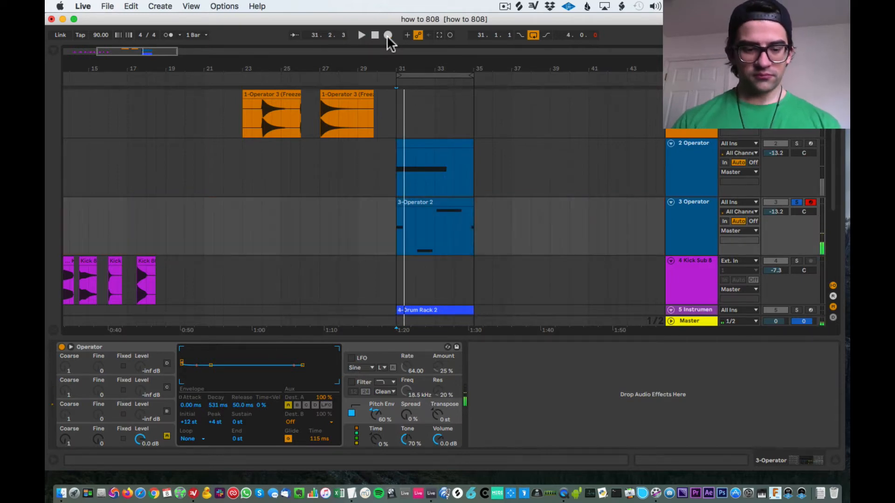
left_click(415, 220)
left_click(534, 36)
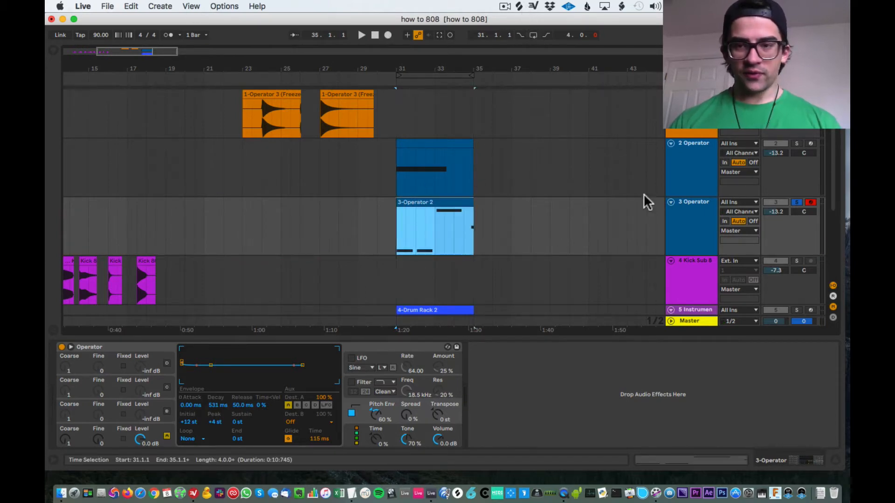
Step: Freeze the 3 Operator track and flatten it to audio
right_click(697, 226)
left_click(716, 290)
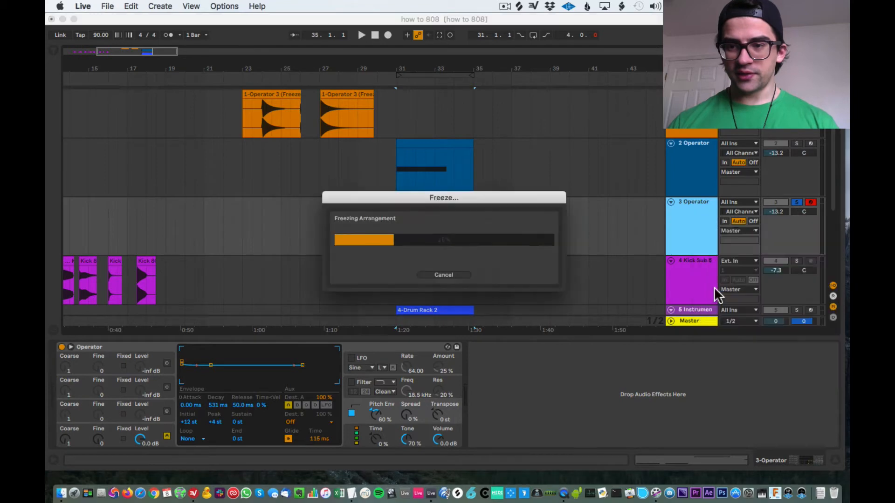
right_click(701, 229)
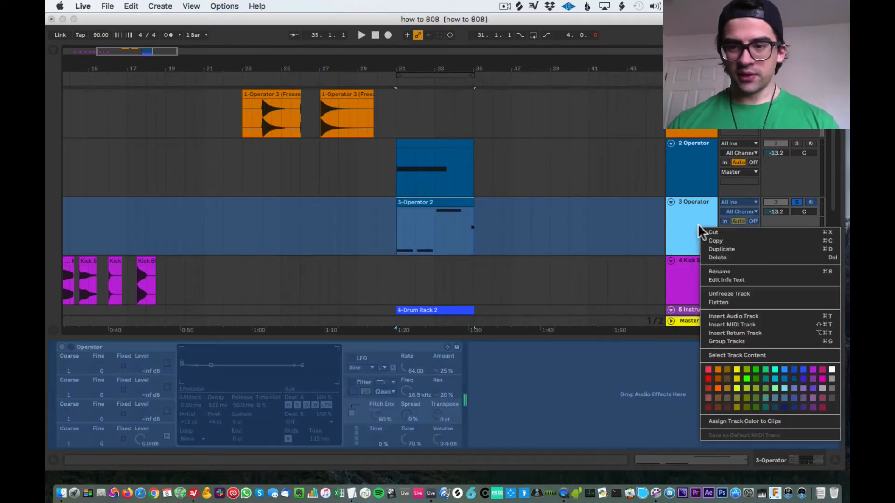
left_click(722, 302)
Step: Examine the flattened Operator clip's waveform and compare its decay shape with the purple kick samples
left_click(408, 222)
scroll(406, 216, "up", 10)
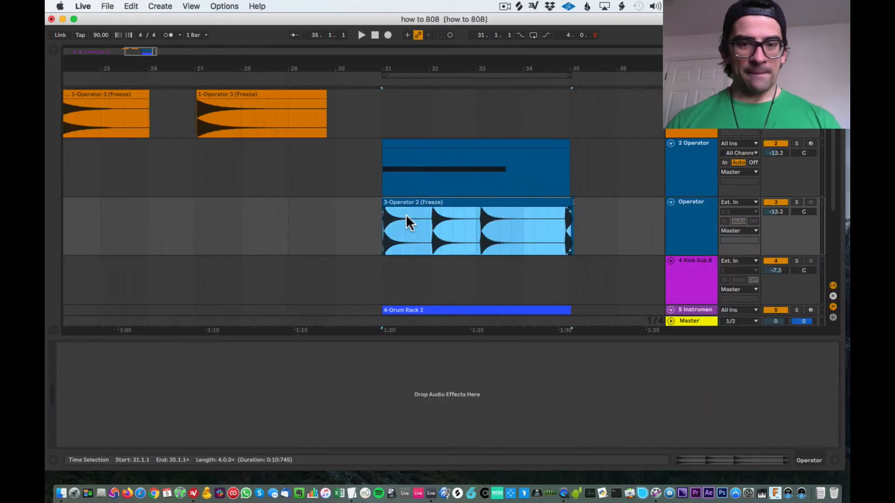
scroll(370, 218, "down", 6)
scroll(522, 218, "left", 2)
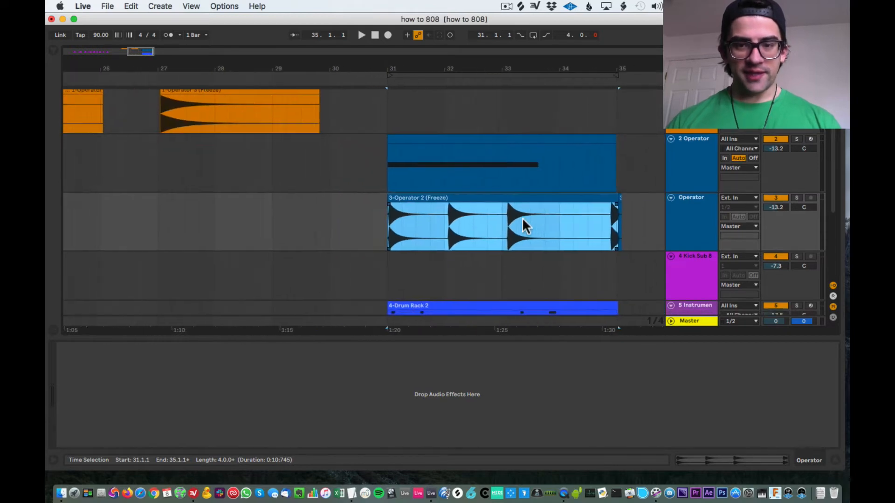
scroll(522, 217, "down", 4)
scroll(602, 217, "left", 8)
scroll(603, 216, "down", 5)
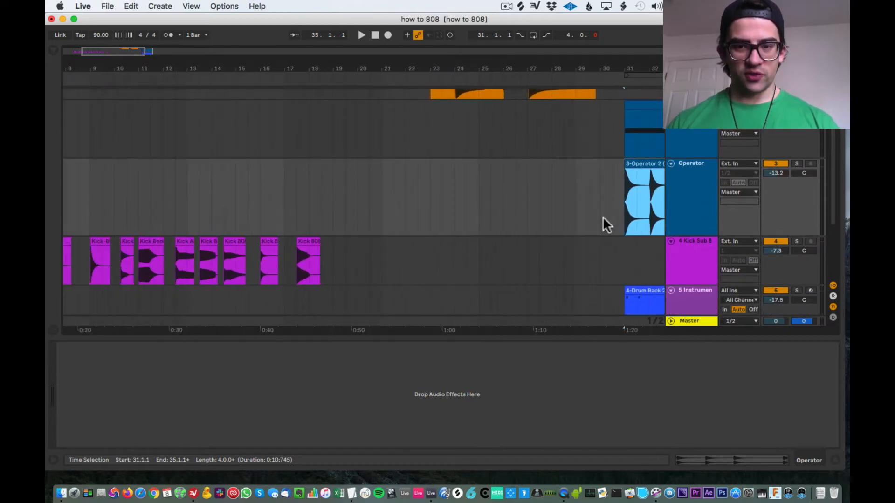
scroll(636, 206, "down", 3)
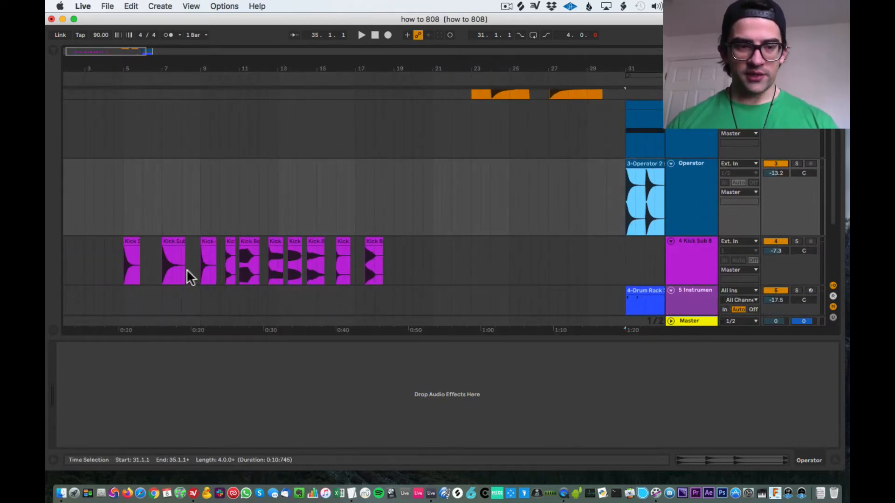
scroll(652, 180, "right", 8)
scroll(315, 200, "up", 8)
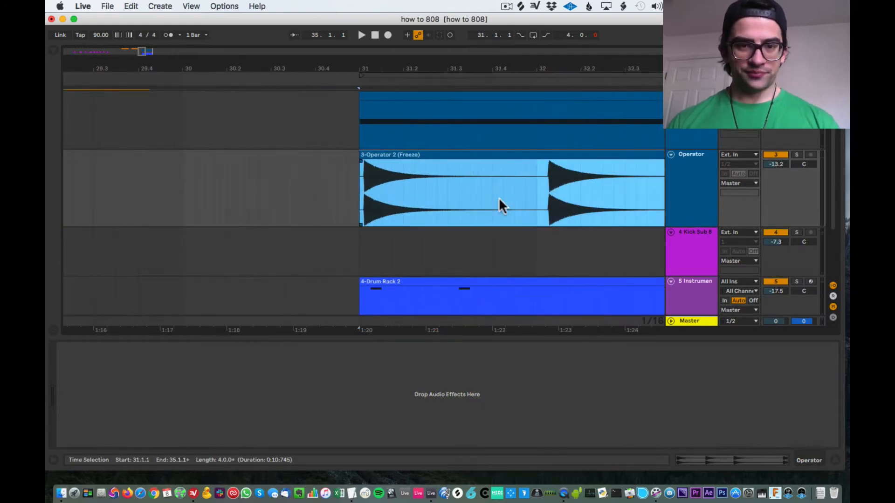
scroll(499, 205, "right", 4)
scroll(499, 205, "up", 1)
scroll(364, 186, "down", 3)
scroll(364, 200, "right", 6)
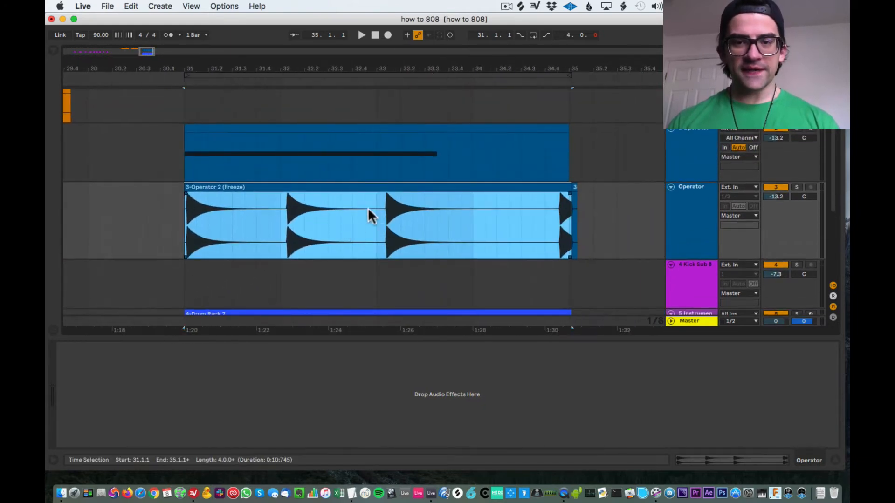
Step: Remove the leftover audio after bar 35 and trim the flattened clip's end to 34.4.3, before its last hit
left_click(574, 194)
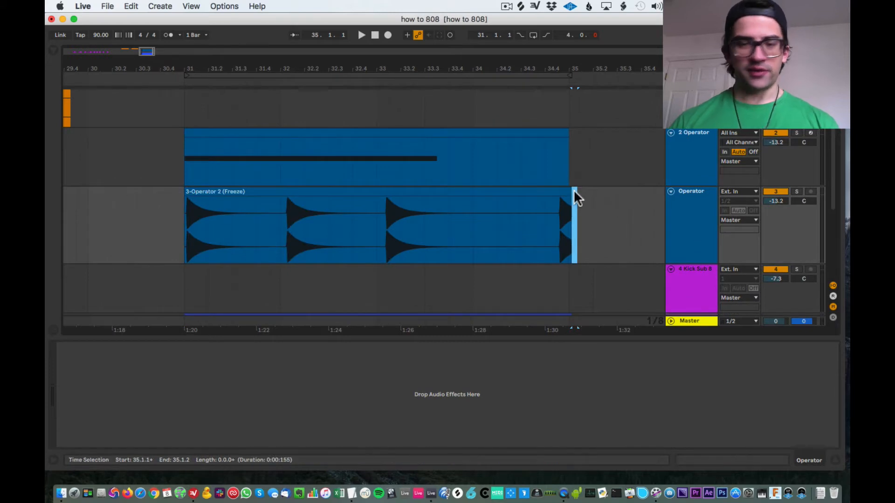
left_click_drag(568, 194, 560, 194)
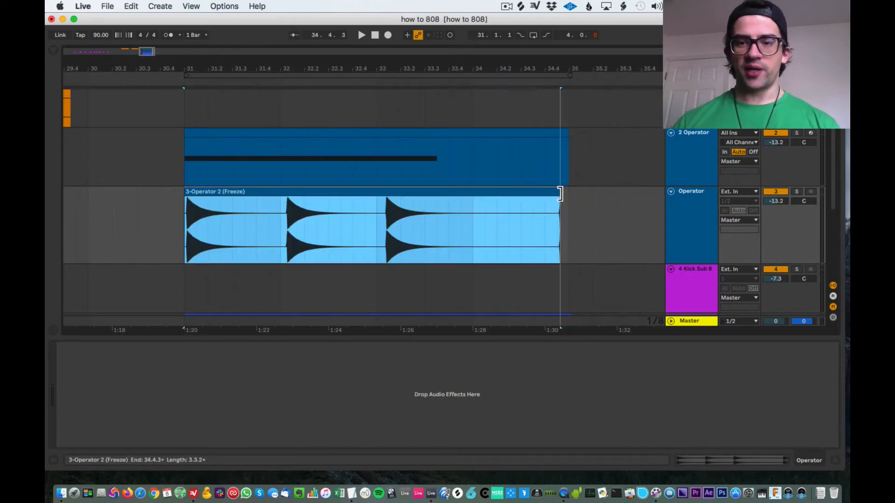
key("minus")
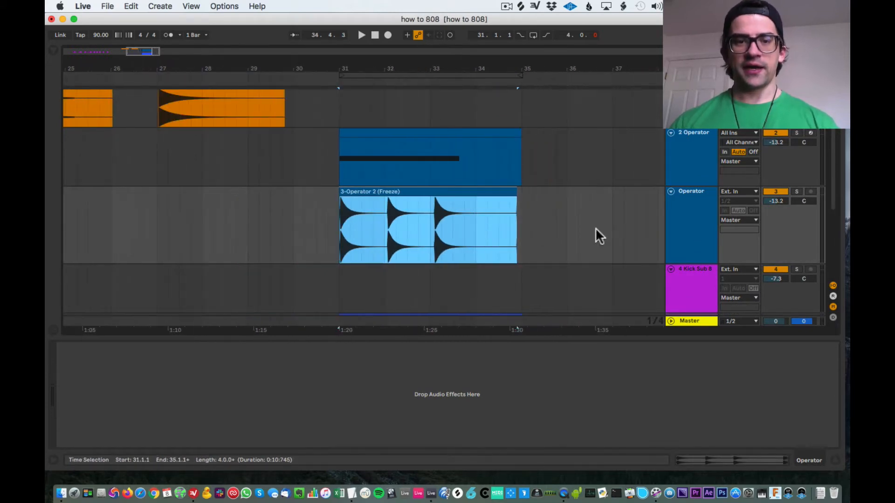
Step: Delete the flattened Operator track and the four-bar MIDI clip on the 2 Operator track
left_click(700, 195)
key("Delete")
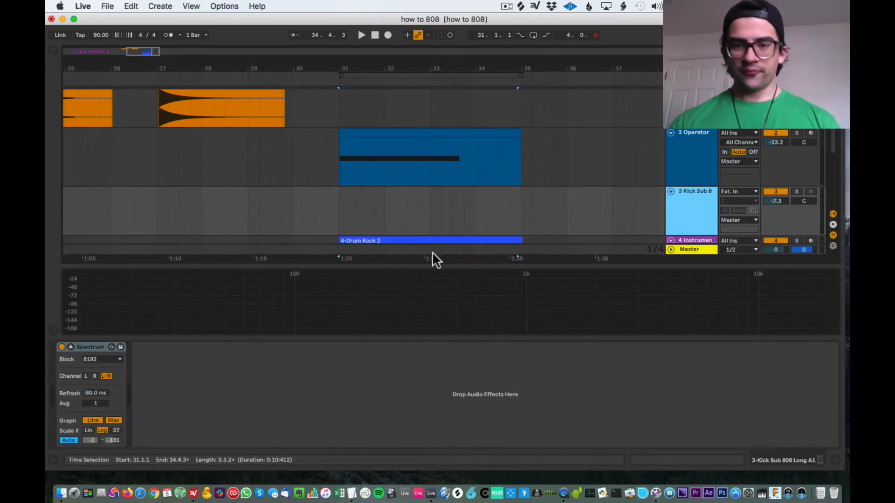
key("super+z")
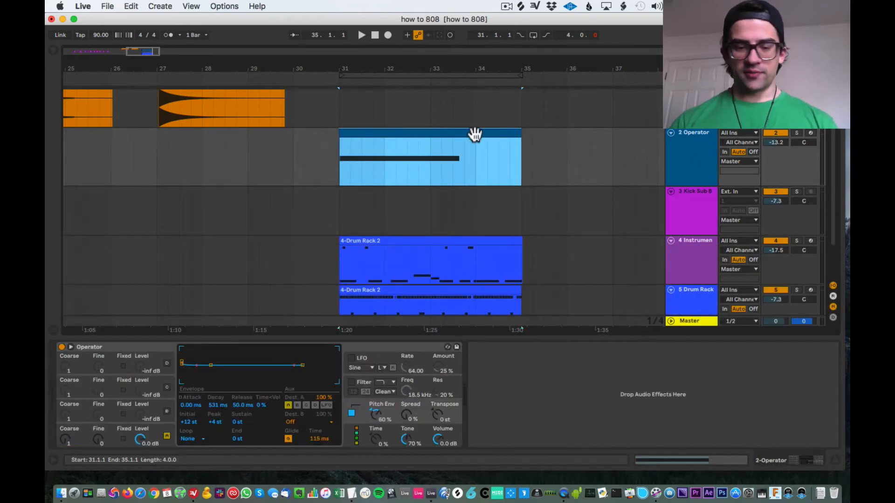
key("Delete")
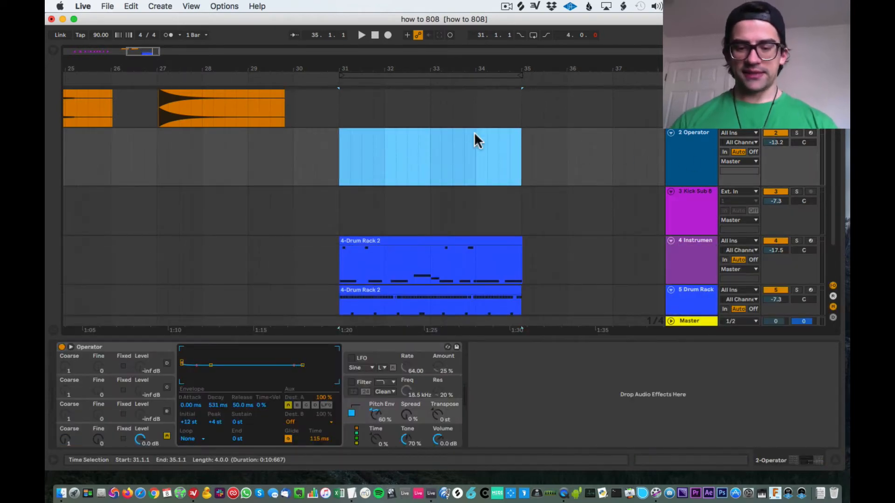
Step: Arm the 2 Operator track and add a Saturator after Operator with 11.4 dB Drive and Soft Clip on
left_click(812, 133)
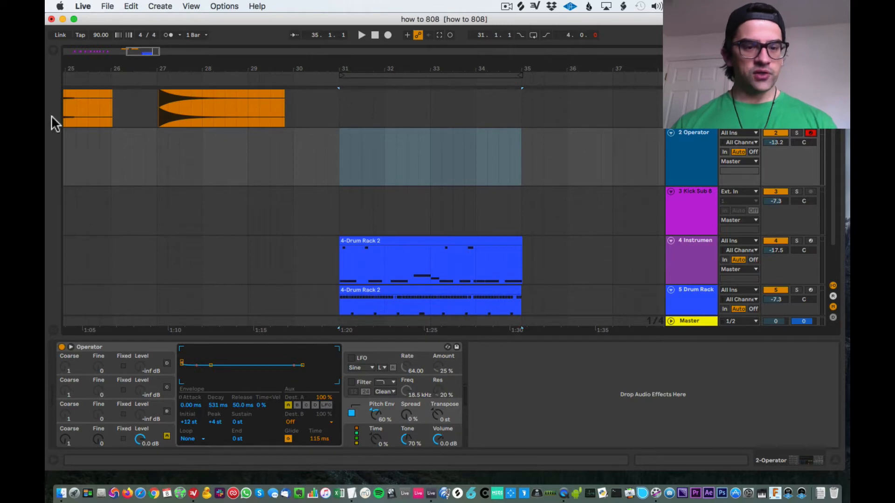
scroll(566, 184, "down", 5)
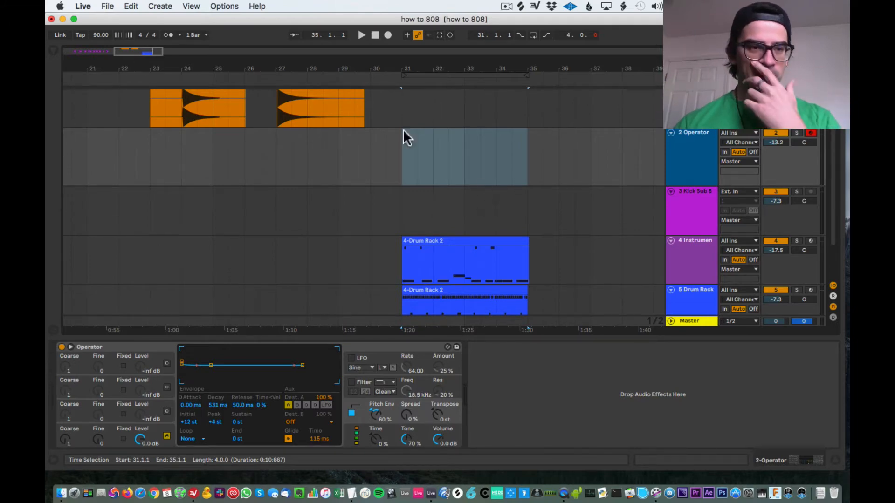
left_click(53, 51)
left_click(154, 52)
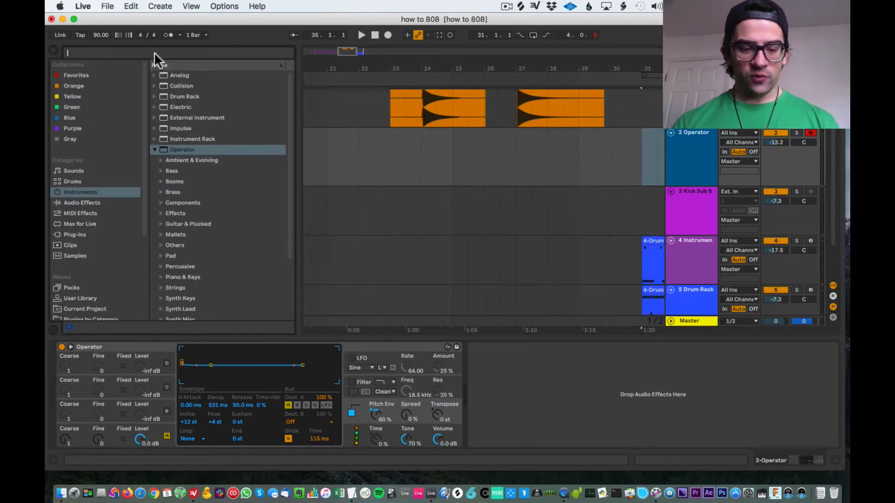
type("sat")
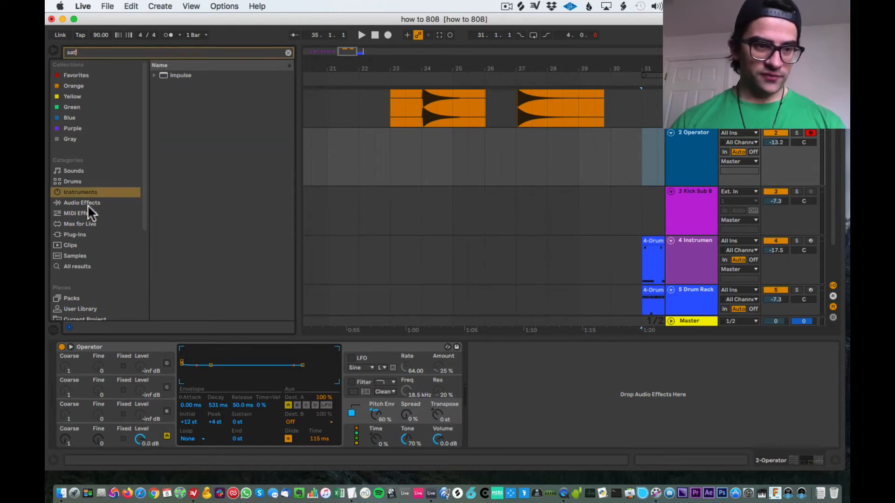
left_click(88, 205)
left_click_drag(166, 85, 518, 390)
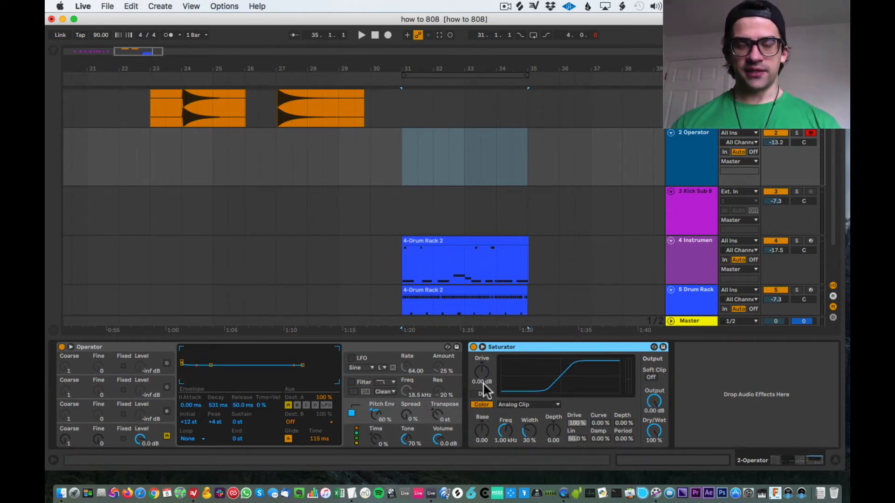
left_click_drag(483, 382, 482, 370)
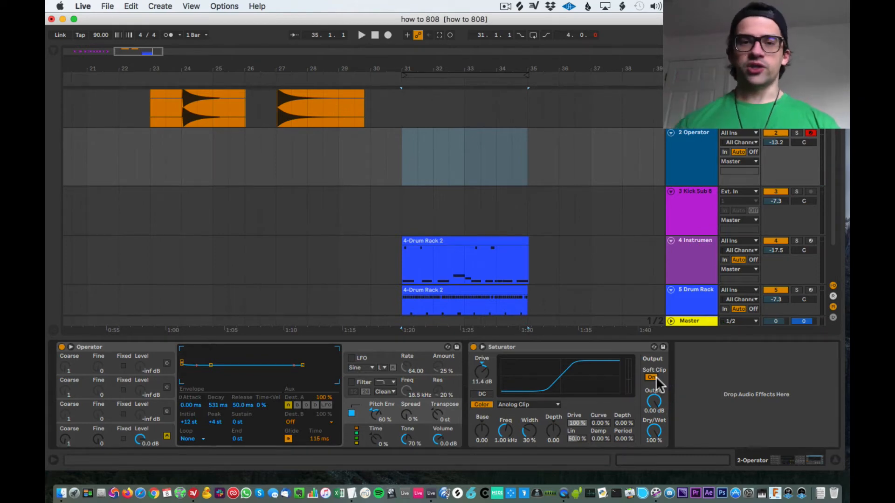
Step: Add a Spectrum analyzer after the Saturator and expand its display above the device chain
key("super+alt+b")
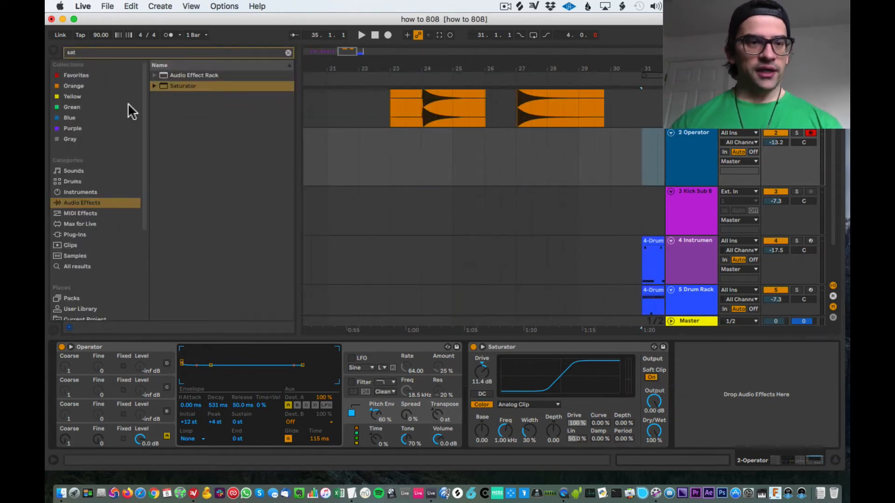
left_click(129, 49)
key("BackSpace")
key("BackSpace")
key("BackSpace")
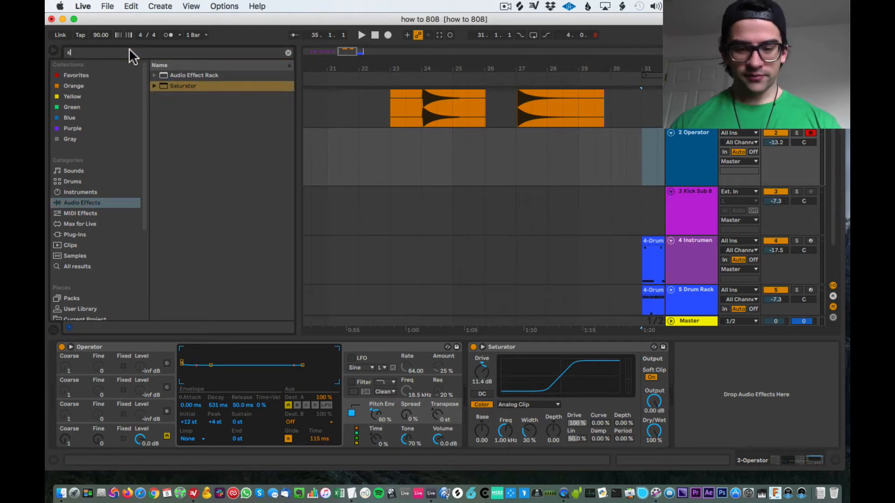
type("spec")
left_click_drag(177, 74, 695, 349)
key("super+alt+b")
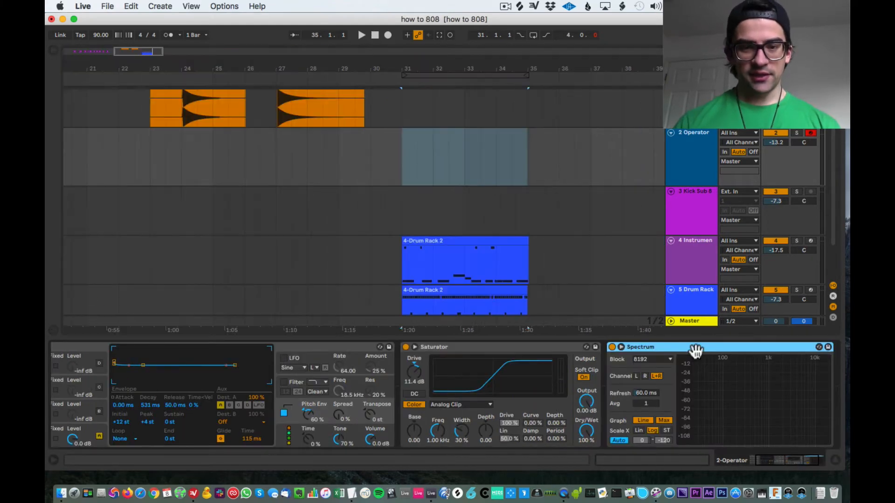
left_click(622, 347)
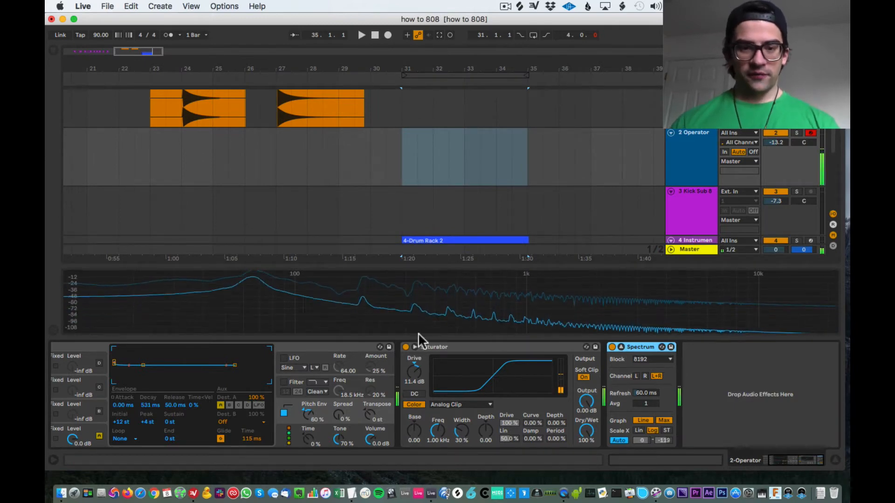
Step: Enlarge the spectrum display and compare the 808's harmonics with the Saturator bypassed and enabled
left_click(405, 347)
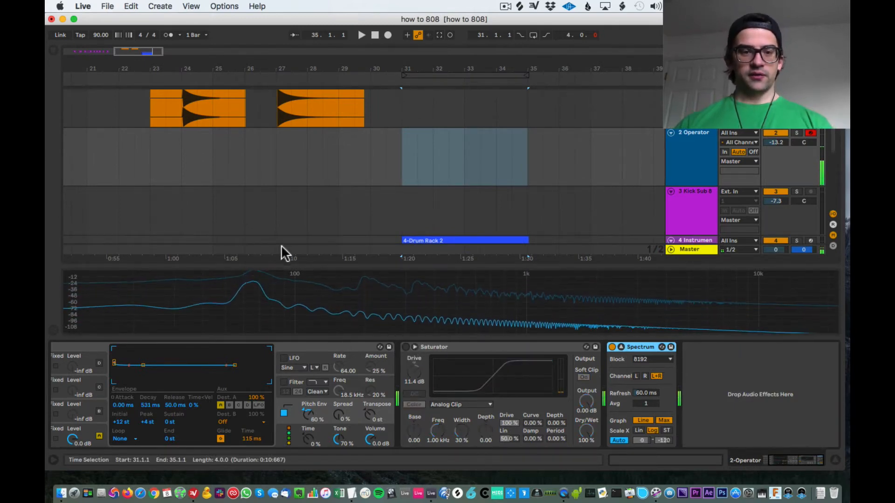
left_click_drag(286, 264, 297, 204)
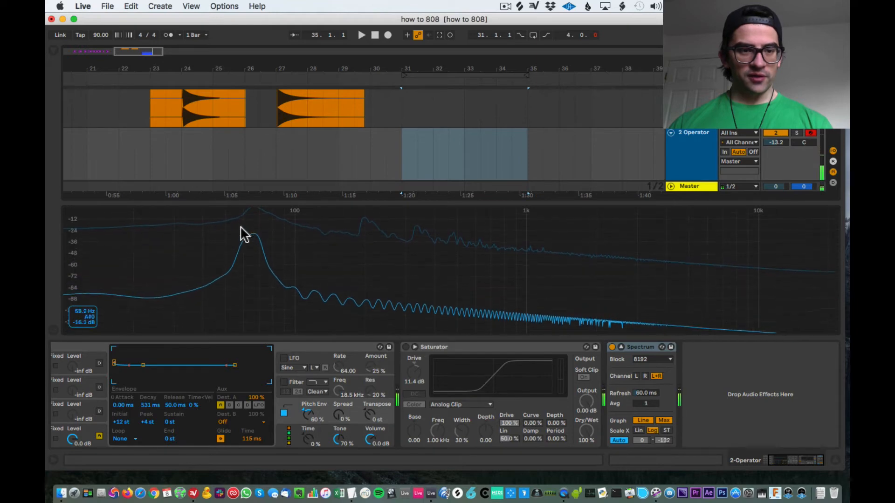
left_click(405, 347)
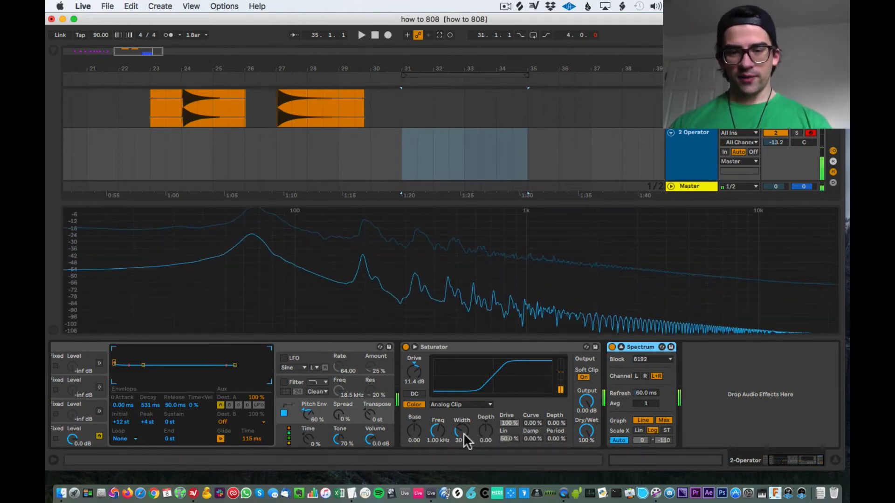
Step: Set the Saturator's color Freq to 170 Hz, Width to 51% and Depth to -1.14, with the Soft Sine curve
left_click_drag(466, 441, 437, 450)
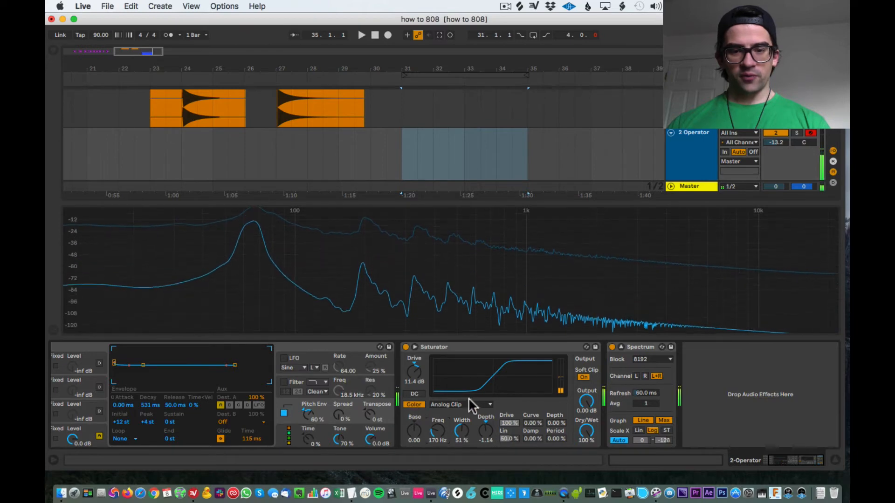
left_click(470, 406)
left_click(456, 425)
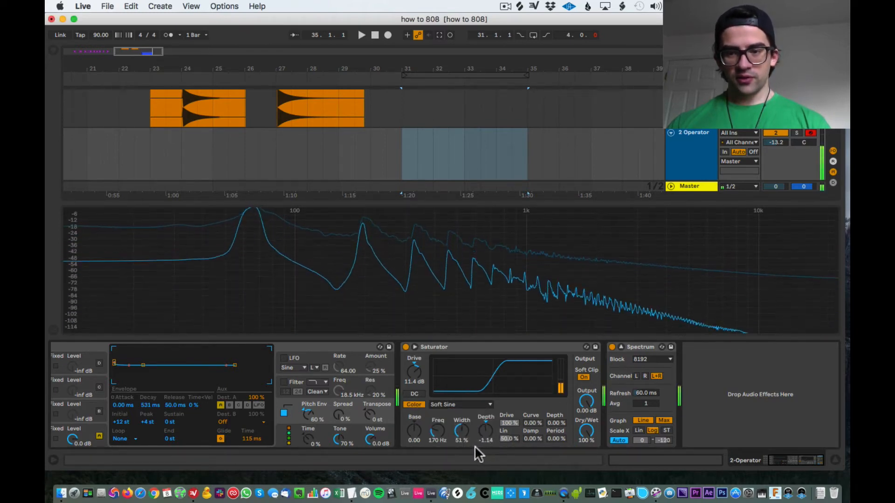
Step: Set the Saturator's Base to 4.57 and Drive to 10.9 dB, and turn on its DC filter
left_click_drag(413, 430, 414, 420)
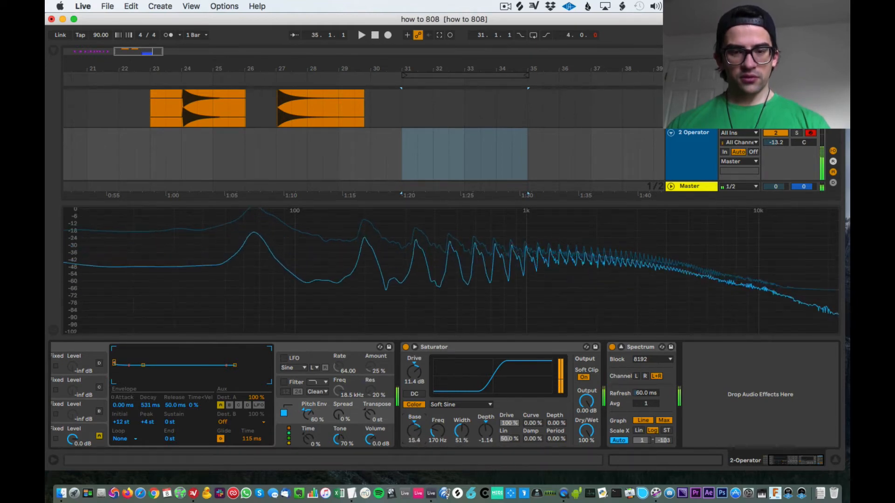
left_click_drag(413, 431, 414, 436)
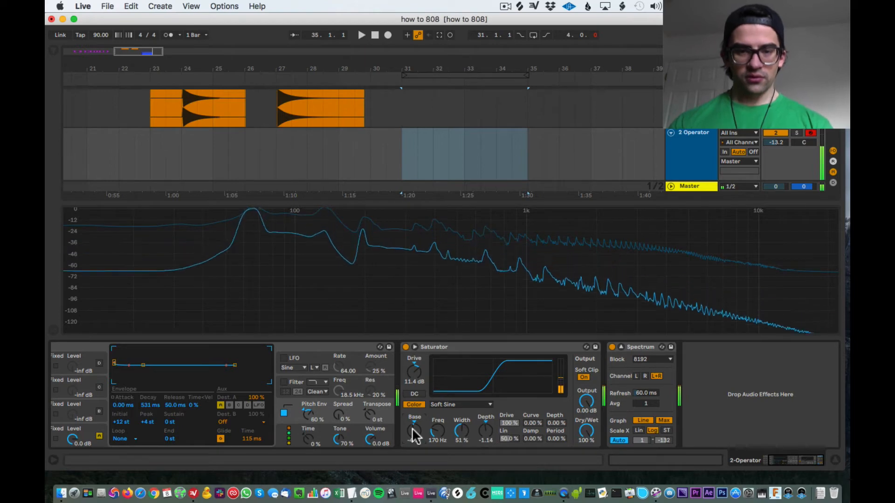
left_click_drag(412, 428, 412, 417)
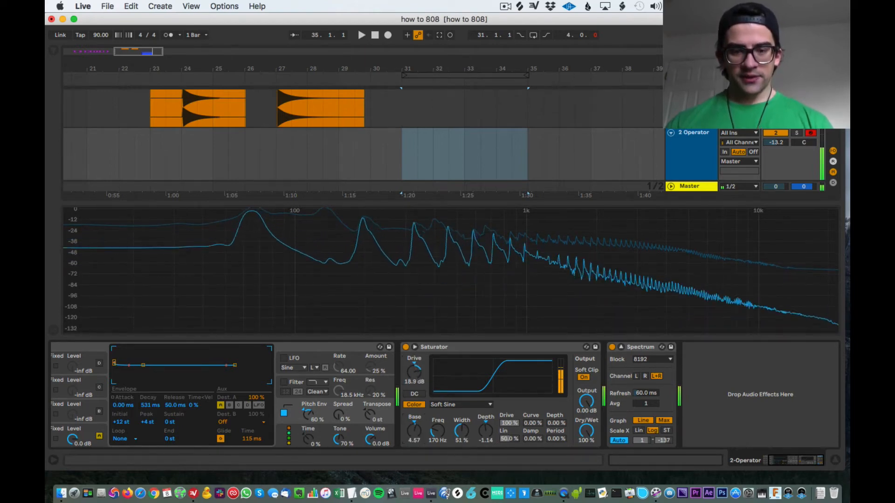
left_click(414, 394)
left_click_drag(414, 371, 414, 389)
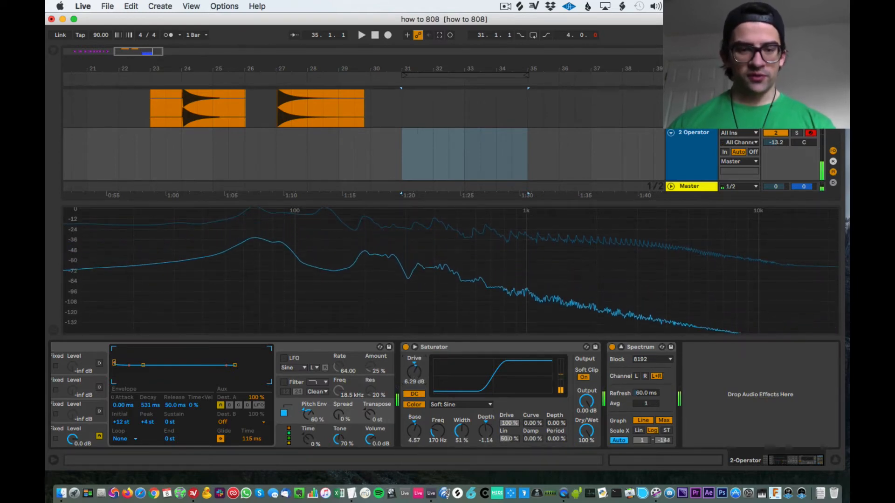
left_click_drag(414, 373, 413, 369)
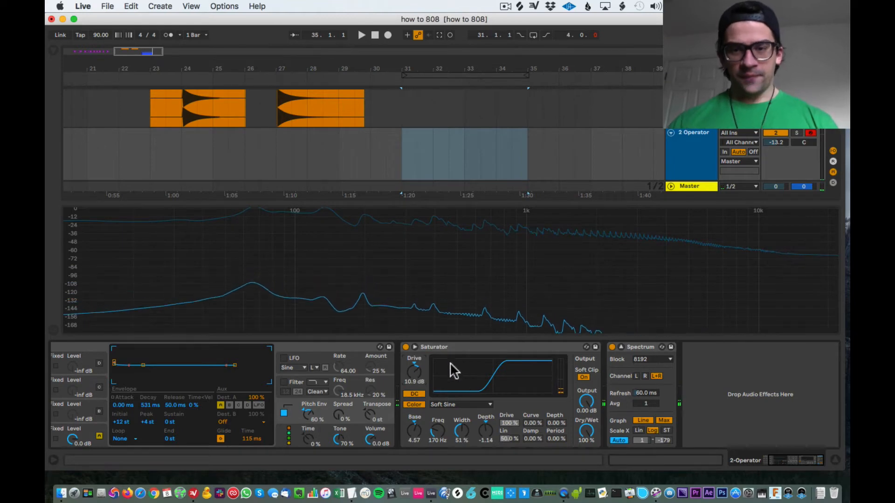
Step: Turn on Operator's oscillator B and choose the algorithm that runs all four oscillators in parallel
scroll(392, 392, "left", 3)
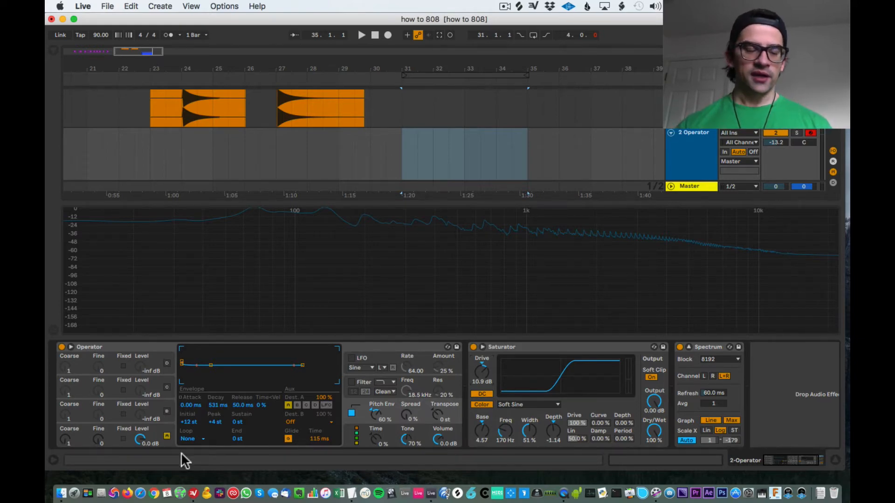
left_click(156, 429)
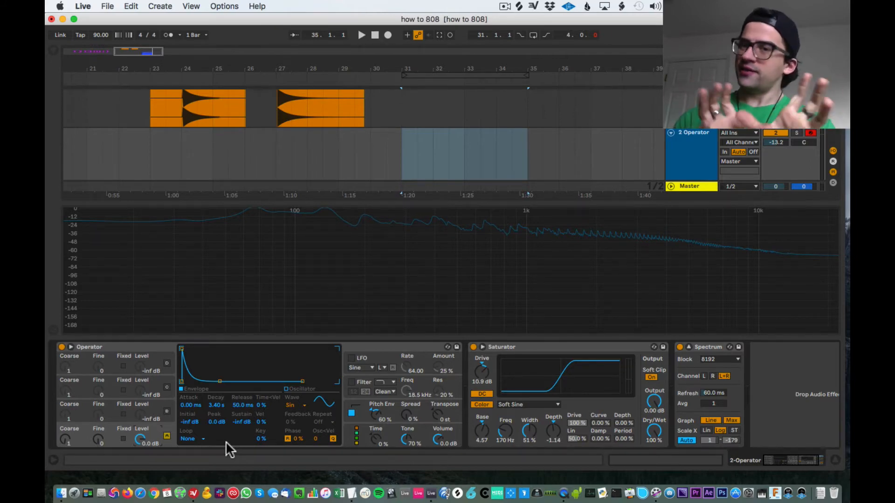
left_click(168, 419)
left_click(357, 442)
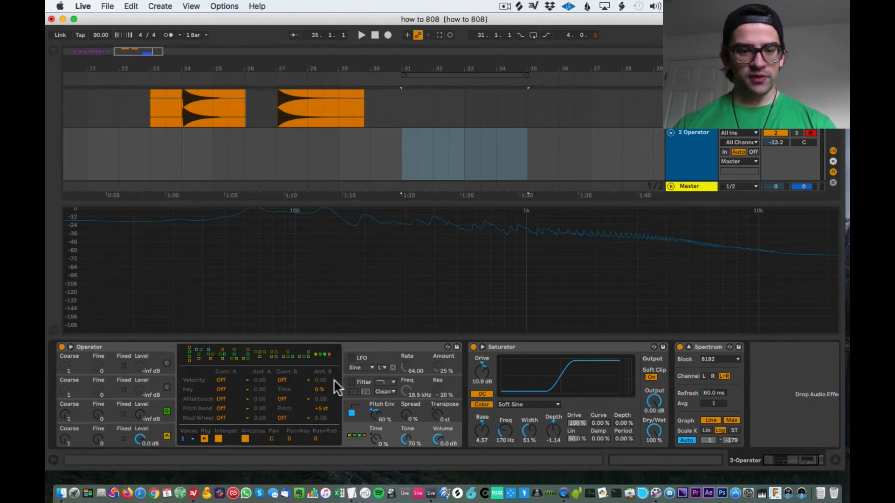
left_click(158, 415)
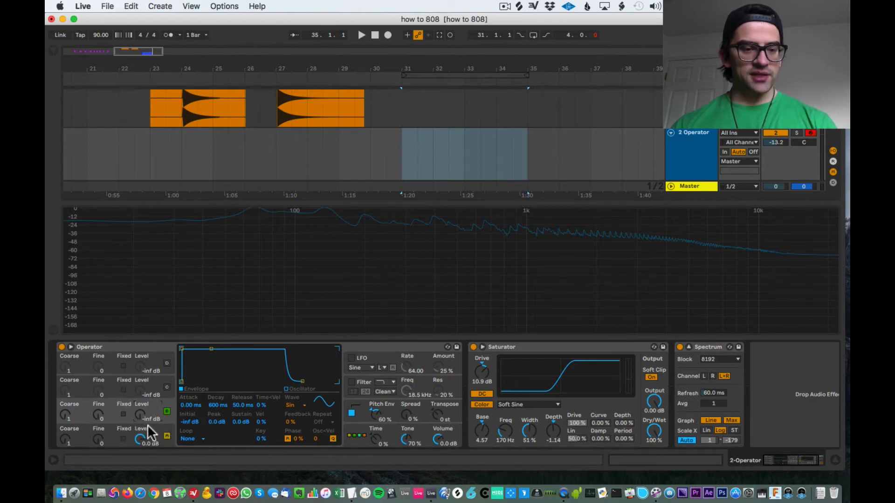
left_click(157, 439)
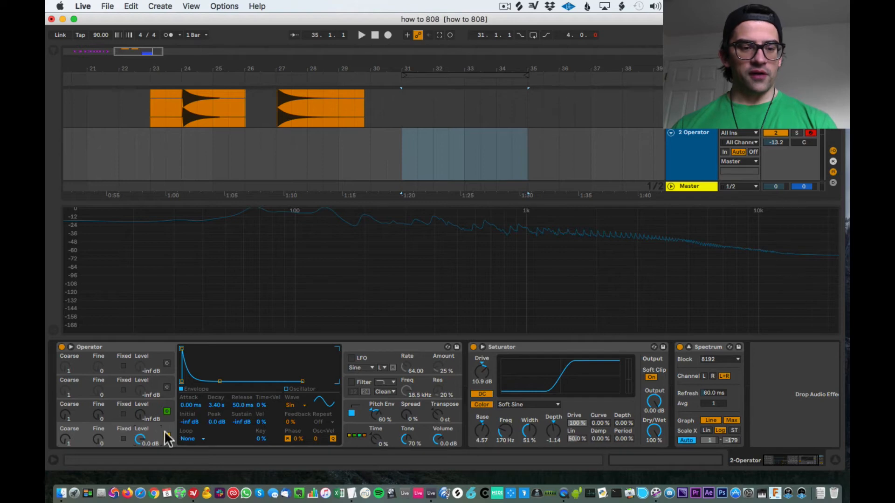
Step: Set oscillator B's waveform to Triangle and raise its level to -1.8 dB
left_click(158, 414)
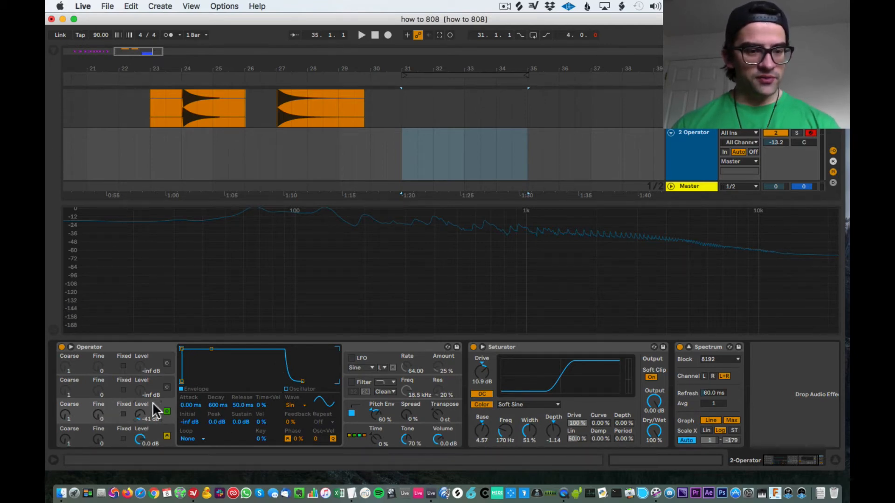
left_click(302, 405)
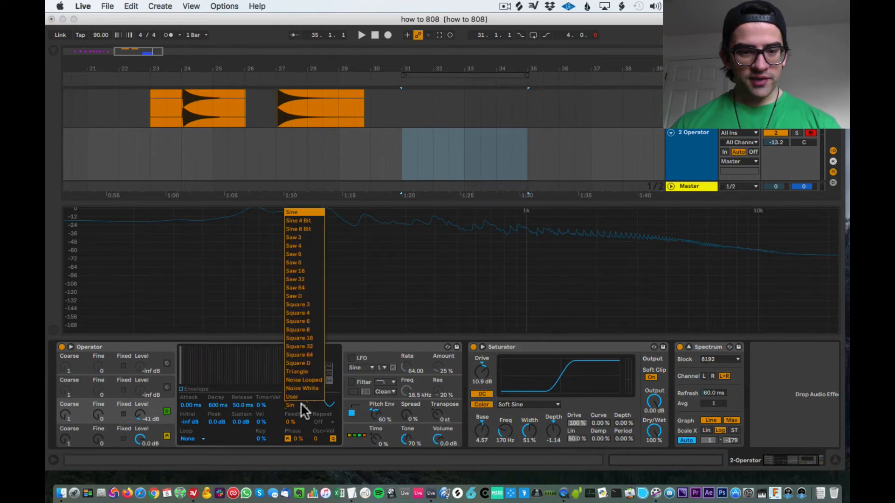
left_click(302, 371)
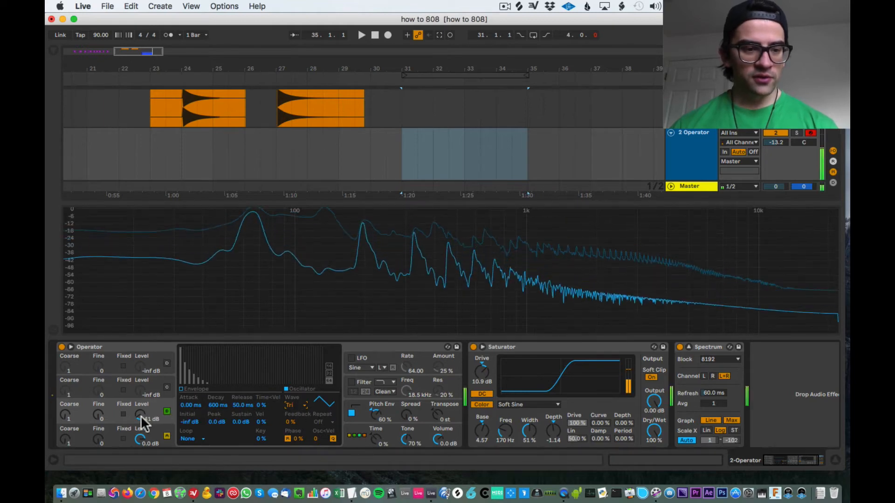
left_click_drag(140, 416, 140, 373)
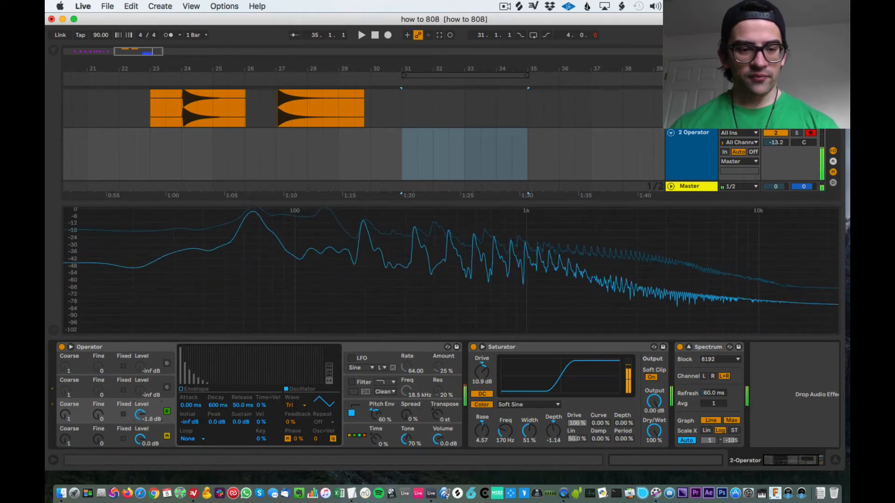
Step: Bypass the Saturator and turn off oscillator A to hear oscillator B alone at -1.6 dB
left_click(474, 346)
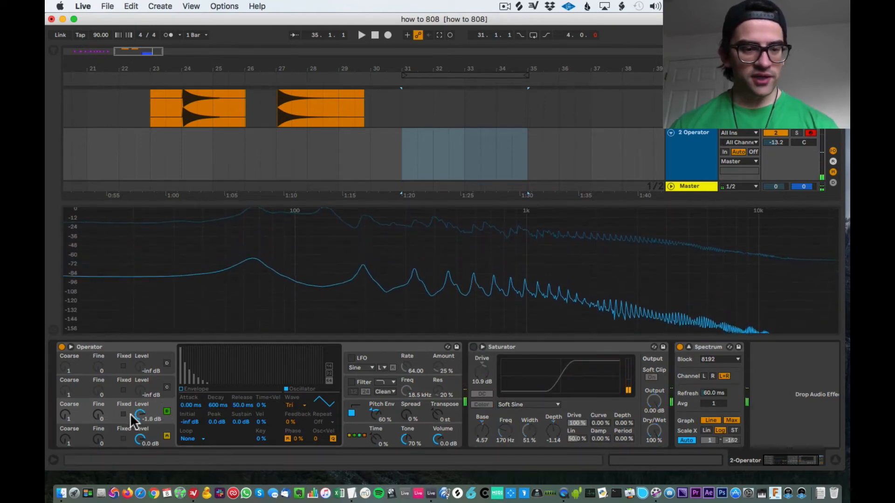
left_click(167, 435)
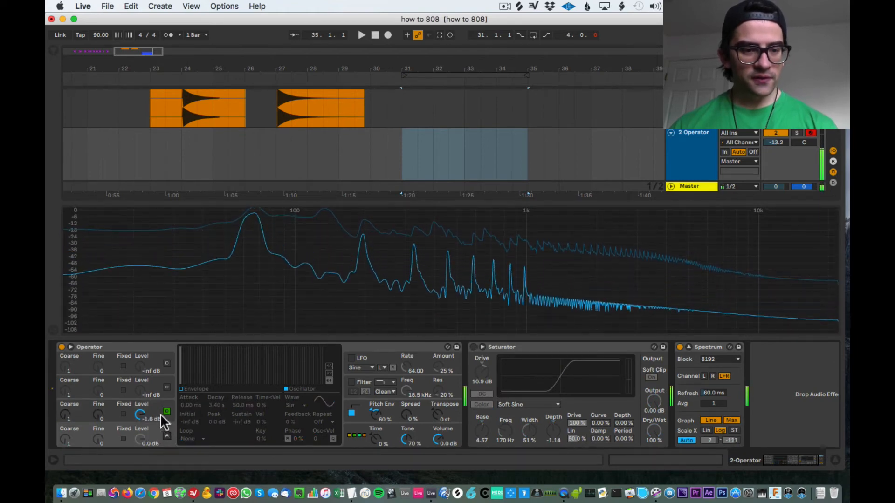
left_click(158, 413)
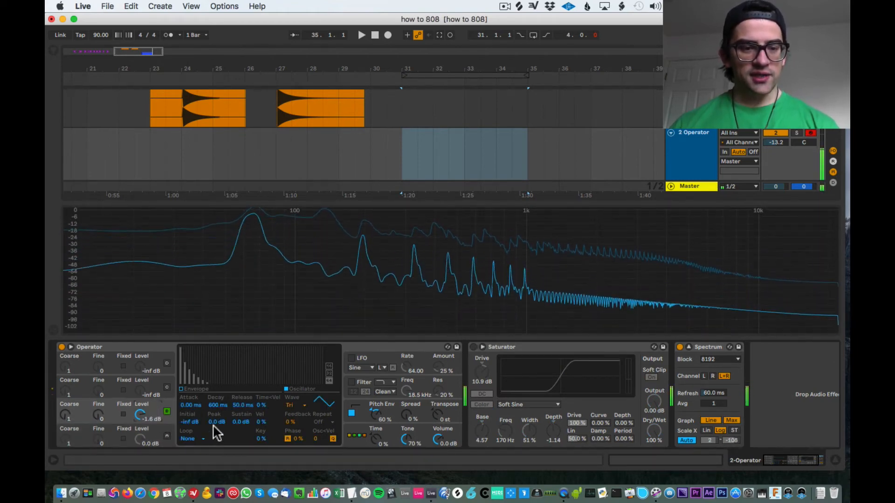
Step: Give oscillator B a 1.66 s decay to -inf dB sustain, a 0.0 dB level and a fixed frequency
left_click(182, 390)
left_click_drag(211, 349, 213, 348)
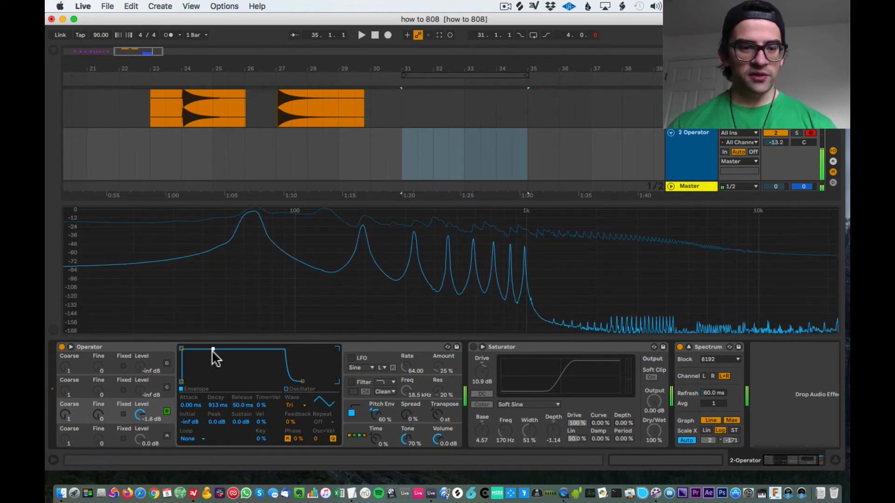
left_click_drag(213, 348, 217, 381)
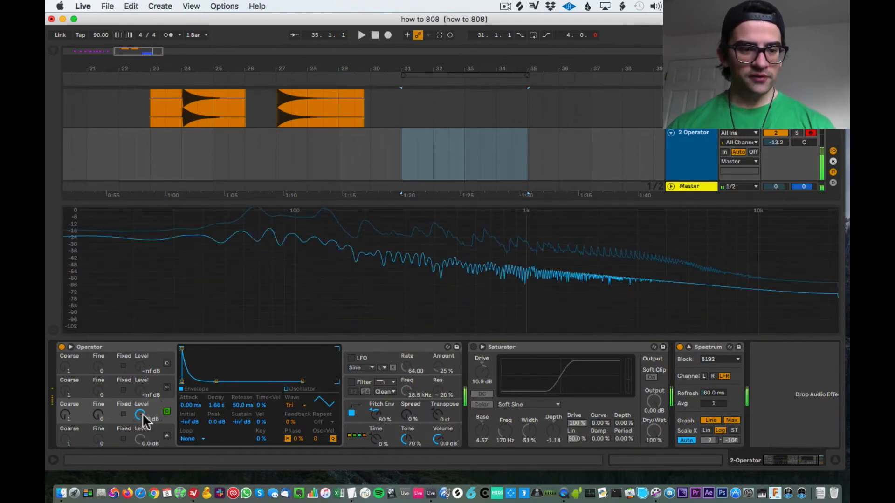
left_click(123, 414)
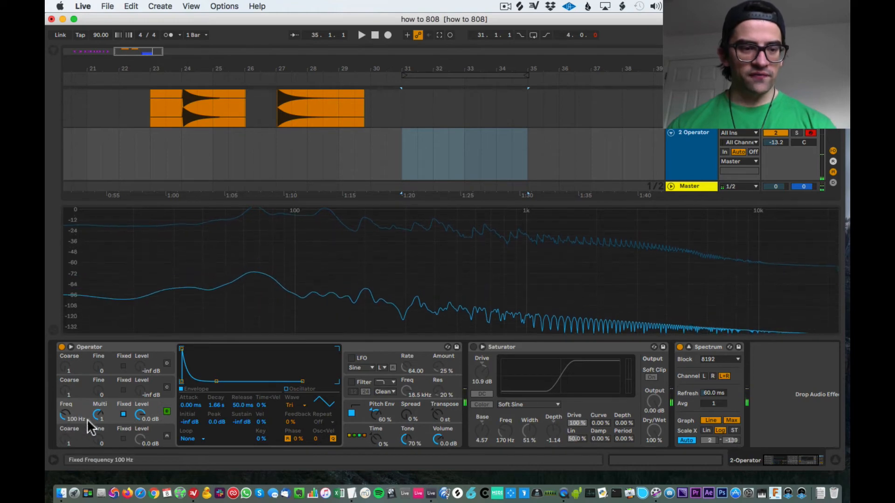
Step: Set oscillator B's fixed frequency to 532 Hz with a 0.1 multiplier and its decay to 445 ms
left_click_drag(97, 415, 60, 397)
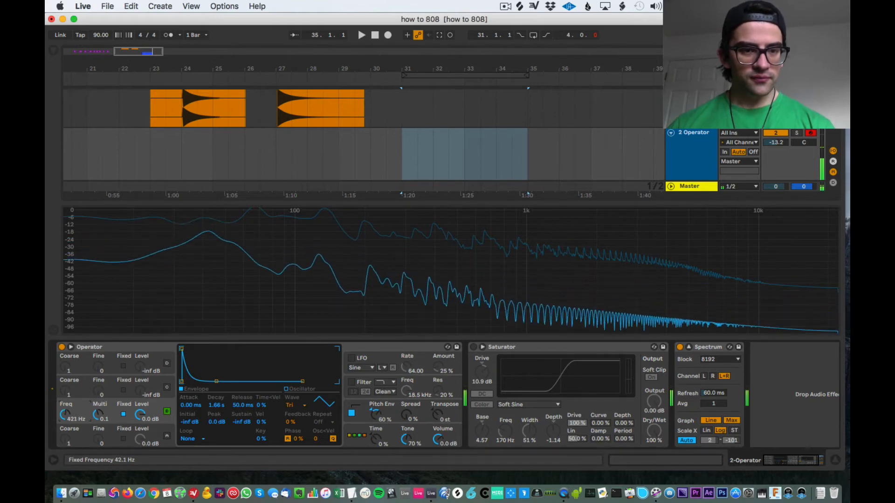
left_click_drag(65, 414, 64, 410)
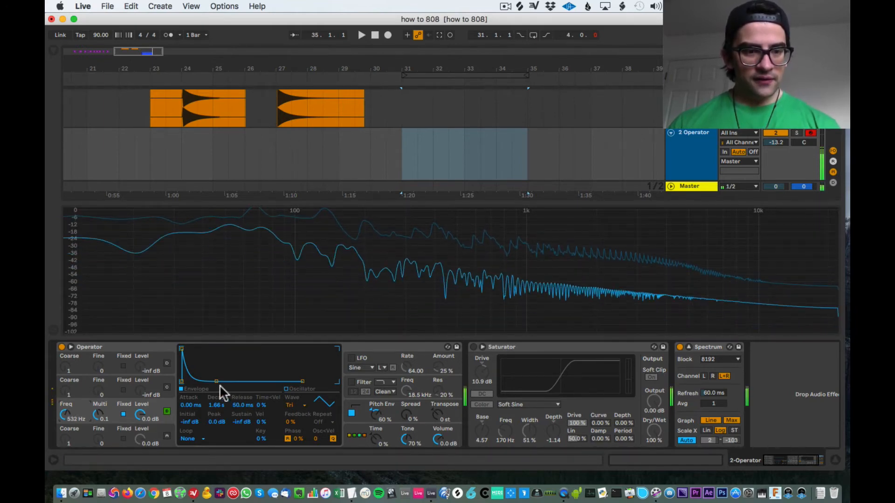
left_click_drag(217, 382, 211, 382)
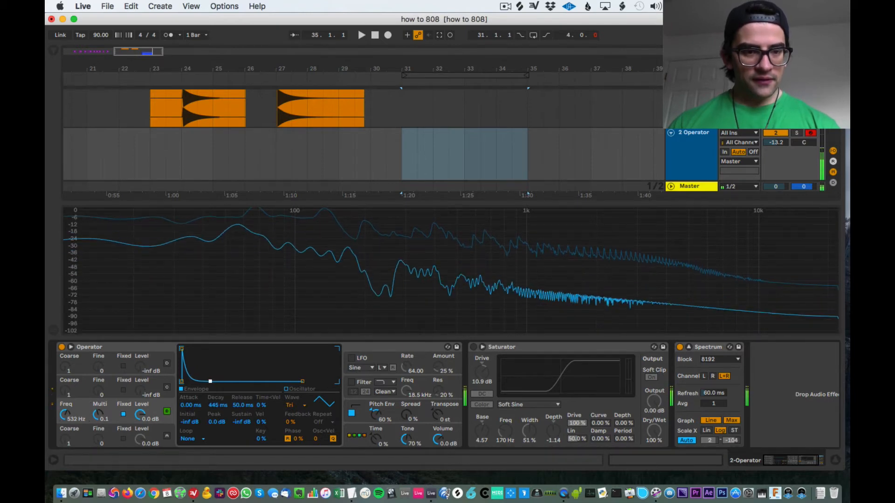
Step: Re-enable the Saturator and oscillator A, and compare the sound with oscillator B off and on
left_click(473, 347)
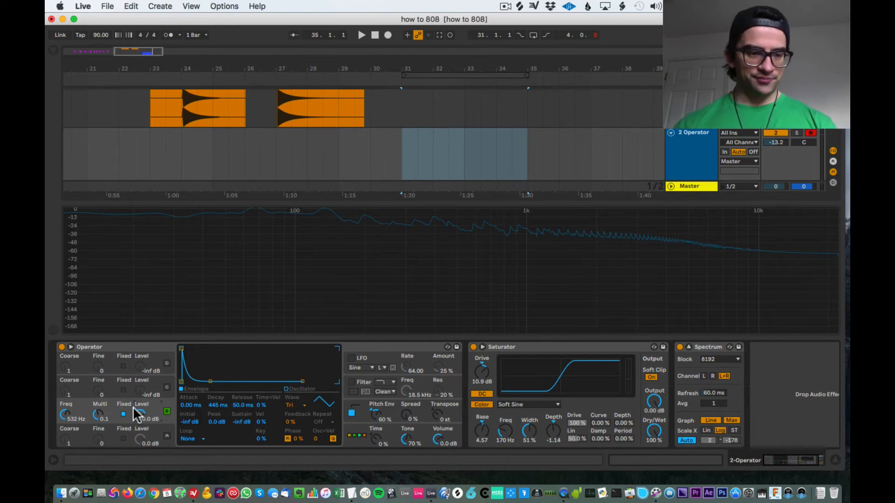
left_click(164, 436)
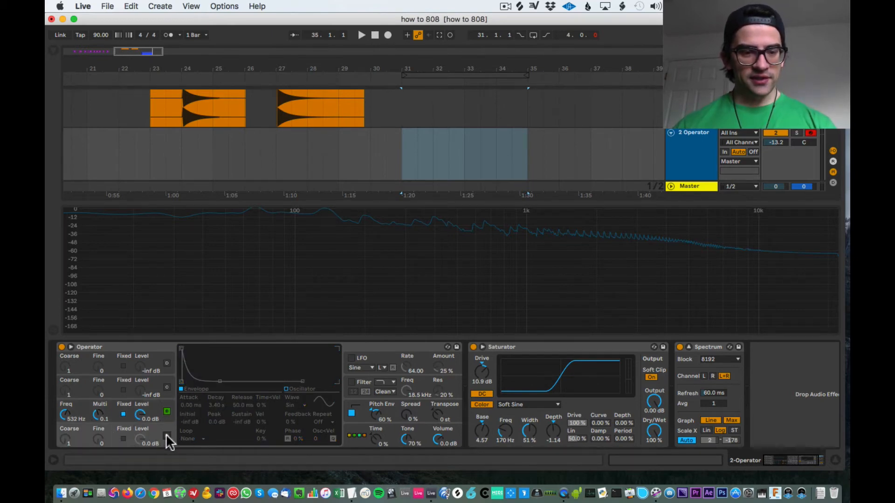
left_click(167, 438)
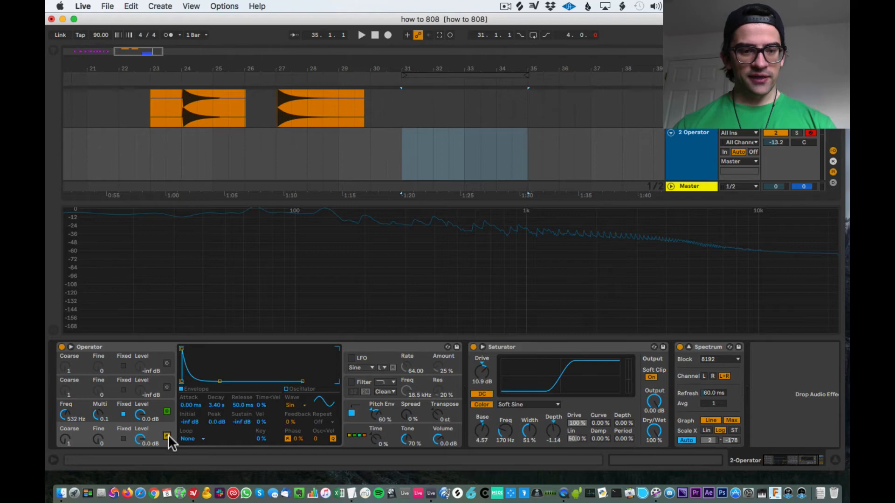
left_click(166, 411)
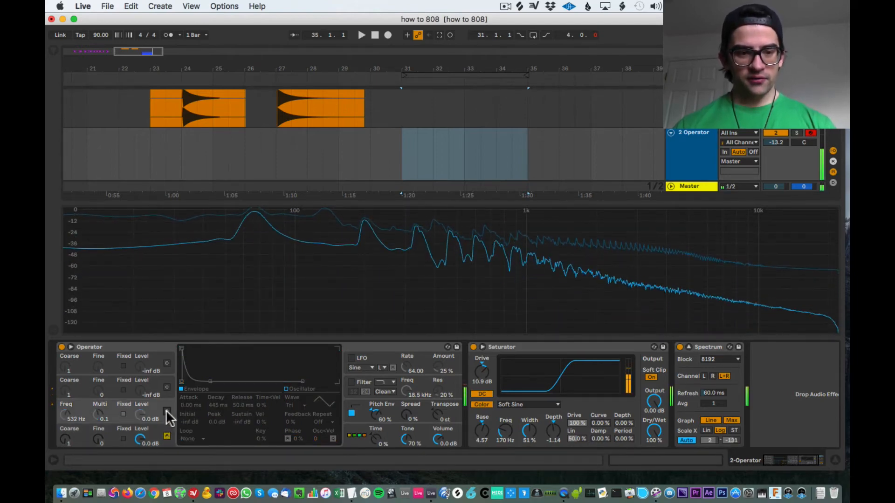
left_click(166, 412)
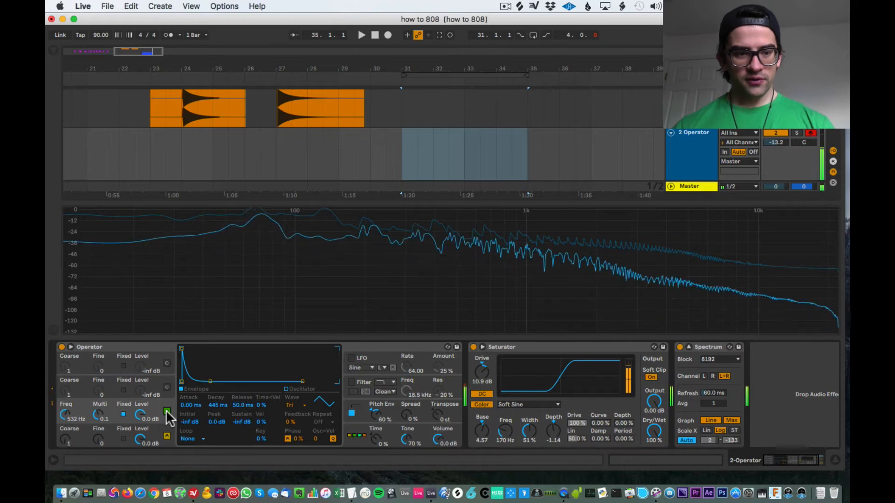
Step: Lower oscillator B's fixed frequency to 171 Hz and compare the sound with the oscillator off and on
left_click_drag(65, 415, 65, 425)
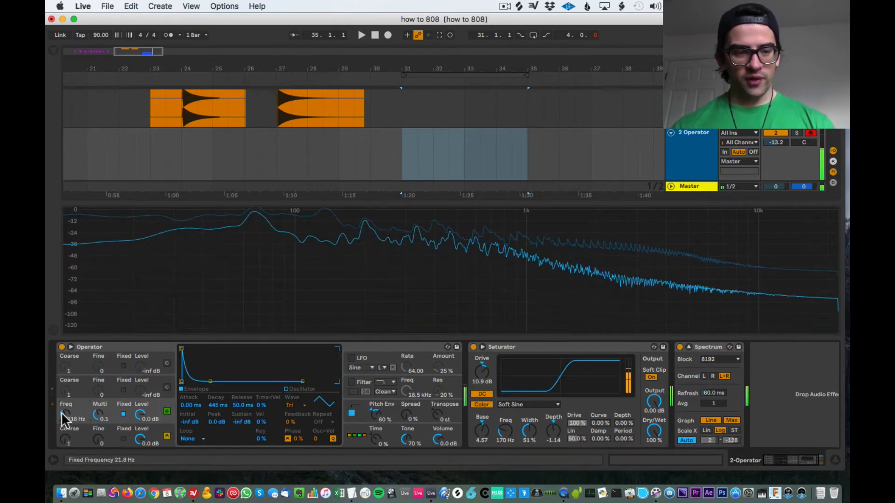
left_click_drag(65, 414, 66, 420)
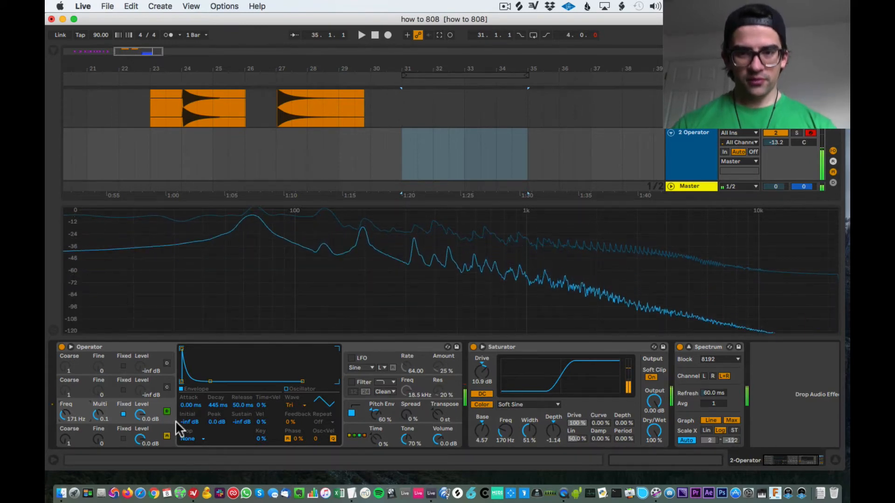
left_click(167, 411)
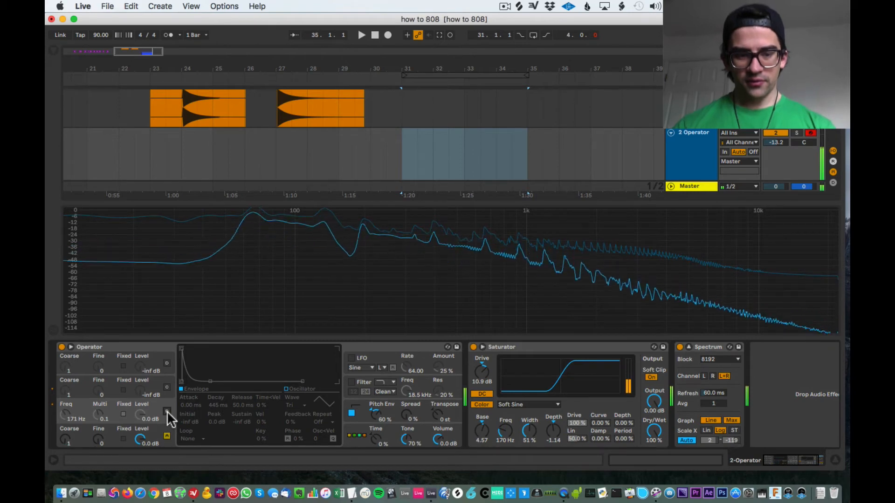
left_click(166, 411)
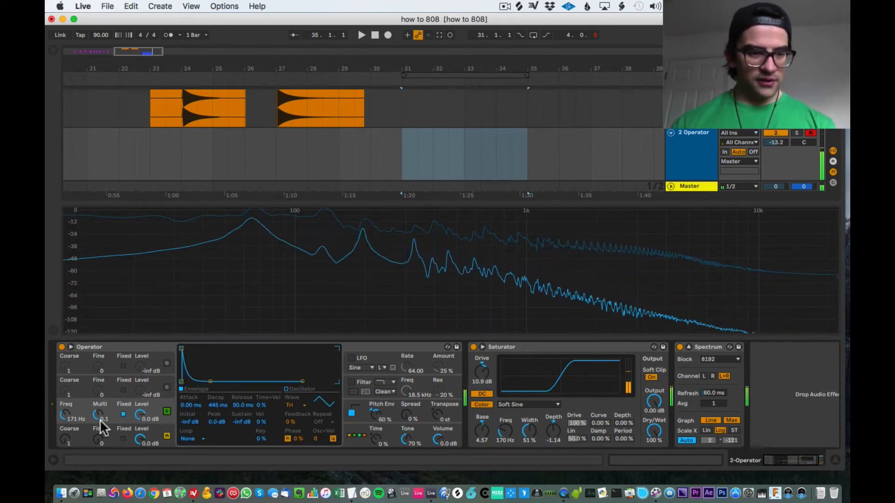
Step: Set oscillator B's multiplier to 1 and decay to 152 ms, and compare the sound without oscillator B and without oscillator A
mouse_move(101, 421)
left_mouse_down()
mouse_move(101, 436)
mouse_move(101, 421)
left_mouse_up()
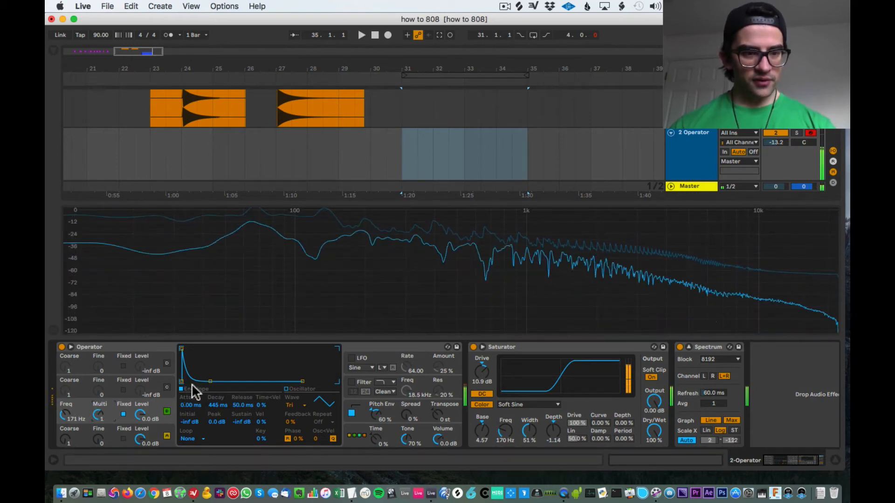
left_click_drag(210, 382, 205, 381)
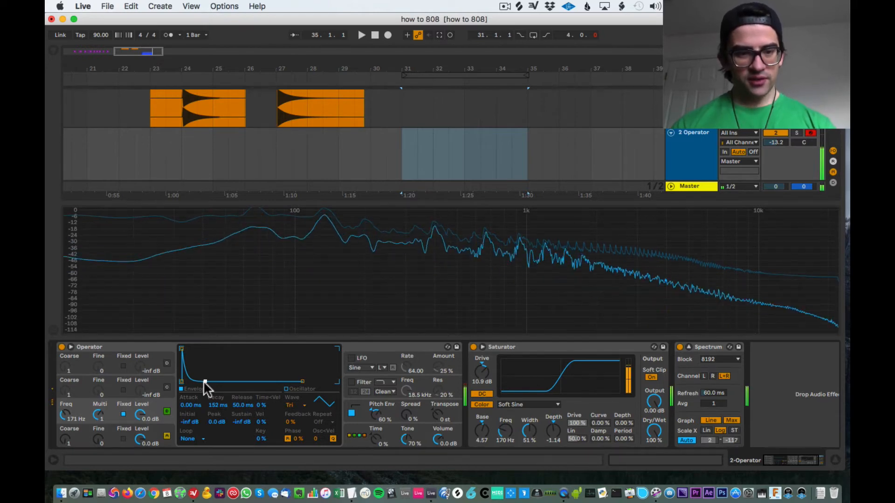
left_click(167, 411)
left_click(167, 411)
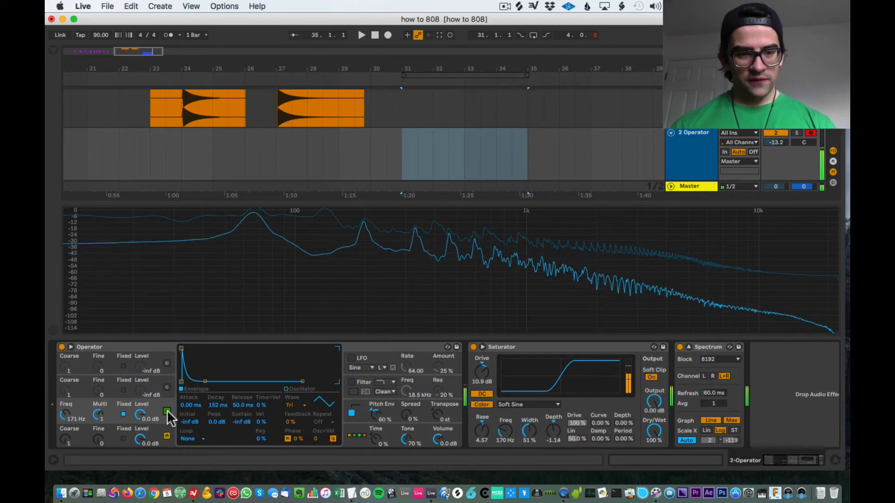
left_click(166, 435)
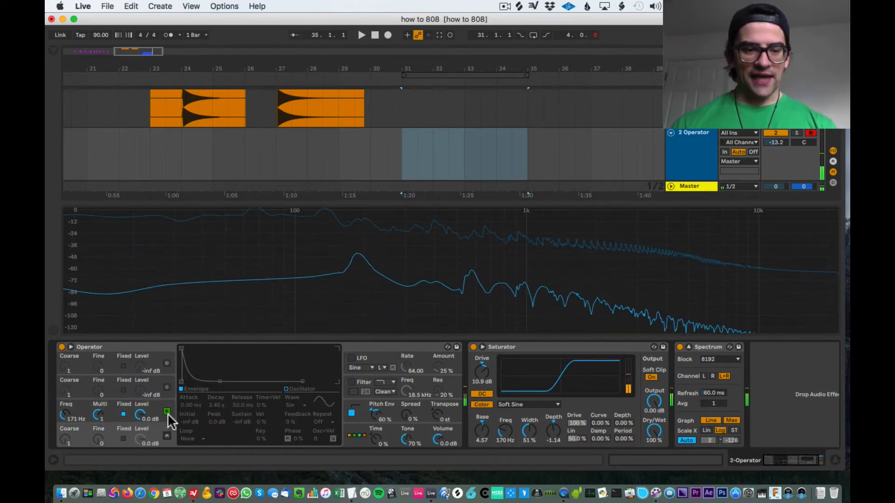
left_click(166, 436)
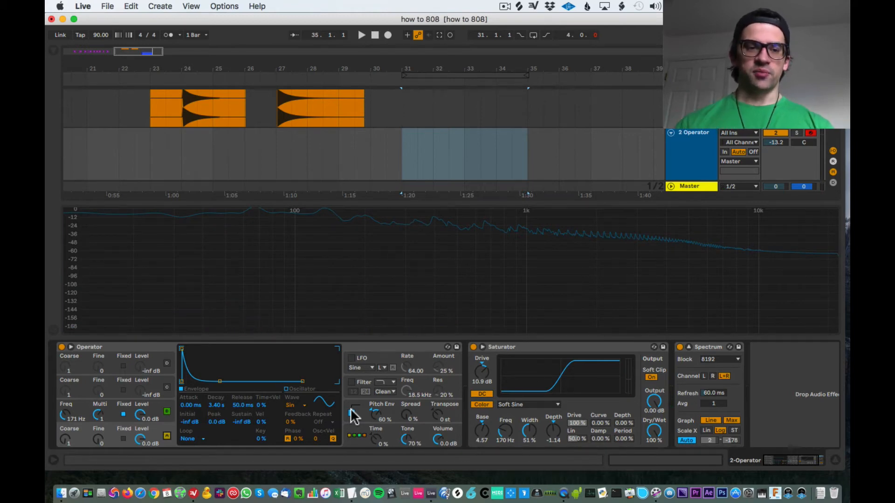
Step: Choose the algorithm that stacks all four oscillators in series and shorten oscillator B's decay to 17.6 ms
left_click(347, 445)
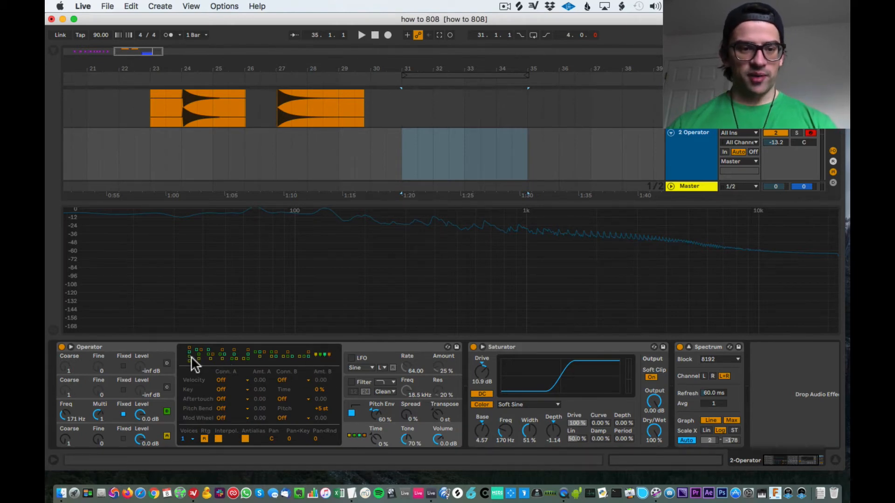
left_click(159, 410)
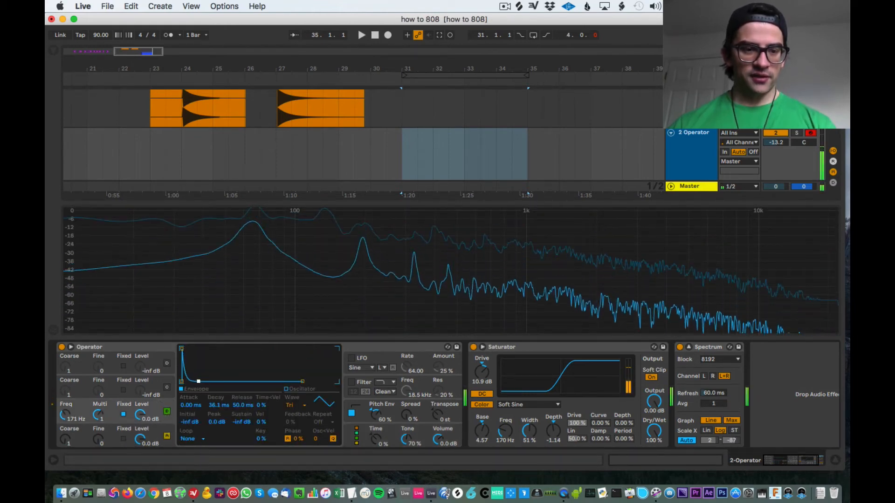
left_click_drag(198, 381, 193, 382)
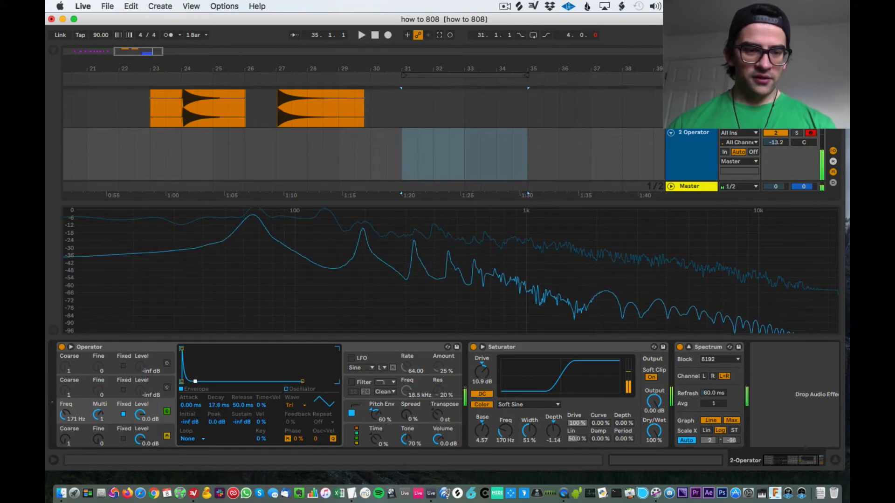
Step: Set oscillator B's fixed frequency to 120 Hz with a 0.1 multiplier and its level to 0.0 dB
left_click_drag(139, 414, 139, 421)
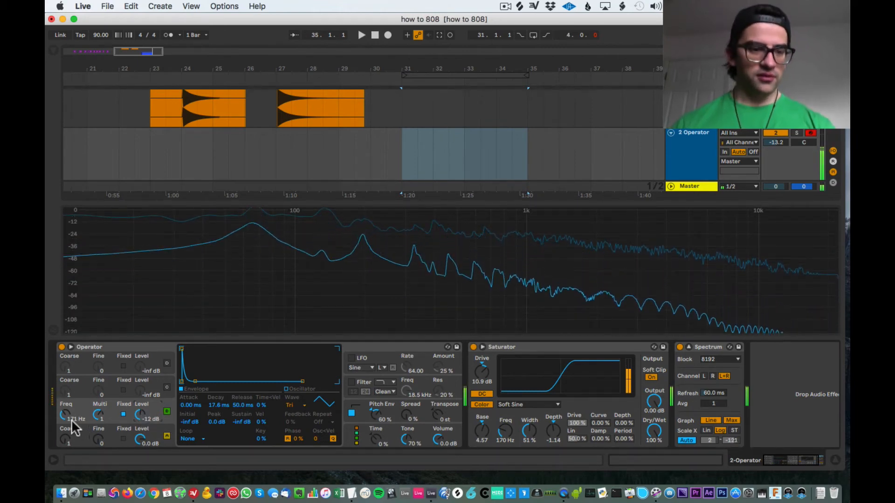
left_click_drag(66, 416, 140, 406)
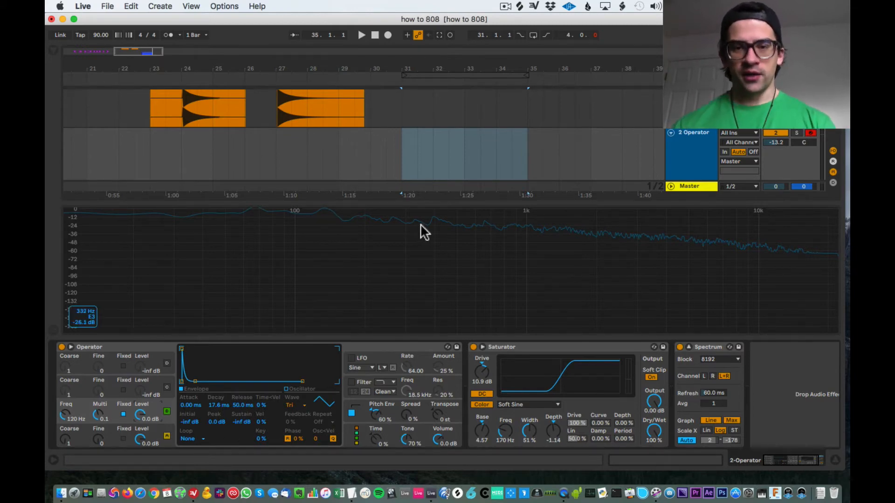
Step: Return the enlarged spectrum display to its compact size and look over the kick and drum clips in the arrangement
left_click_drag(423, 200, 465, 281)
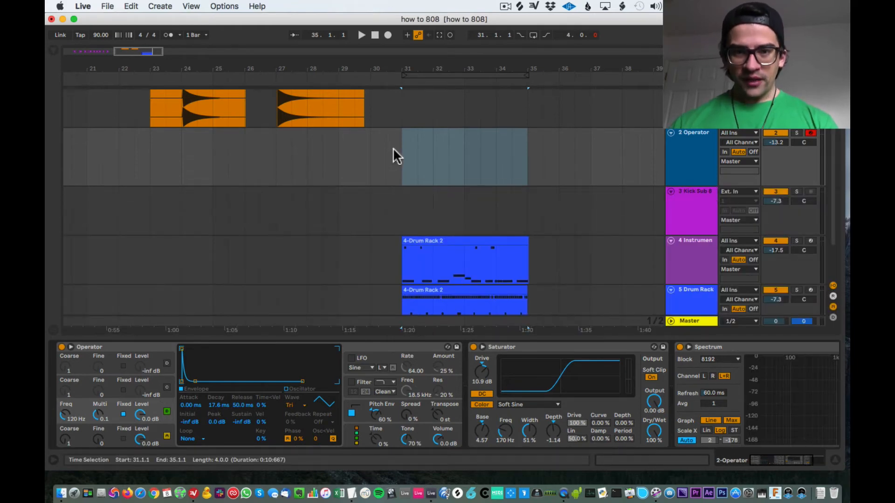
scroll(393, 148, "down", 3)
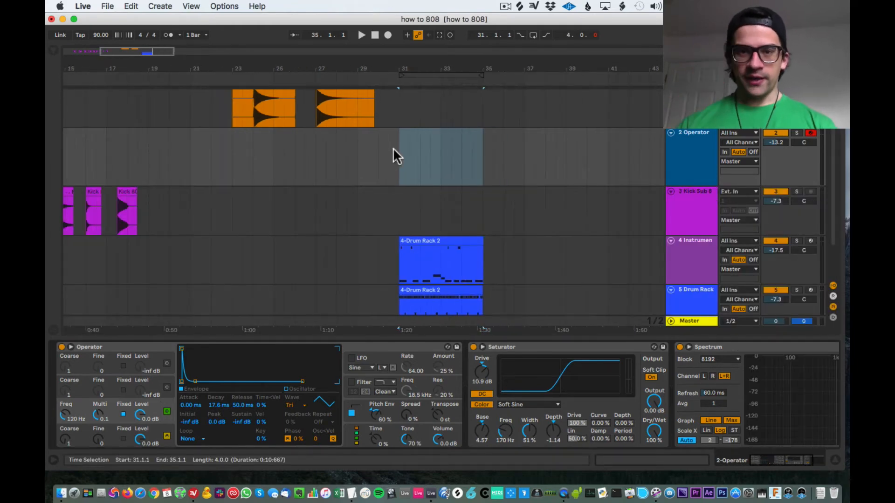
left_click(400, 156)
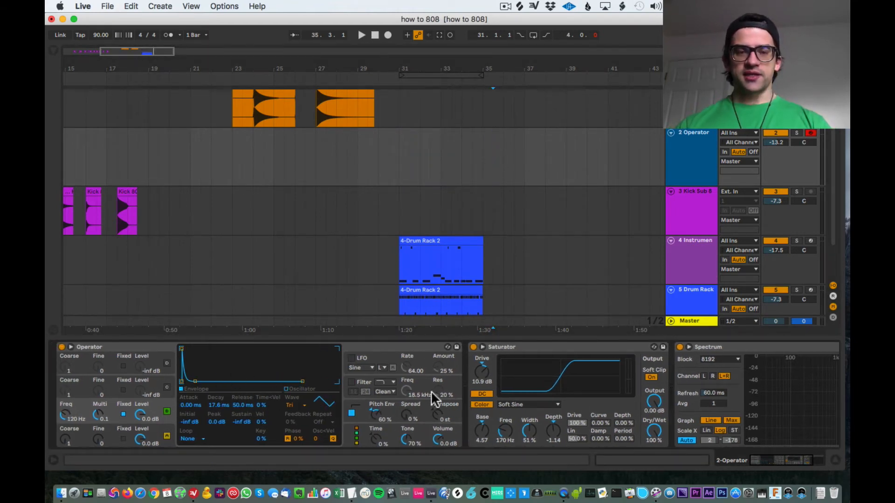
scroll(339, 400, "right", 5)
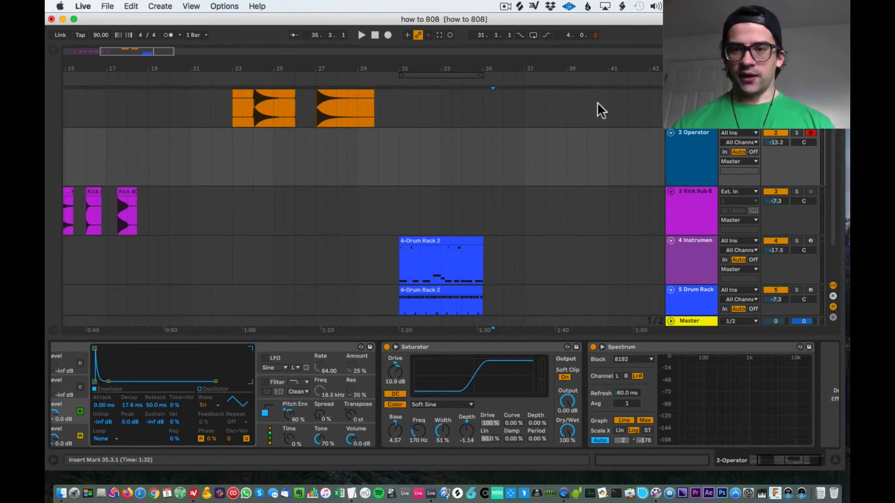
left_click(393, 159)
scroll(409, 302, "left", 10)
scroll(322, 424, "left", 3)
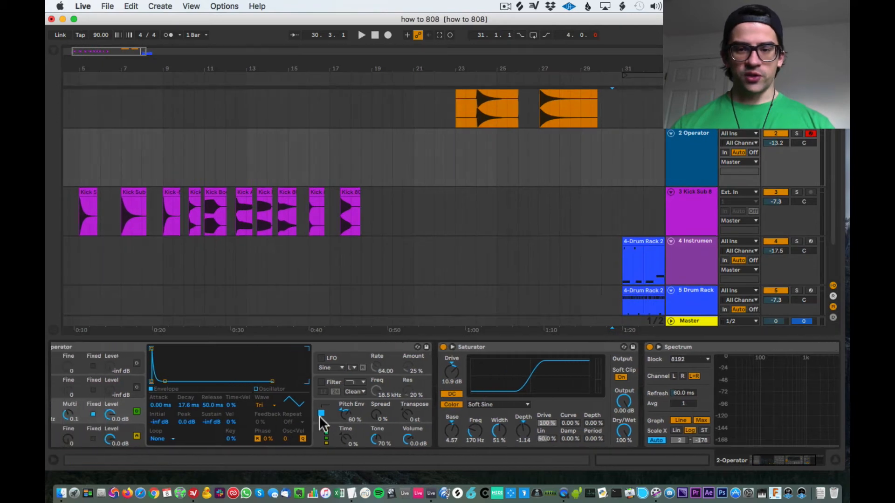
scroll(106, 380, "left", 2)
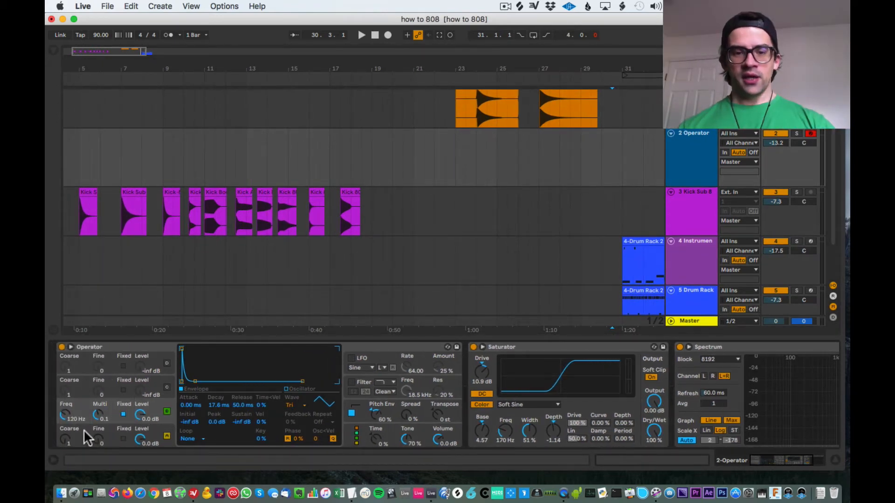
scroll(466, 219, "right", 10)
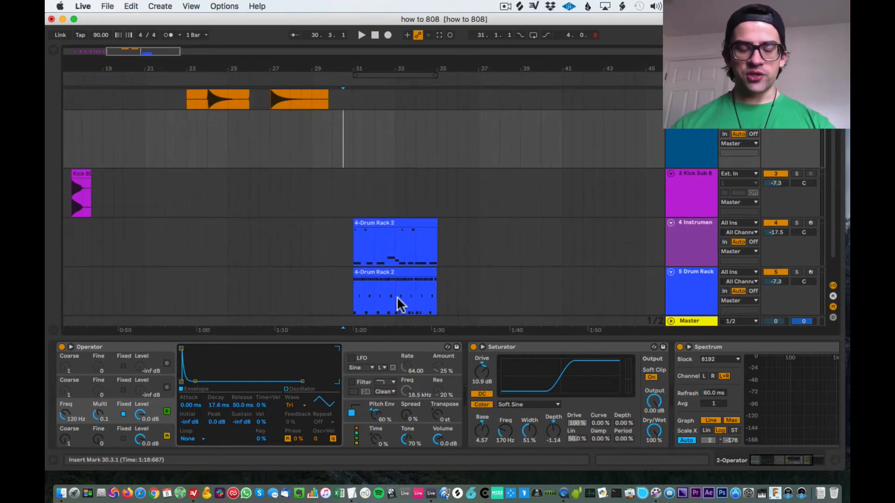
scroll(396, 298, "left", 6)
scroll(467, 225, "up", 3)
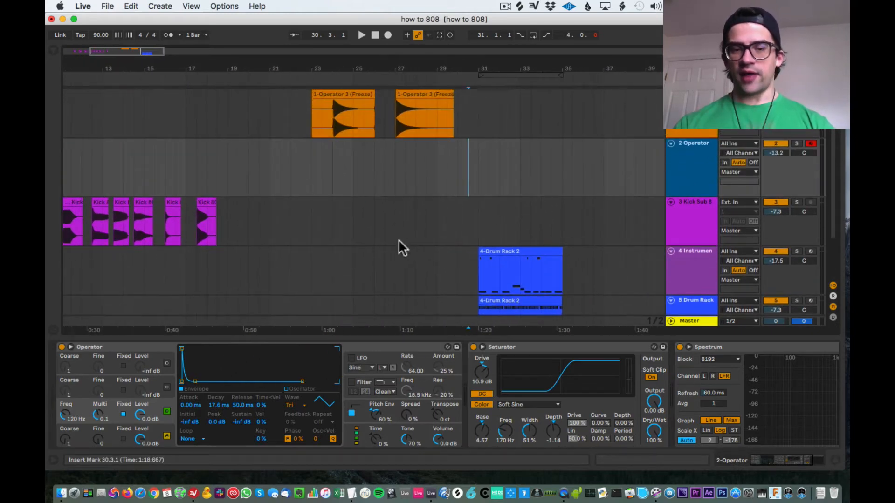
scroll(399, 239, "right", 6)
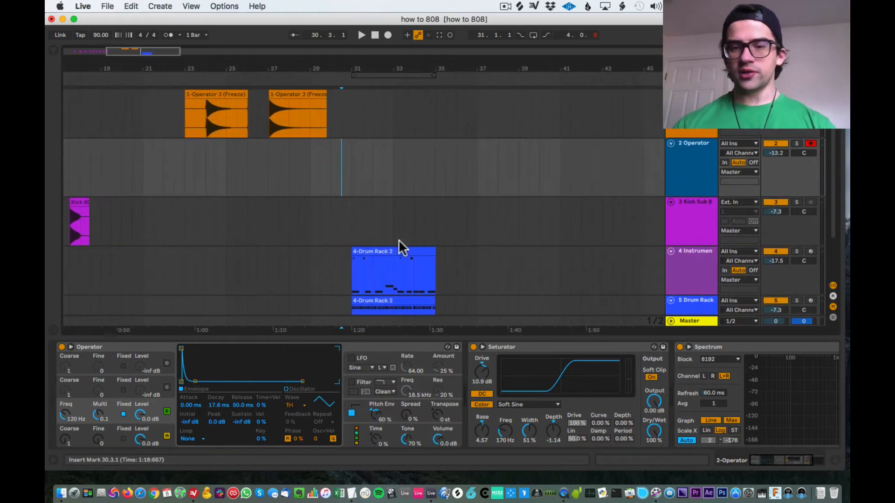
Step: Place the insert marker at bar 31 on the Operator track and delete its Spectrum device
left_click(340, 168)
left_click(708, 346)
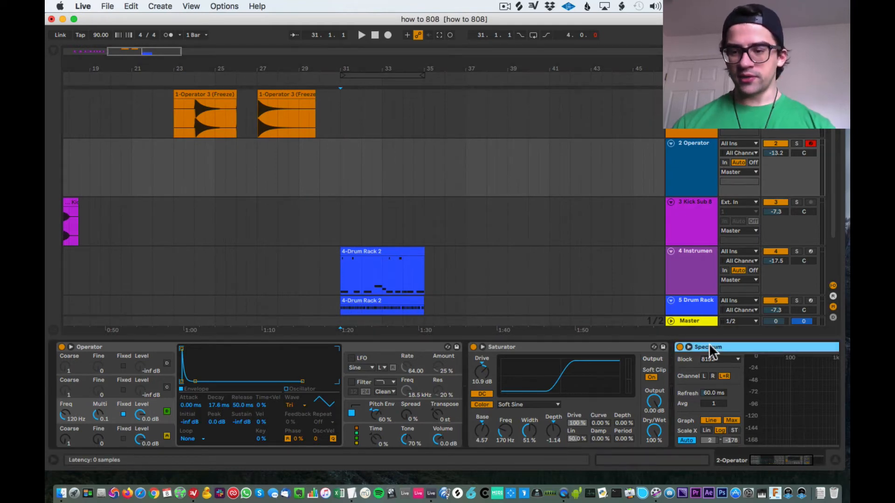
key("Delete")
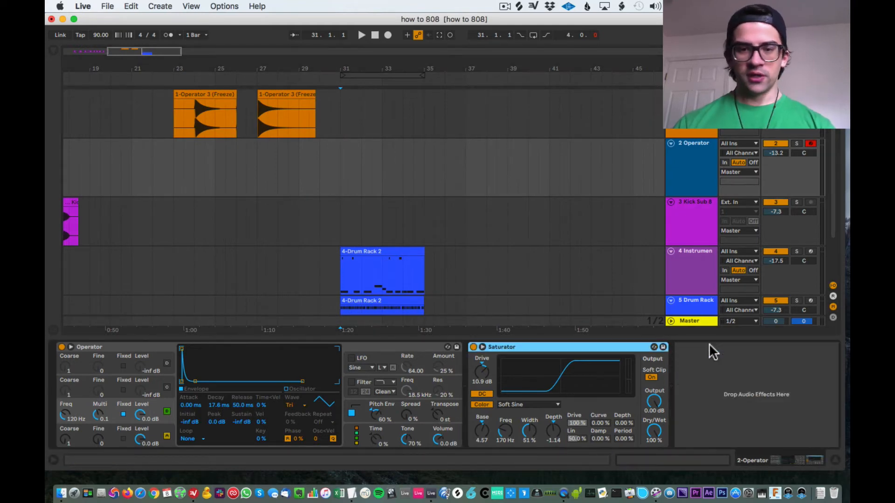
Step: Bypass the Saturator and turn off oscillator B to hear oscillator A alone
left_click(473, 347)
left_click(367, 158)
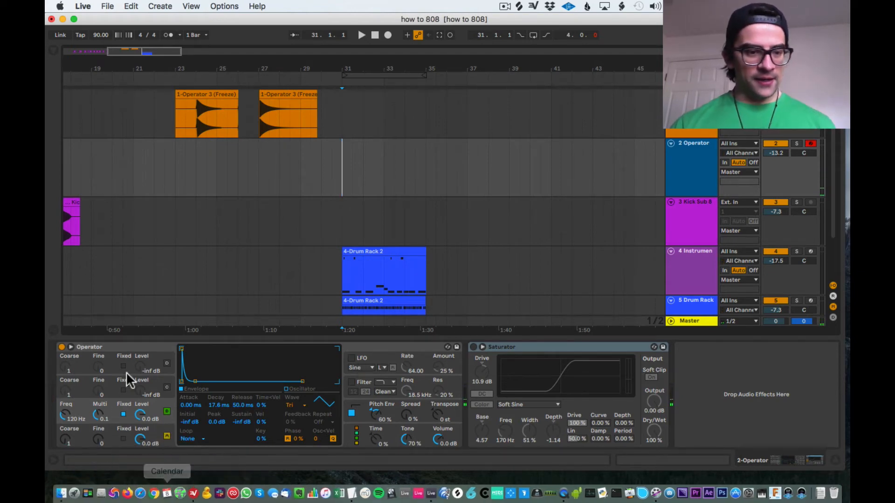
left_click(167, 411)
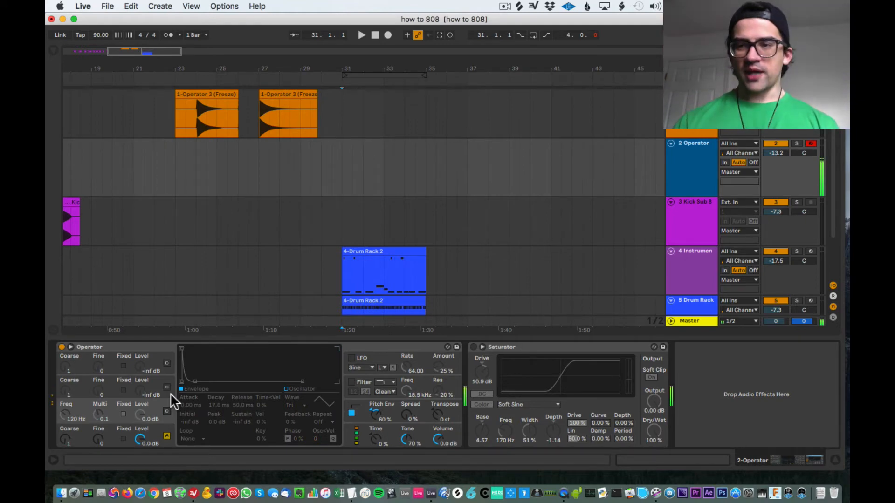
left_click(341, 186)
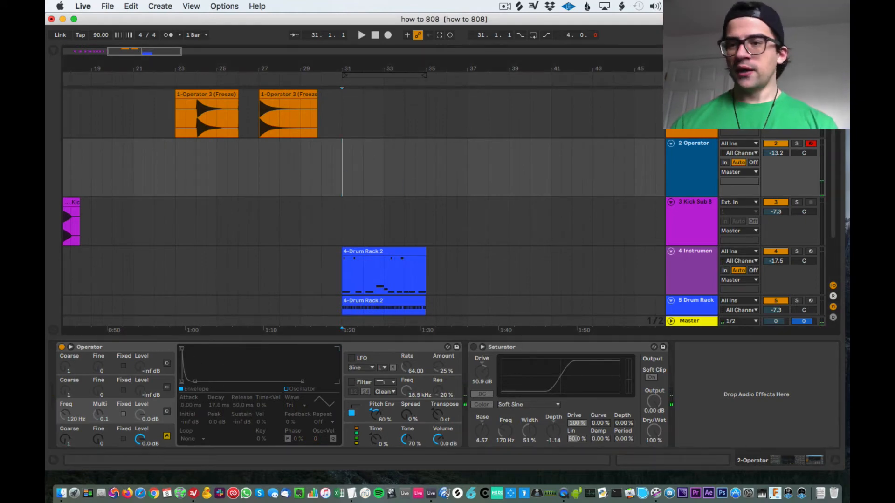
left_click(387, 35)
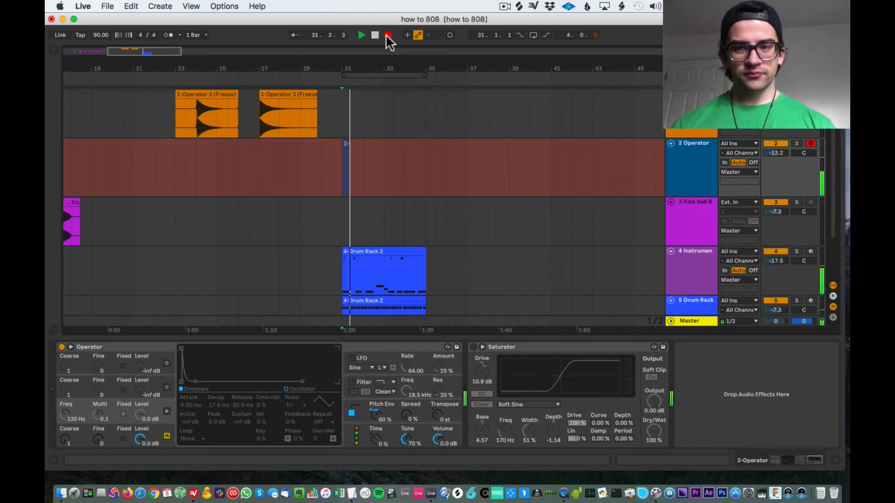
key("space")
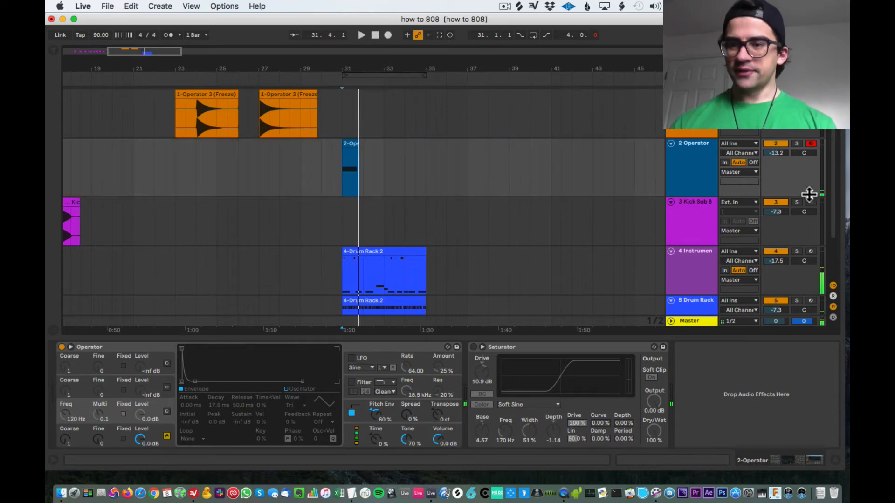
Step: Solo the Operator track and delete the short recorded clip at bar 31
left_click(797, 144)
left_click(347, 141)
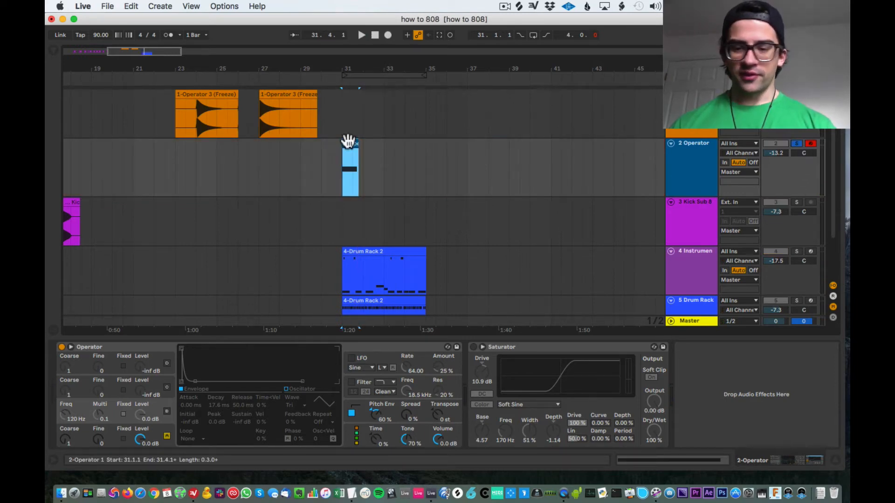
key("Delete")
Step: Record a MIDI take on the Operator track from bar 37 to about bar 45
left_click(467, 155)
left_click(387, 35)
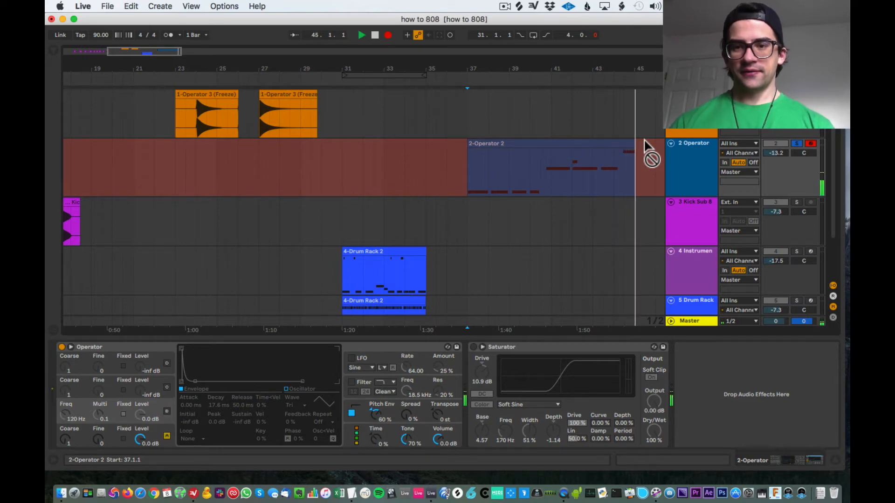
key("space")
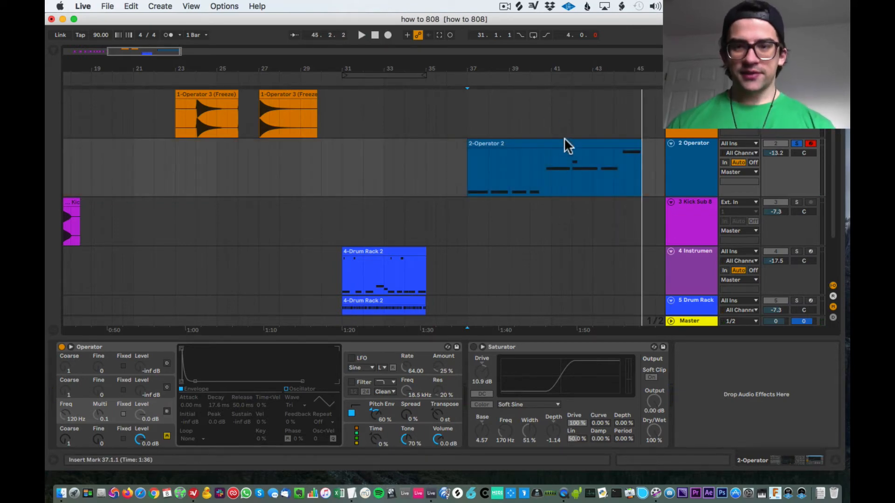
Step: Delete the stray short A1 note near bar 6 of the new Operator clip and return to the device view
double_click(564, 142)
left_click_drag(578, 387, 597, 390)
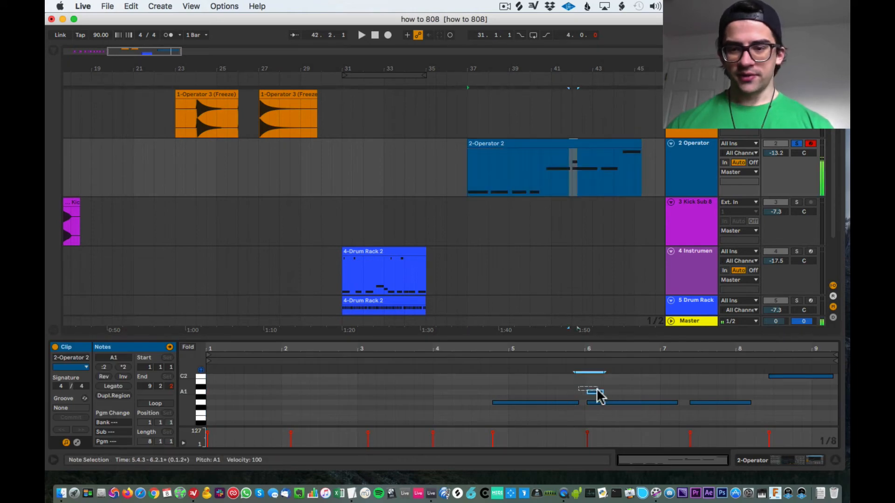
key("Delete")
key("shift+Tab")
scroll(454, 177, "right", 4)
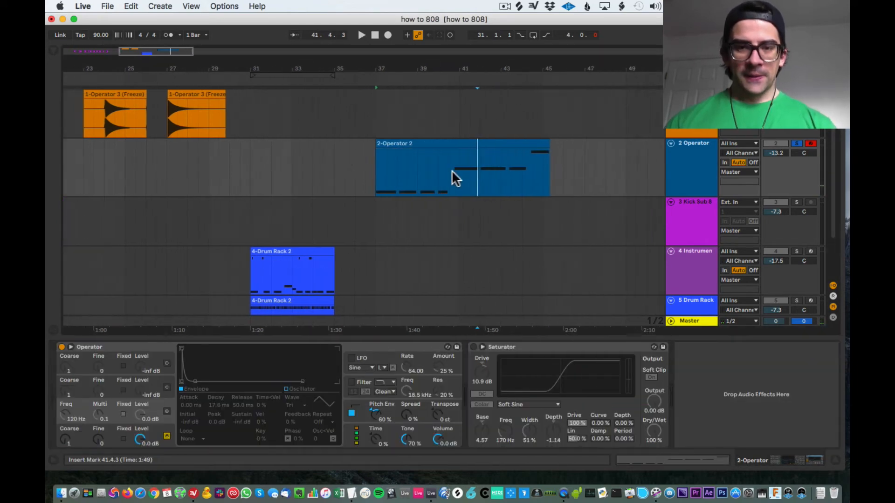
Step: Show oscillator A's settings and record a second take of longer notes on the Operator track from bar 47 to about bar 57
left_click(433, 144)
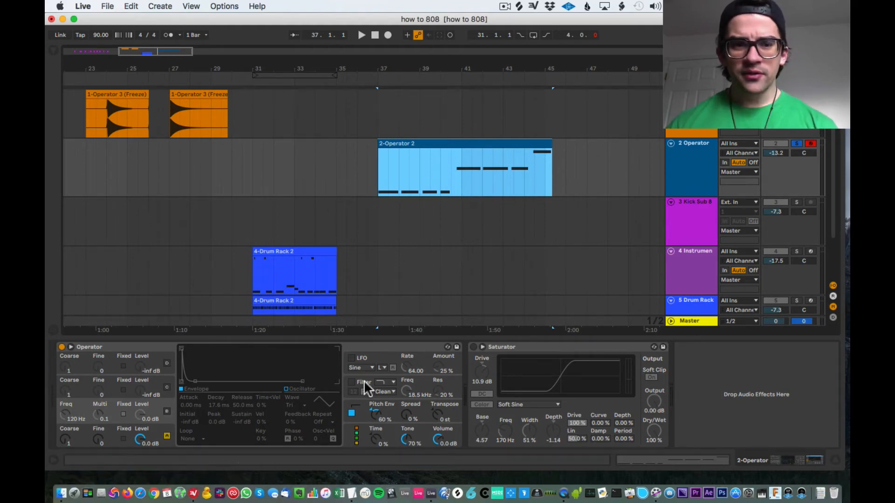
left_click(565, 181)
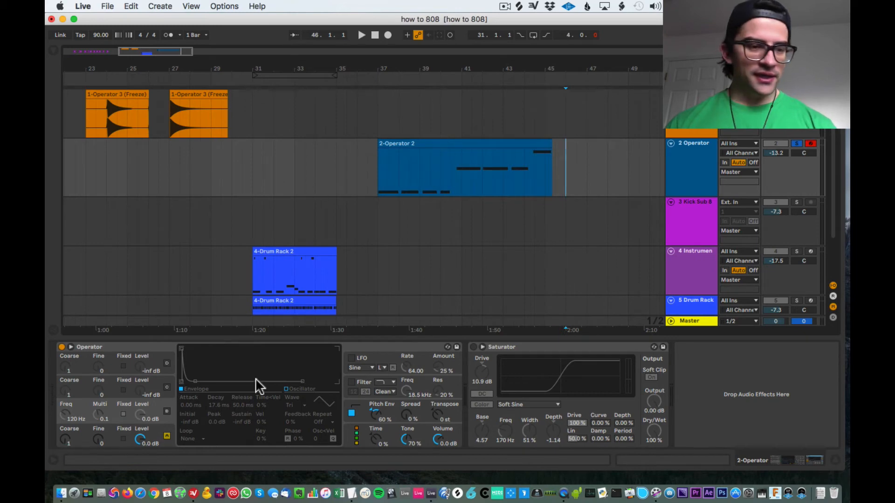
left_click(109, 440)
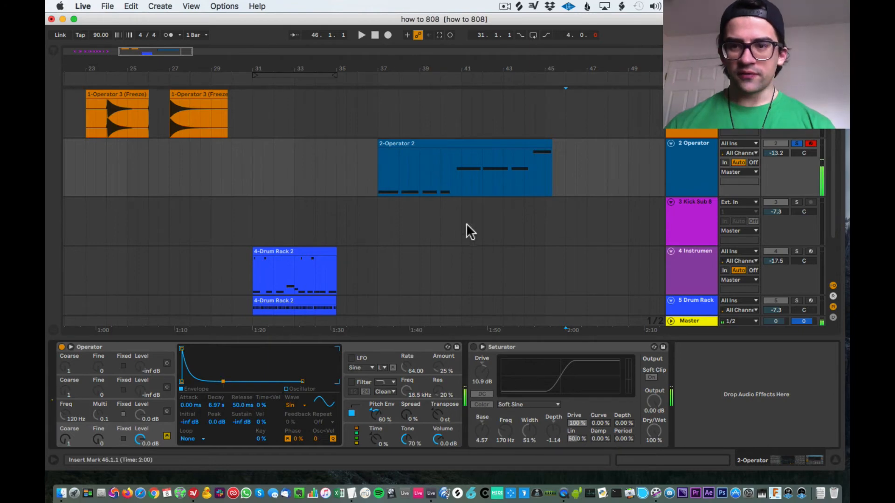
left_click(587, 182)
left_click(387, 36)
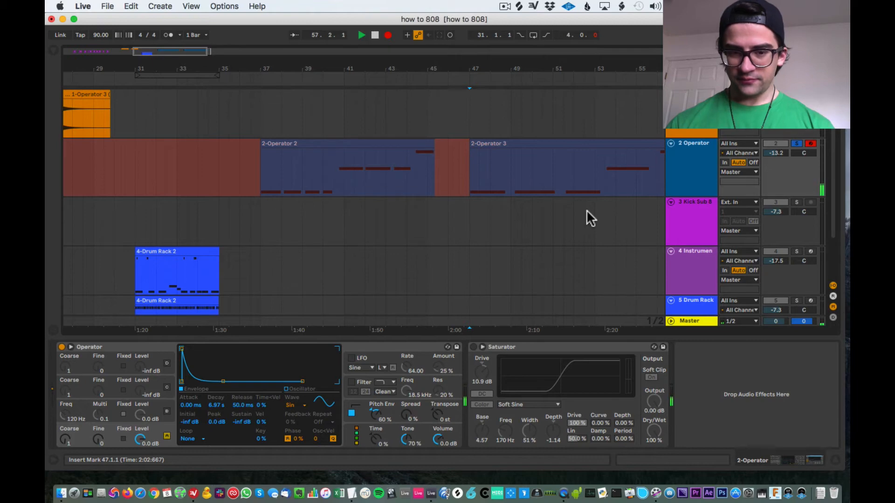
key("space")
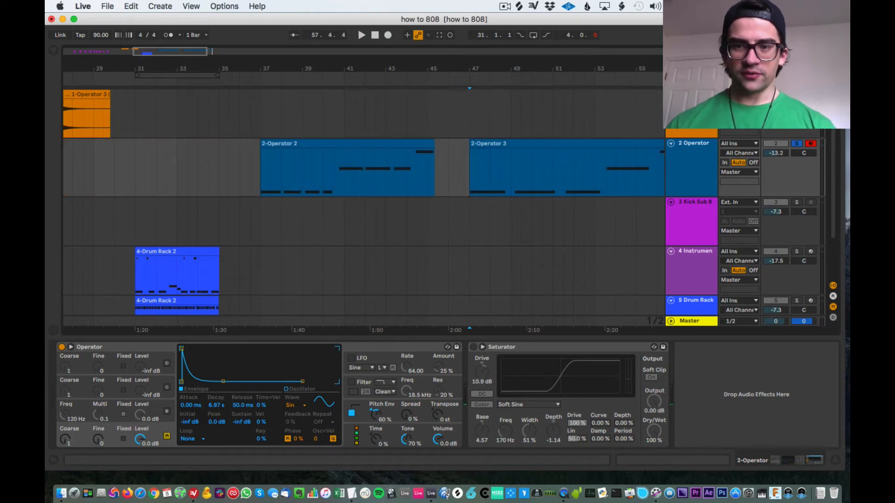
Step: Freeze and flatten the Operator track into audio and compare the waveforms of its two clips
right_click(699, 153)
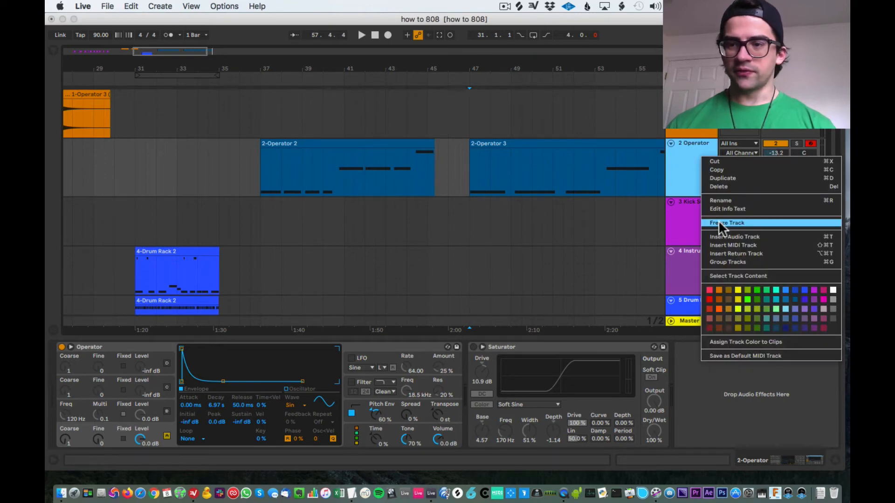
left_click(717, 221)
right_click(690, 163)
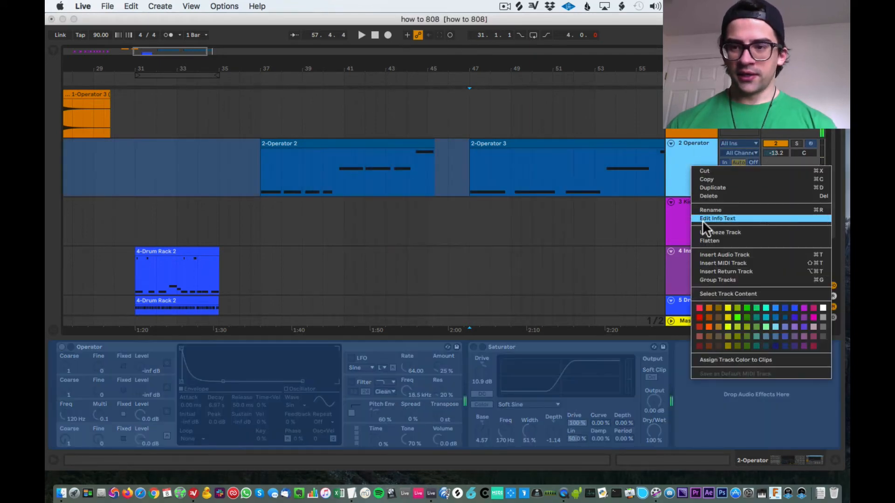
left_click(706, 238)
scroll(497, 189, "right", 4)
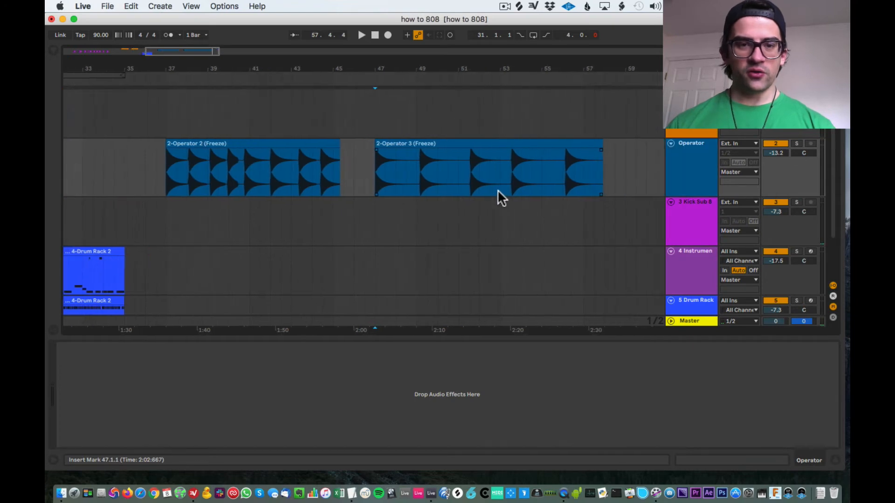
scroll(243, 177, "up", 8)
scroll(247, 181, "down", 10)
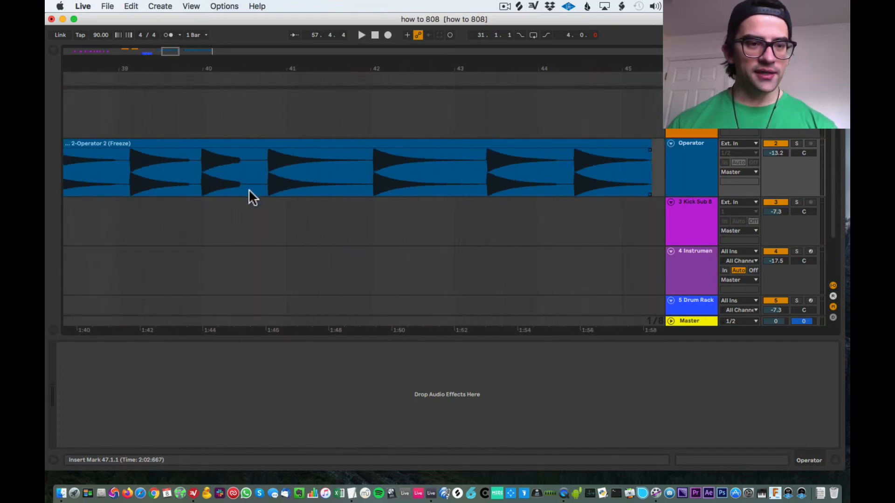
scroll(434, 183, "right", 2)
scroll(458, 186, "right", 6)
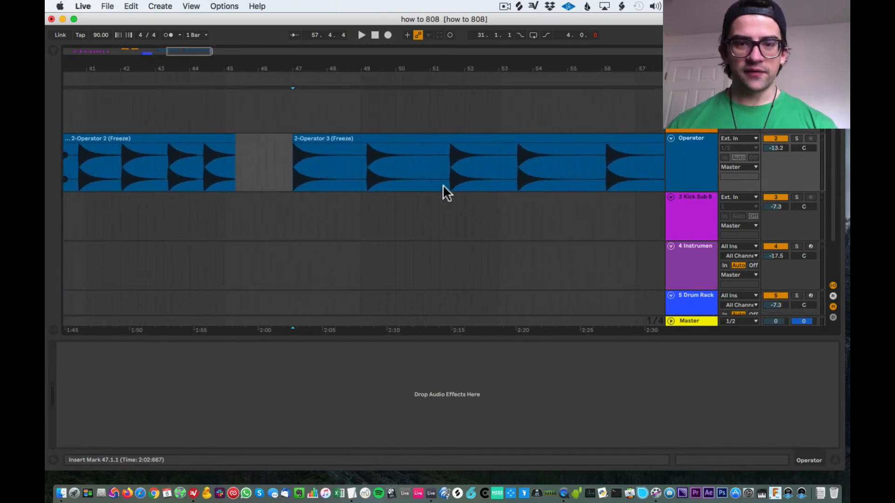
scroll(424, 181, "down", 6)
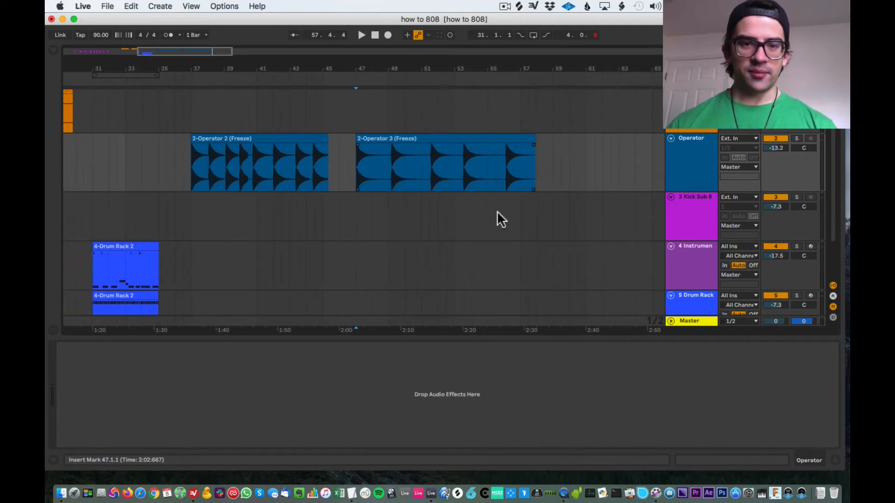
Step: Insert an audio track below Operator and list the instruments in the browser with the search cleared and Operator's presets collapsed
key("super+t")
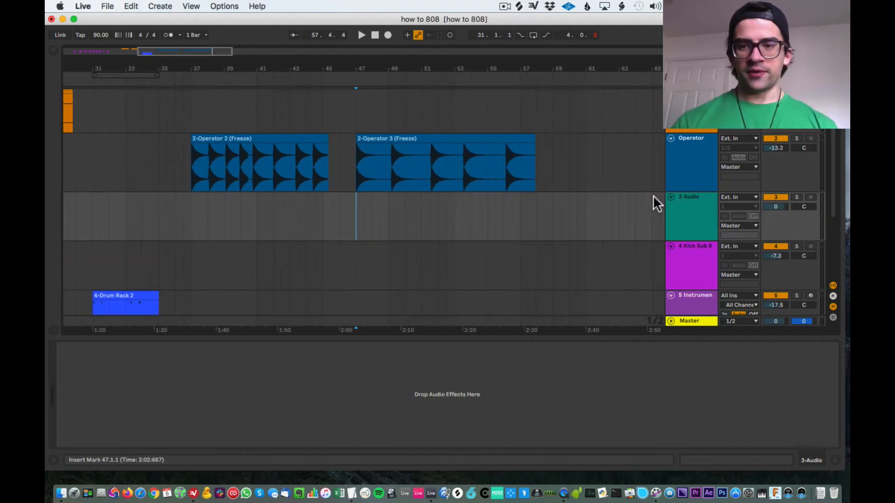
left_click(53, 50)
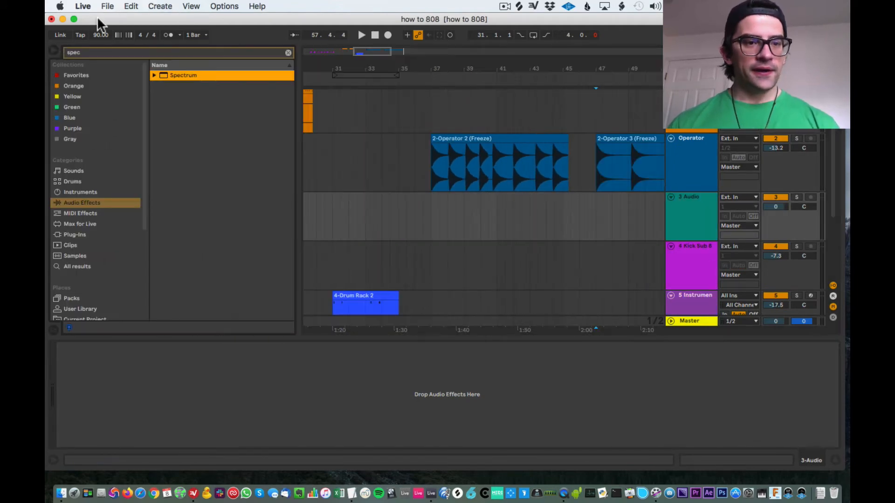
left_click(287, 52)
left_click(93, 192)
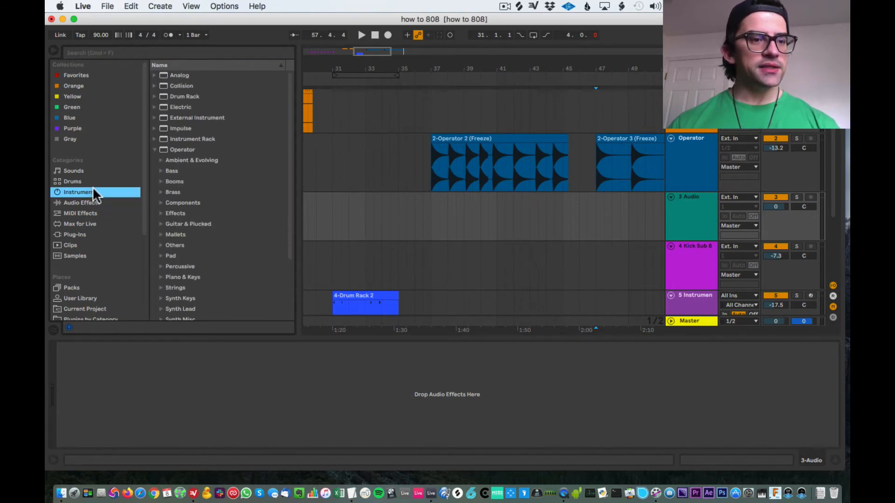
left_click(154, 150)
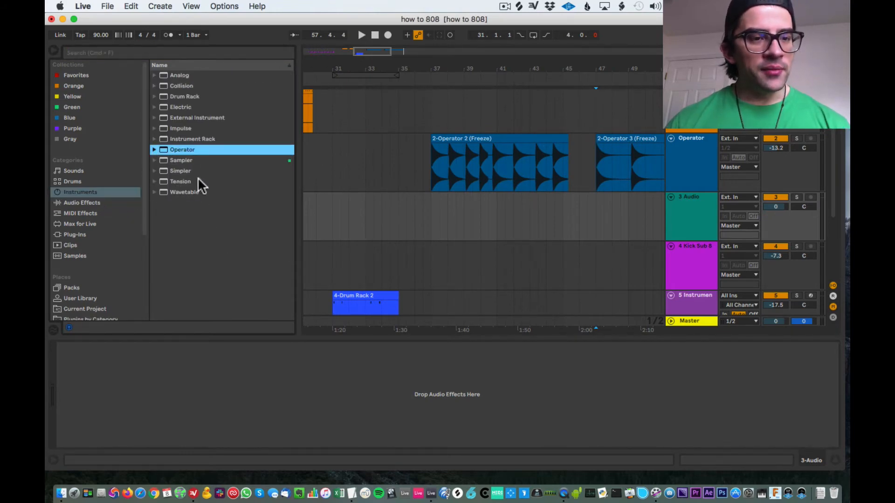
Step: Try to load Simpler onto the new audio track and delete that track
left_click_drag(158, 172, 684, 219)
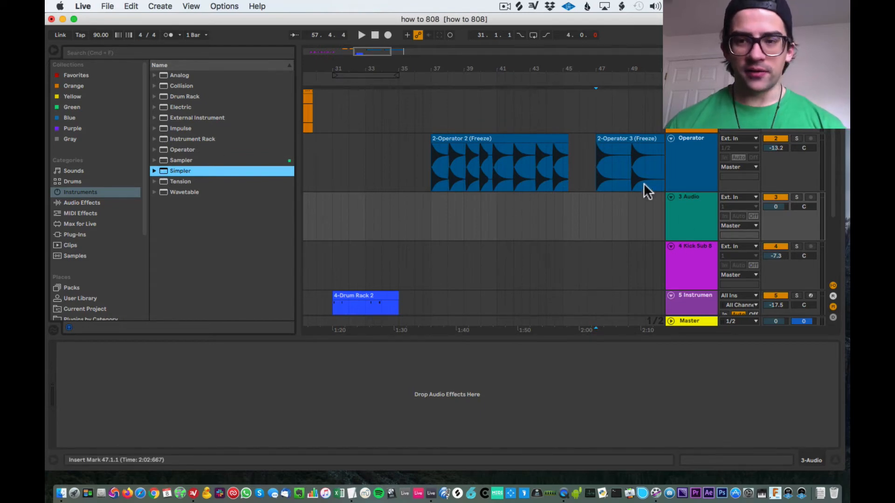
left_click(697, 206)
key("Delete")
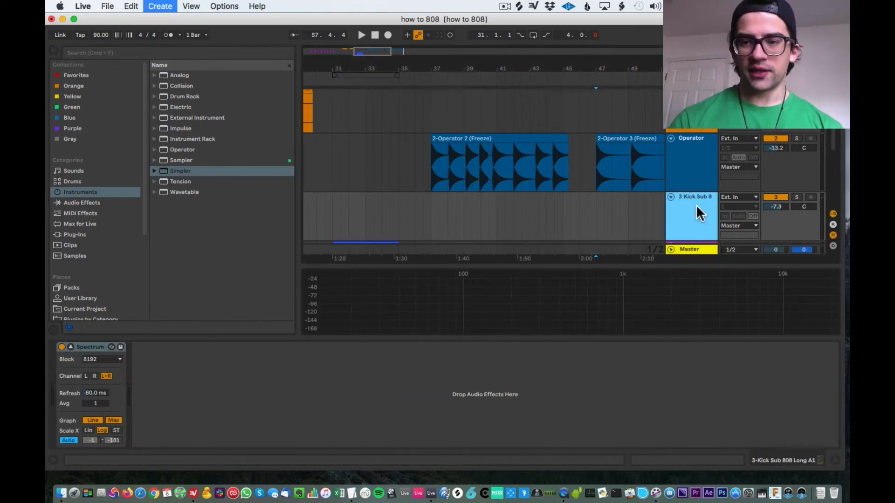
Step: Insert a MIDI track with Simpler on it and move it directly below the Operator track
key("super+shift+t")
left_click_drag(158, 172, 675, 211)
scroll(624, 210, "right", 5)
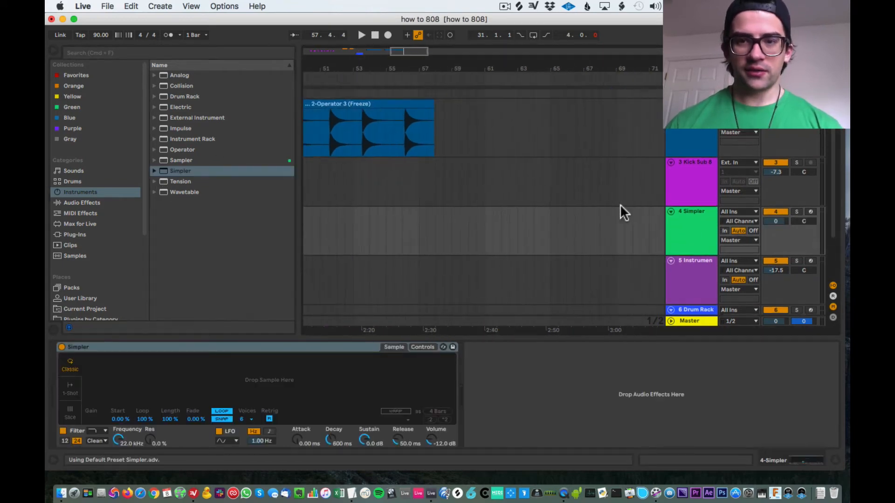
scroll(623, 203, "left", 4)
scroll(620, 196, "up", 1)
left_click(693, 182)
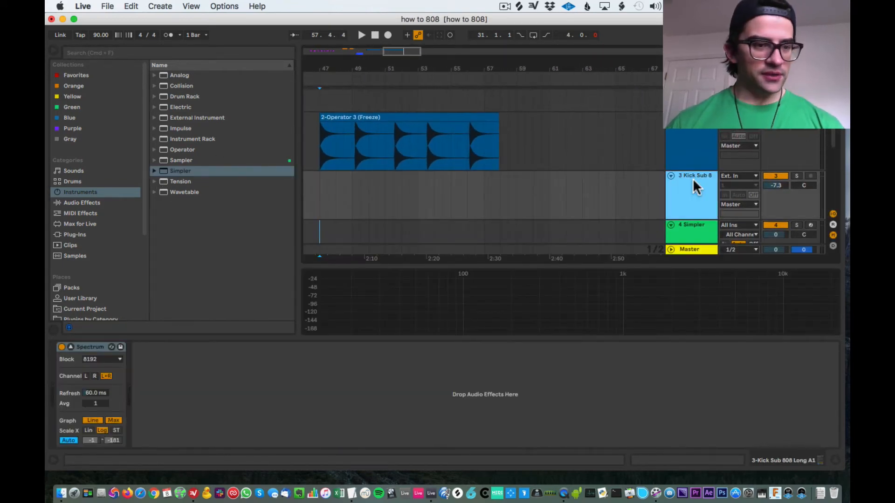
left_click_drag(699, 231, 688, 169)
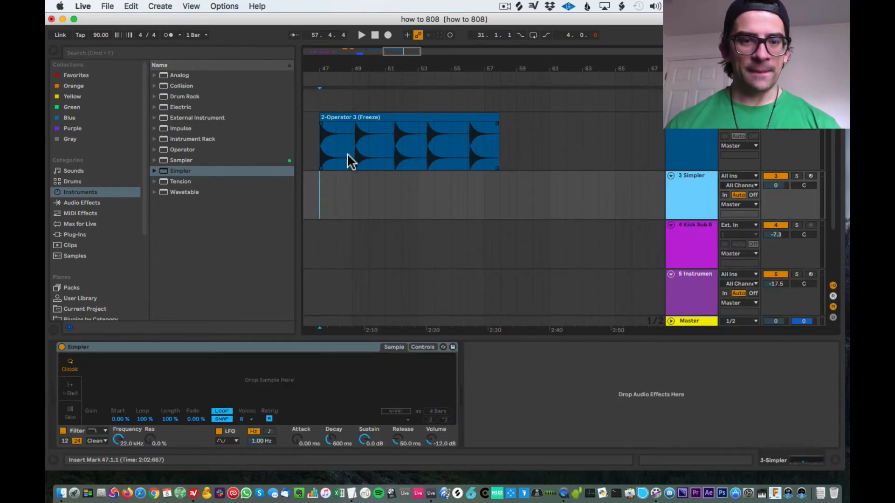
Step: Split the second Operator audio clip at 49.1.3, just before its second kick hit
scroll(350, 161, "up", 5)
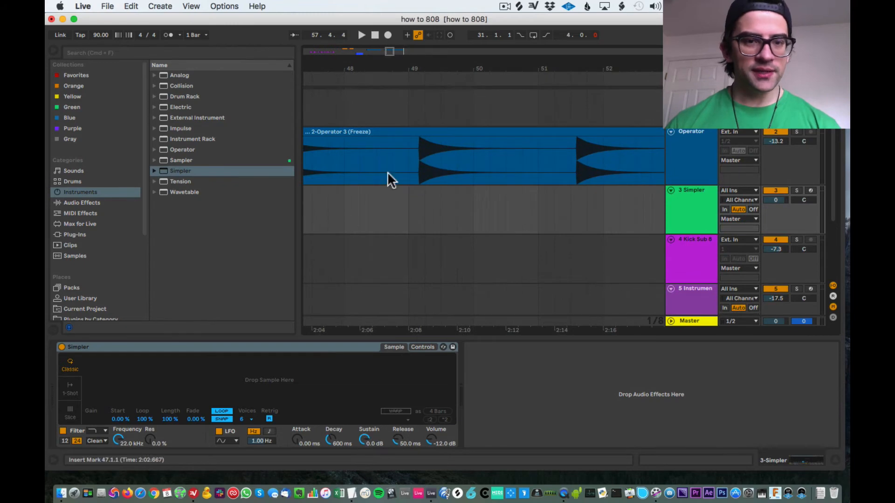
scroll(419, 168, "left", 5)
left_click(487, 162)
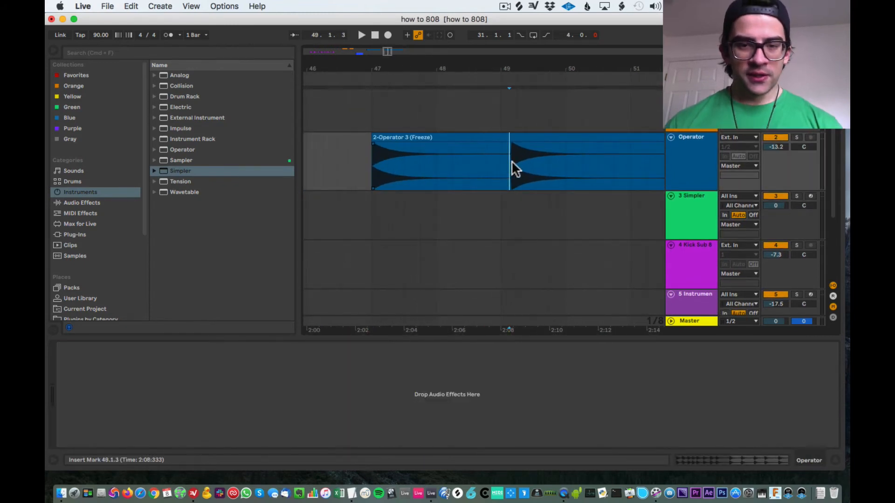
key("super+e")
Step: Load the split-off first kick hit into Simpler and crop the sample to that active region
left_click(692, 217)
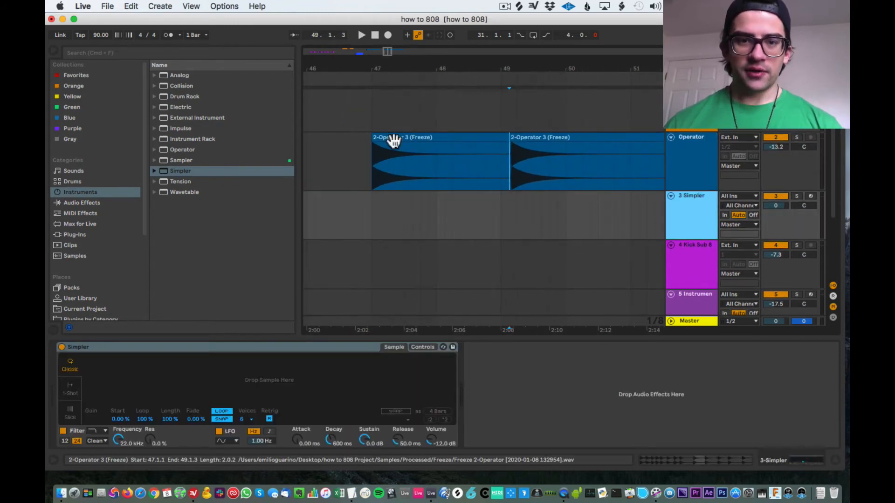
left_click_drag(393, 136, 317, 240)
left_click_drag(191, 377, 194, 379)
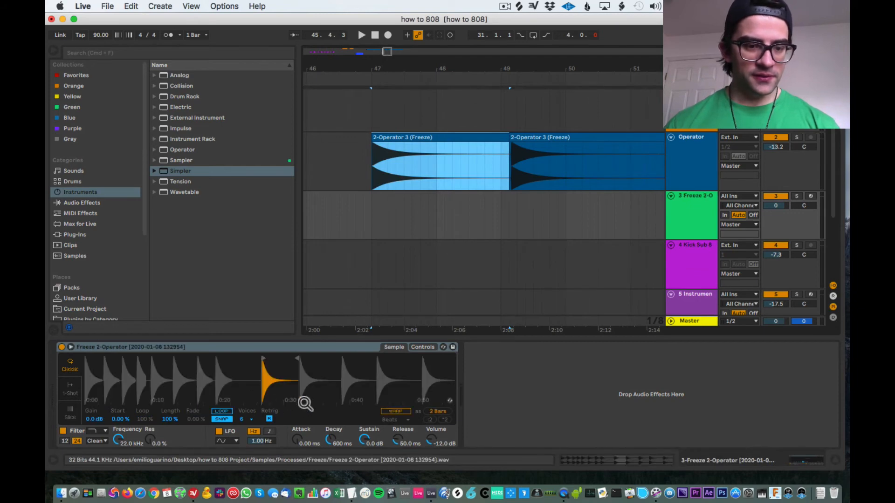
right_click(284, 379)
left_click(298, 424)
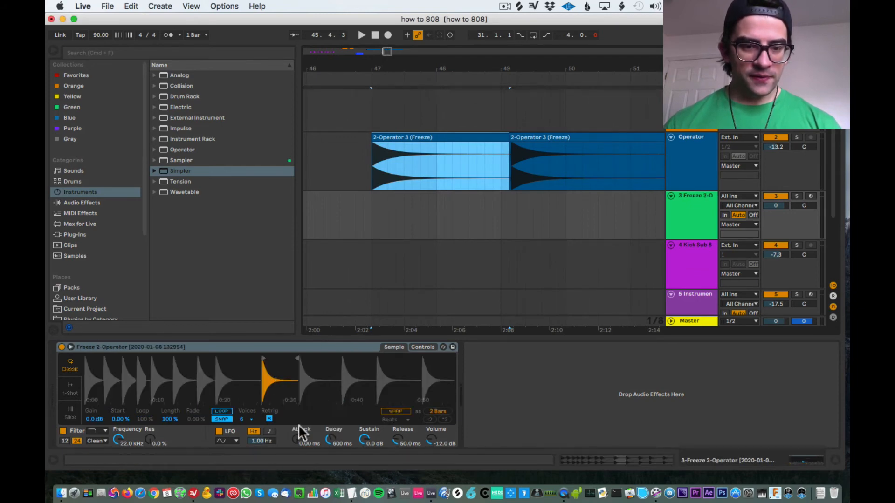
Step: Arm the Simpler track and audition the cropped 808 kick sample
left_click(812, 196)
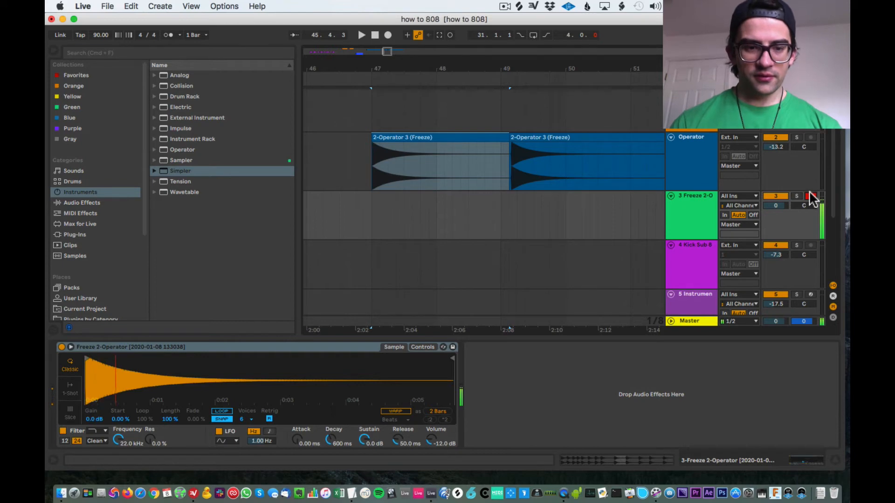
key("space")
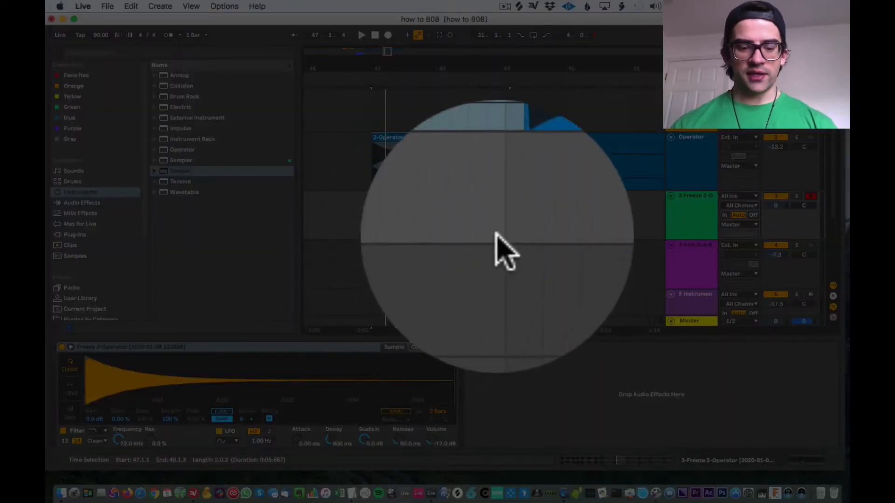
Step: Limit the 808 kick Simpler to 1 voice so overlapping notes cut each other off
scroll(487, 229, "down", 2)
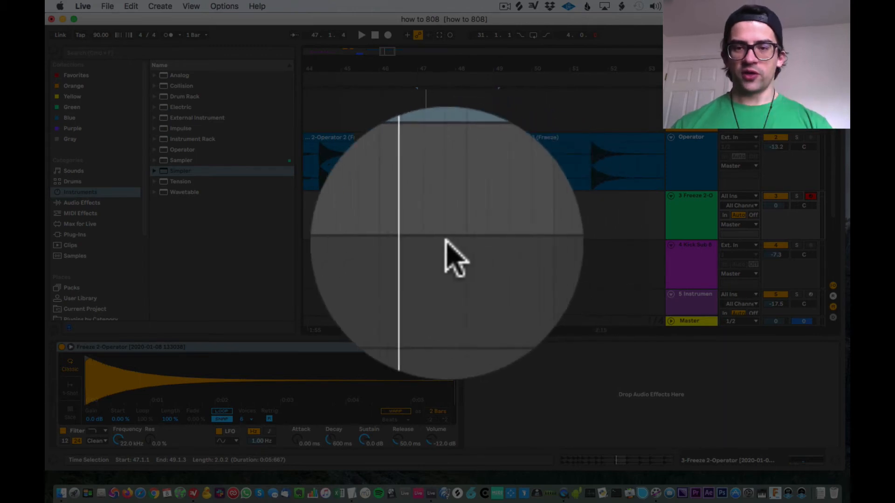
scroll(445, 263, "down", 2)
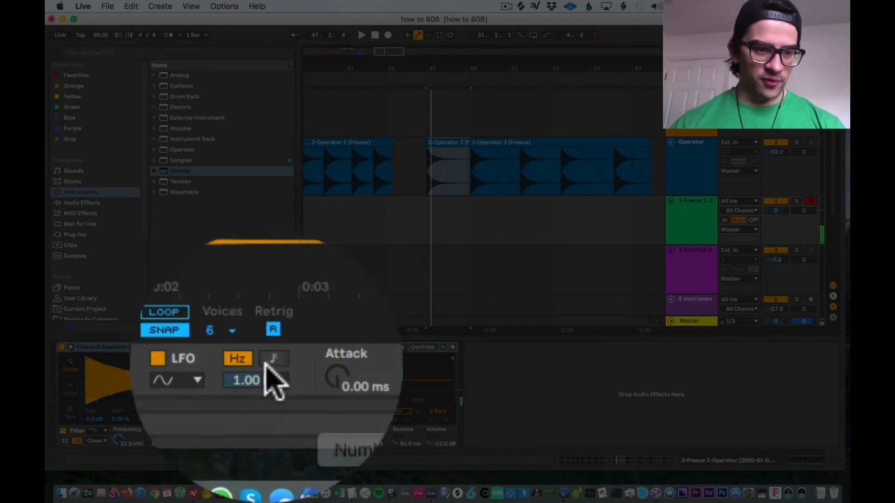
left_click(254, 365)
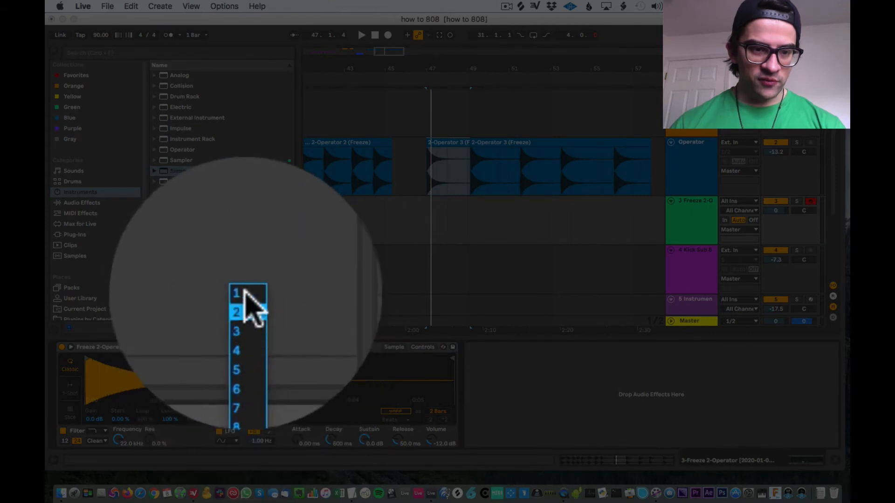
left_click(245, 293)
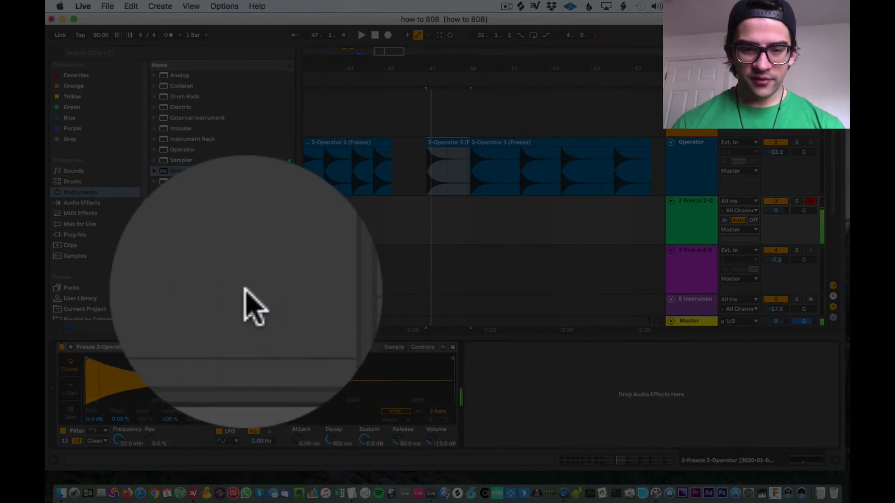
Step: Enable Simpler's pitch envelope with an amount of +12 st and a decay of 579 ms
left_click(422, 347)
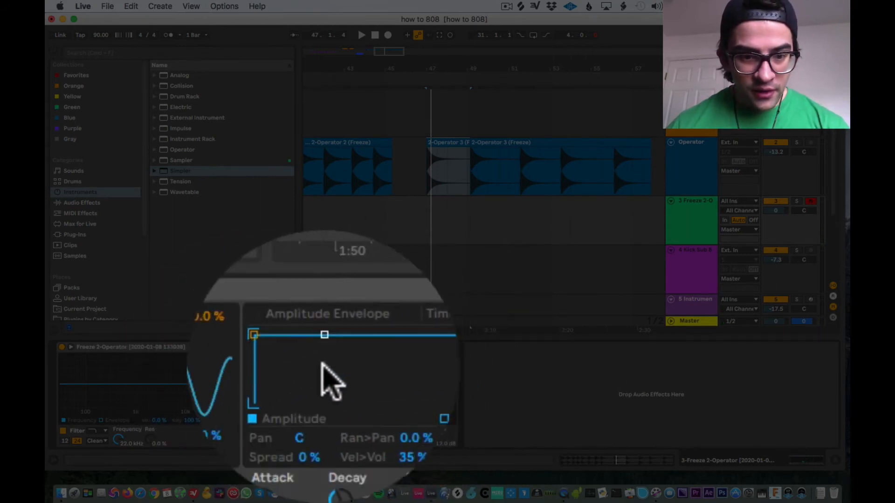
left_click(375, 359)
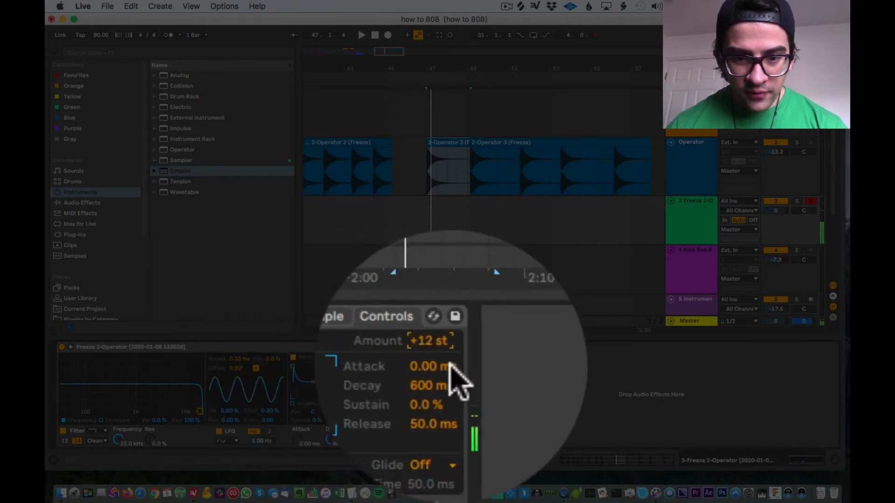
left_click_drag(449, 373, 450, 368)
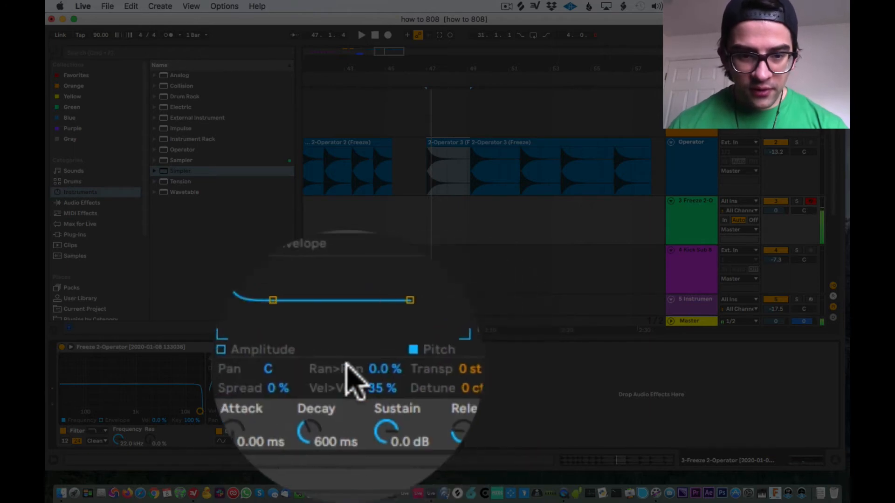
left_click_drag(446, 369, 445, 373)
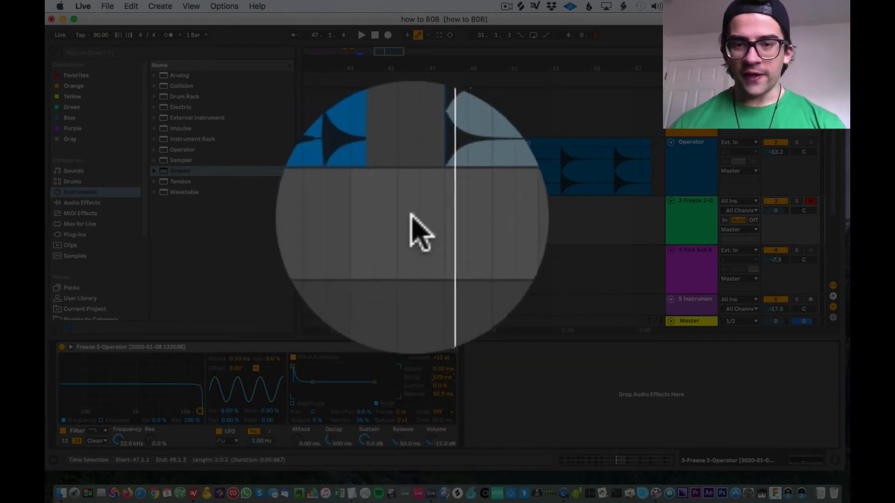
Step: Set Simpler's glide mode to Glide with a glide time of 102 ms
left_click(394, 347)
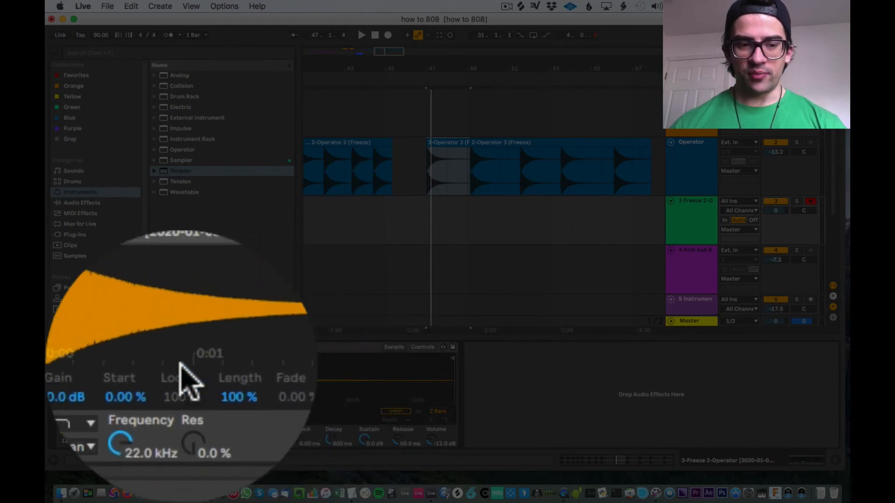
left_click(422, 347)
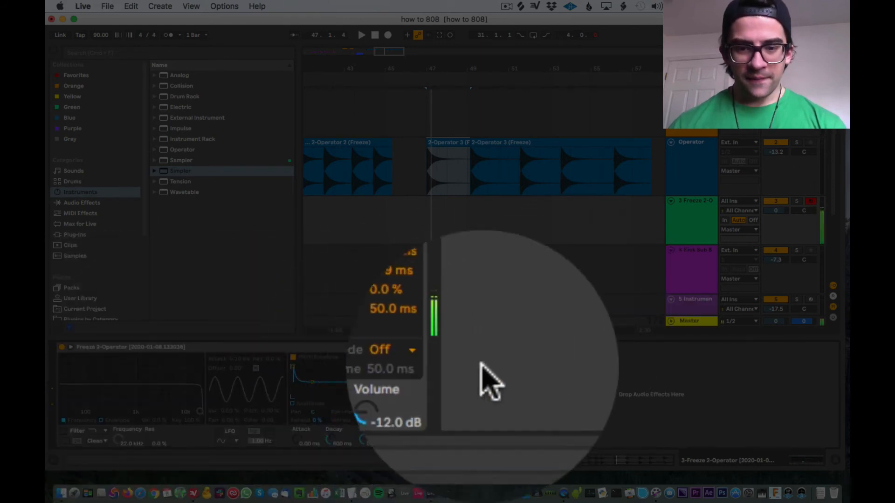
left_click(443, 365)
left_click(453, 372)
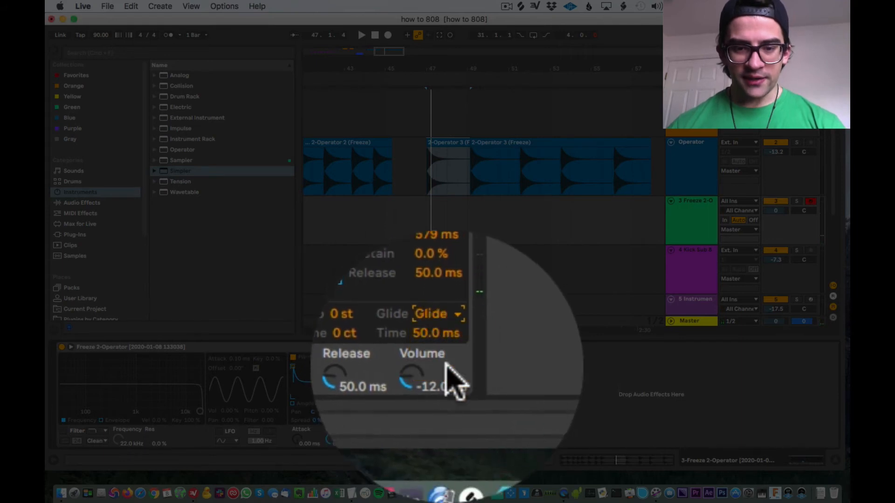
left_click_drag(437, 382, 437, 369)
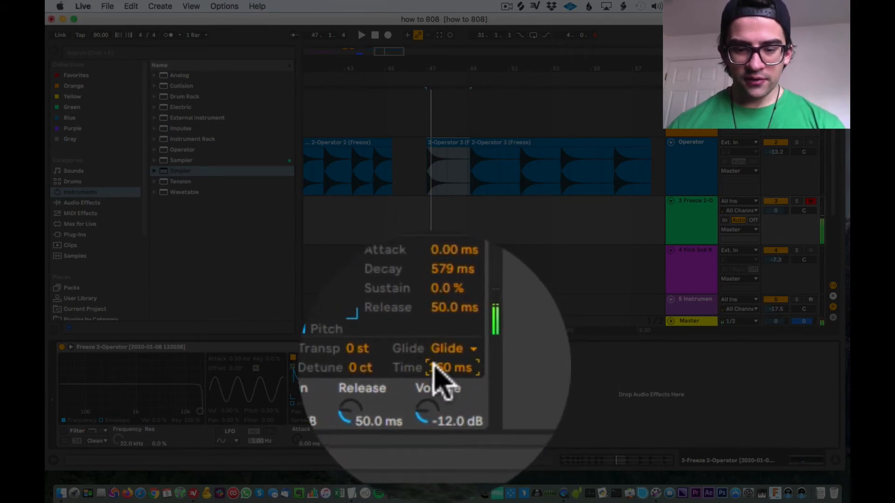
key("x")
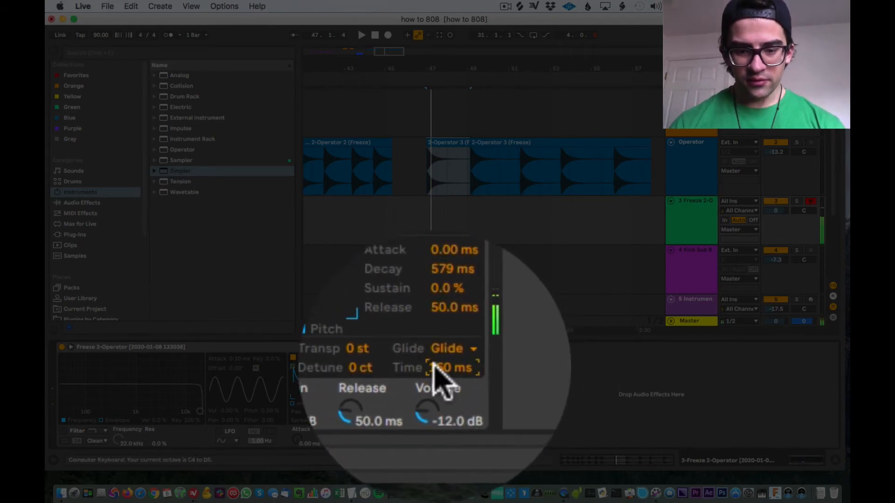
mouse_move(433, 368)
left_mouse_down()
mouse_move(434, 389)
mouse_move(434, 379)
left_mouse_up()
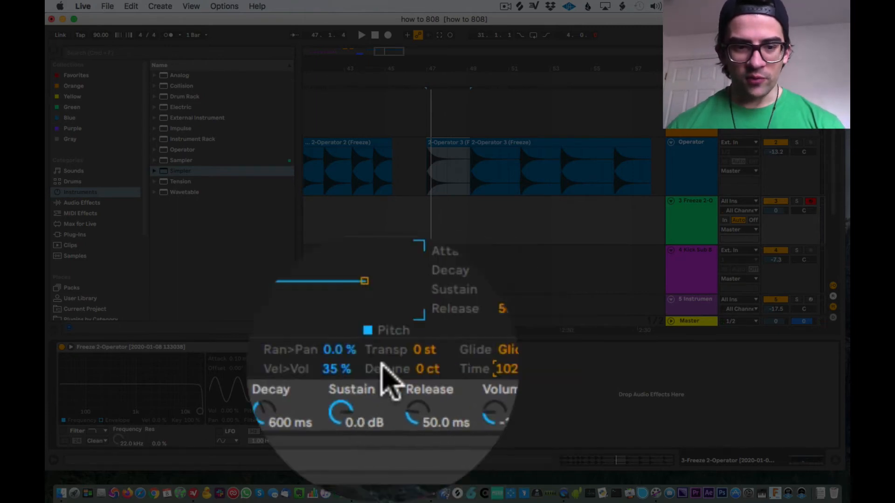
Step: Review Simpler's sample view and controls, and audition the gliding 808 with the computer keyboard range raised to C3–D4
left_click(391, 356)
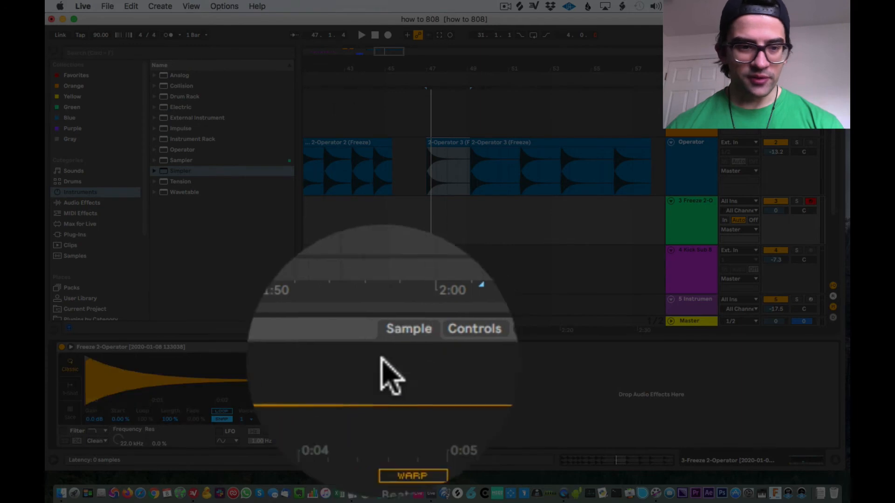
left_click(421, 347)
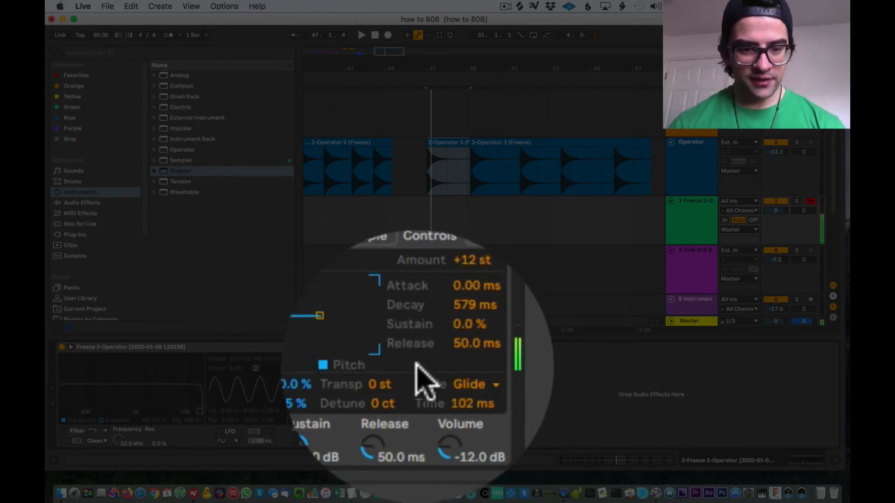
key("x")
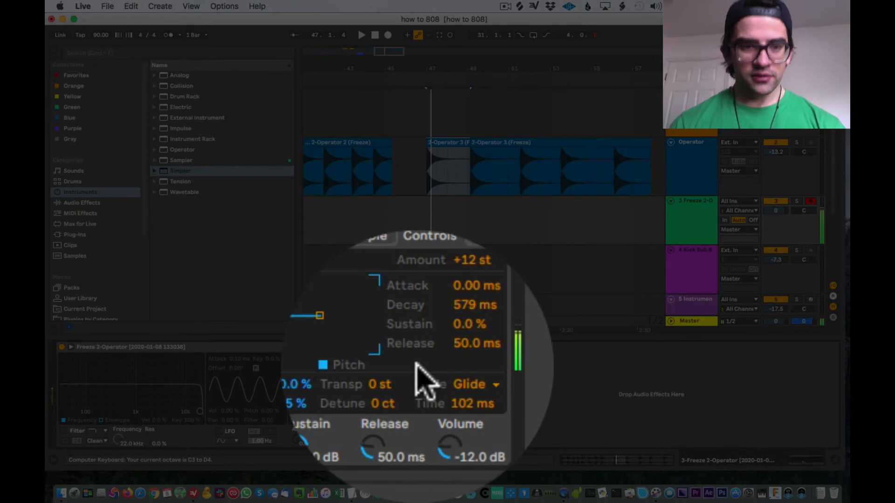
Step: Find the Pedal audio effect in the browser and add it after Simpler on the 808 sample track
left_click(693, 184)
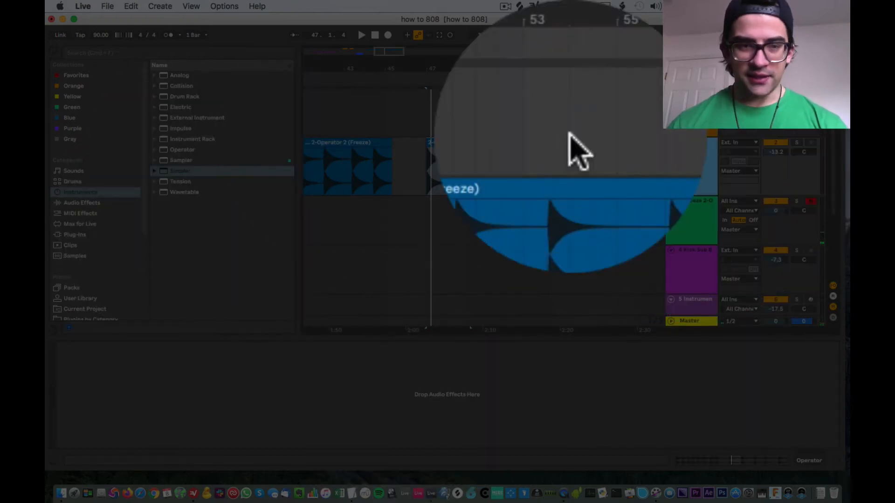
left_click(676, 205)
left_click(114, 53)
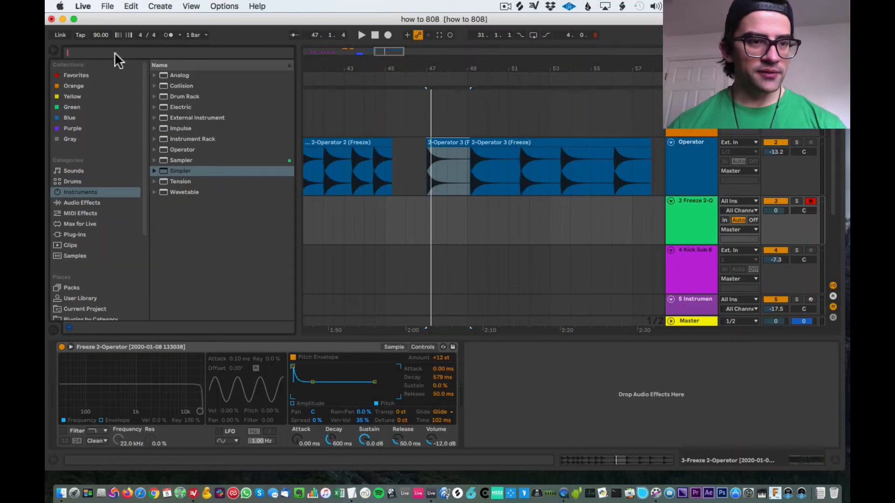
type("pedal")
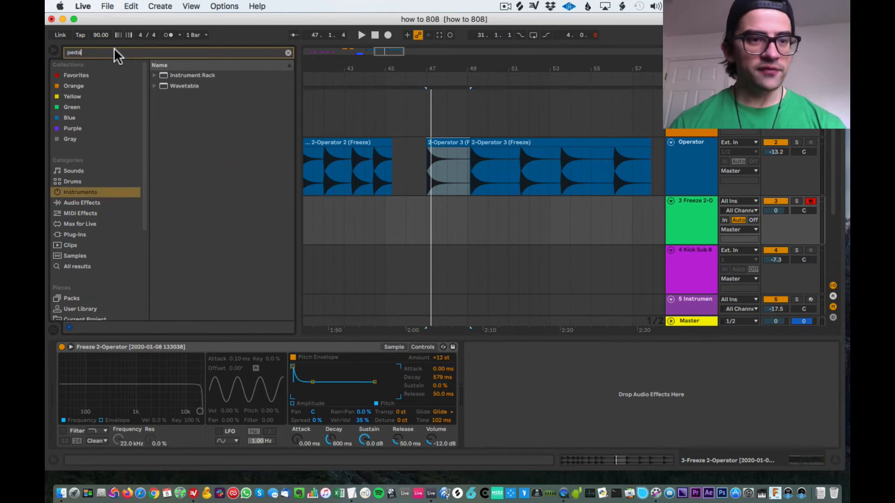
left_click(82, 203)
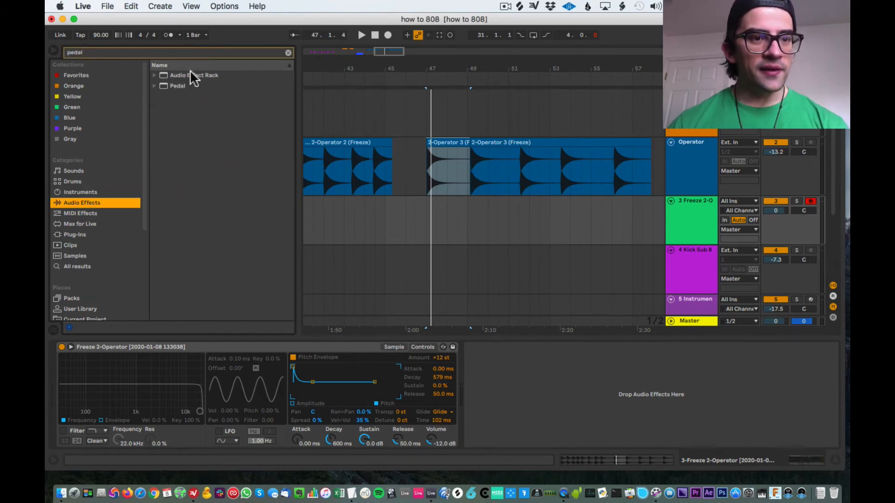
left_click_drag(167, 84, 480, 373)
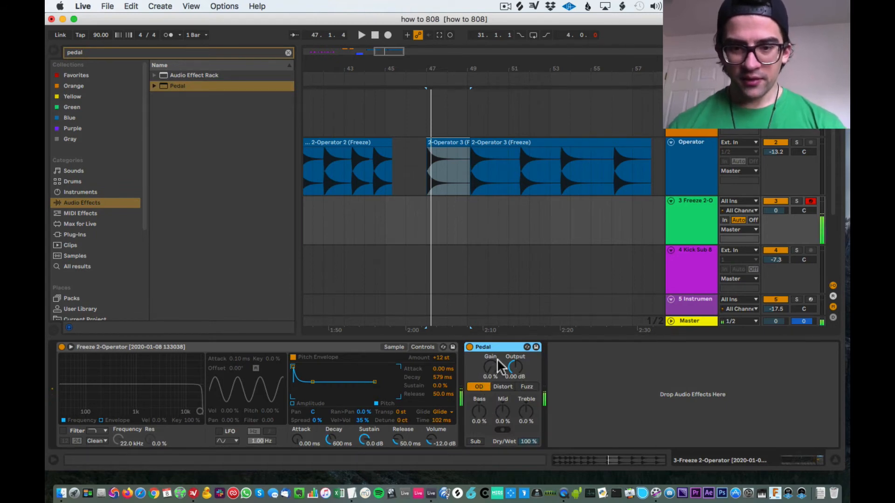
Step: Set Pedal's gain to 24 % and mid to 29 %, and compare the sound with Sub on and off
left_click_drag(491, 368, 490, 359)
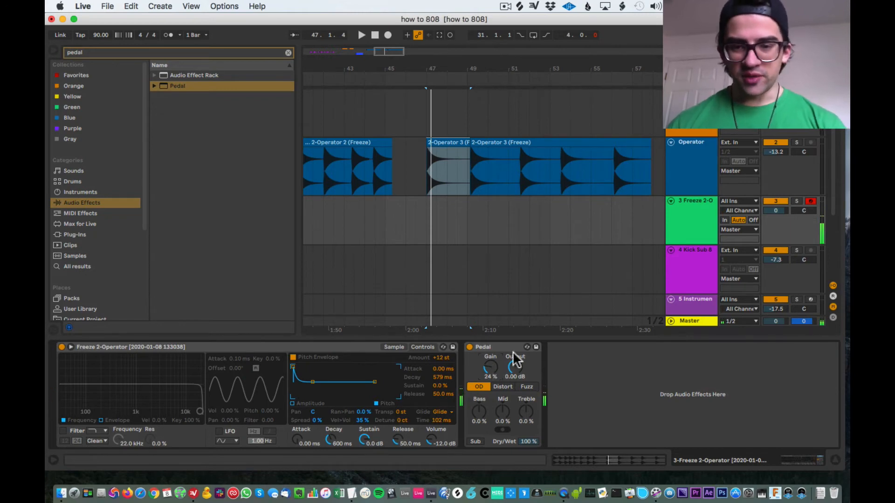
key("super+alt+b")
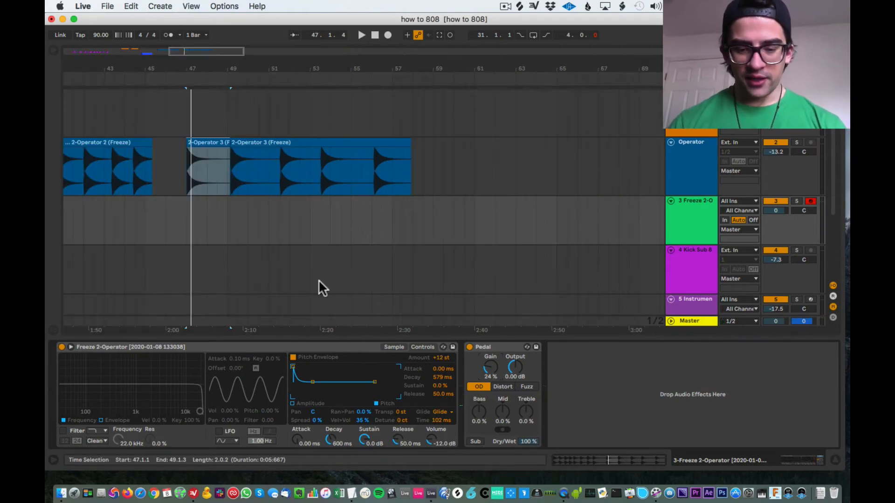
left_click_drag(502, 410, 501, 411)
left_click(498, 430)
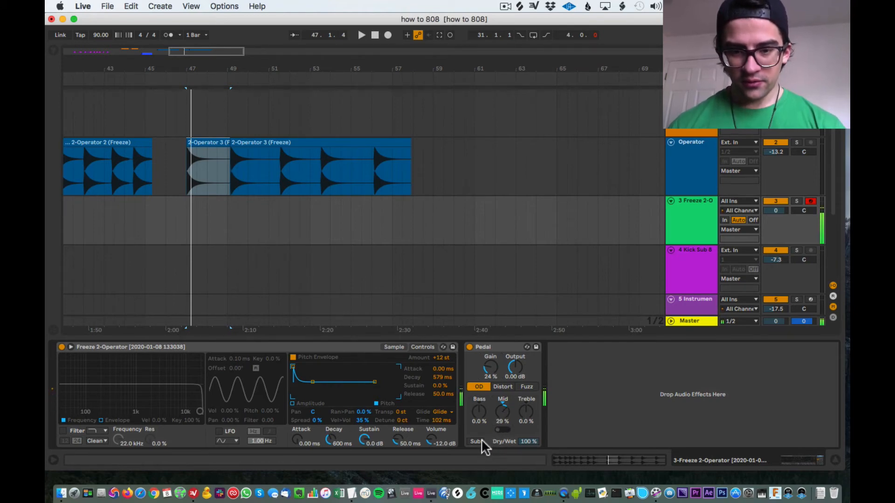
left_click(476, 441)
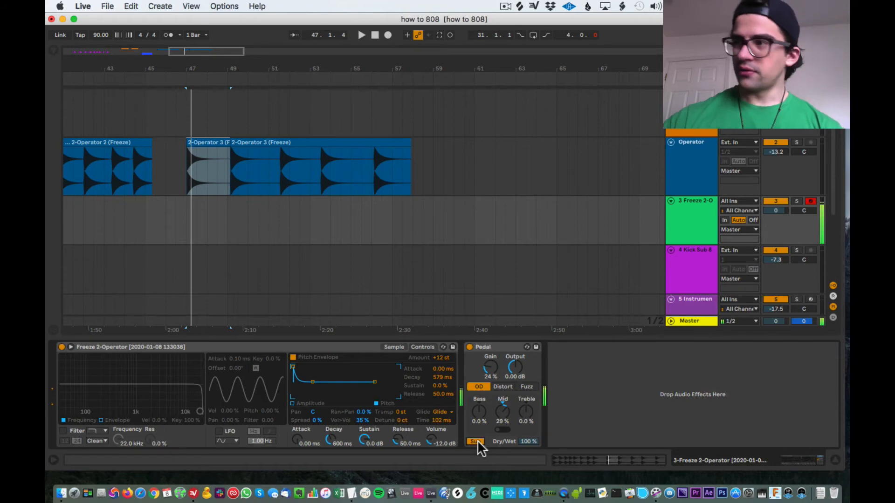
left_click(477, 441)
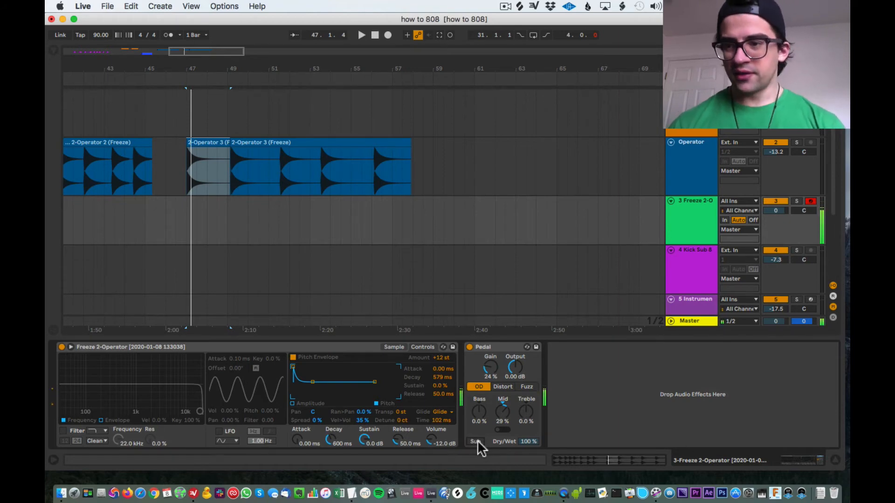
Step: Try Pedal's Distort mode, then settle on Fuzz with gain at 17 % and dry/wet at 30 %
left_click(508, 387)
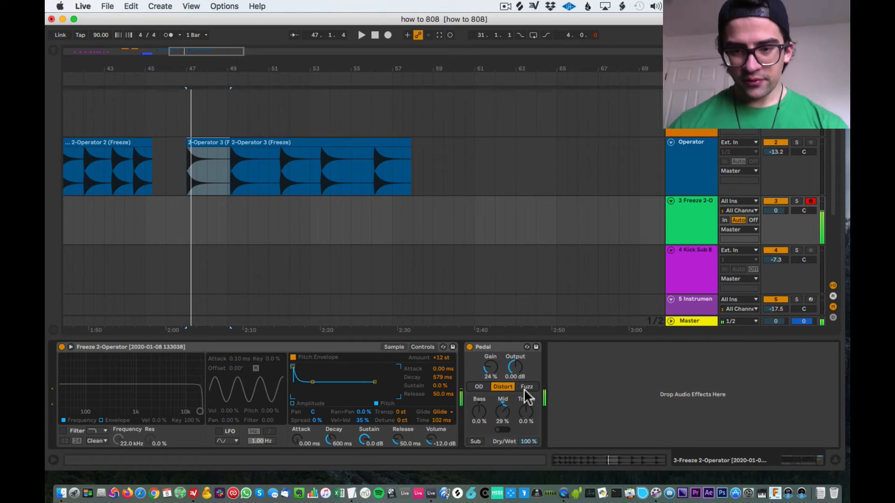
left_click(523, 389)
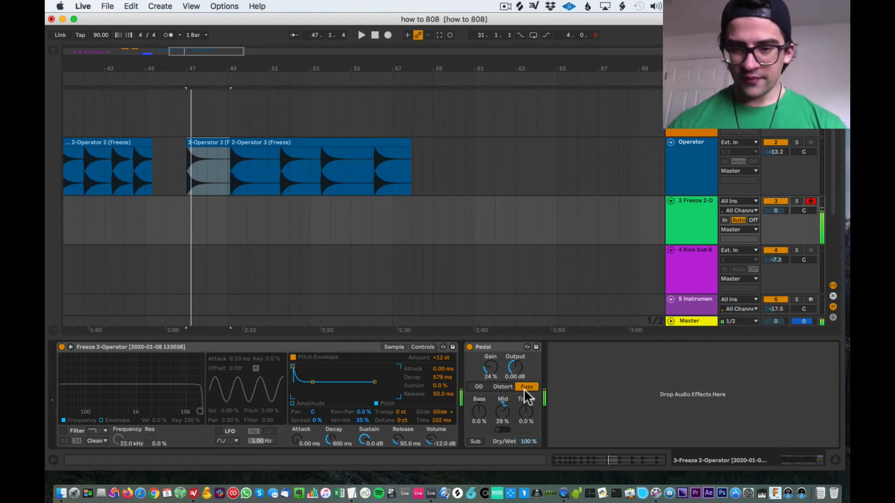
left_click_drag(497, 373, 497, 375)
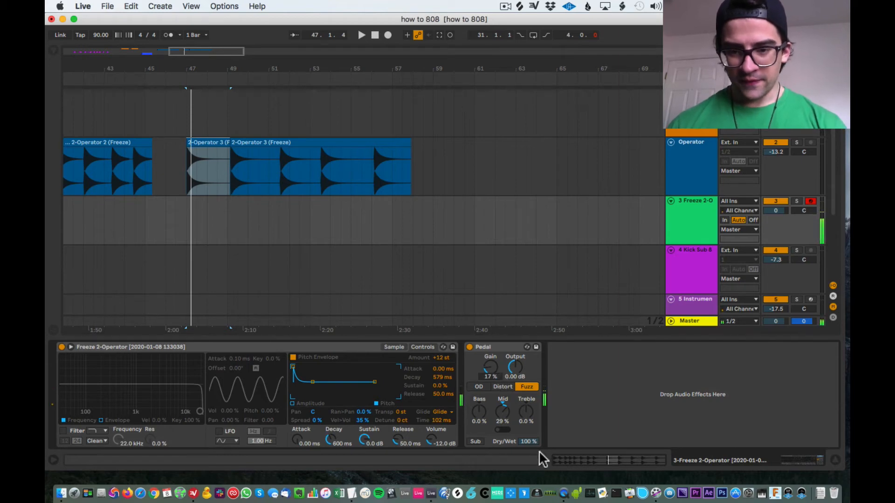
left_click_drag(529, 441, 529, 444)
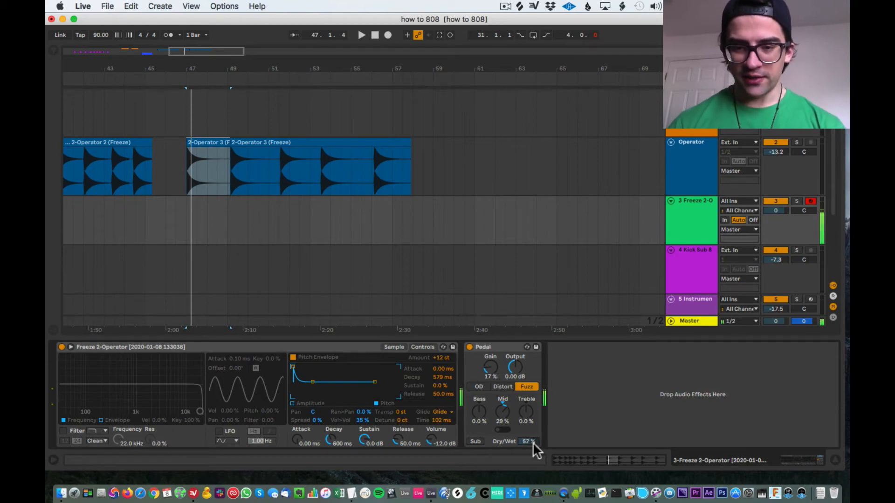
left_click_drag(534, 444, 534, 457)
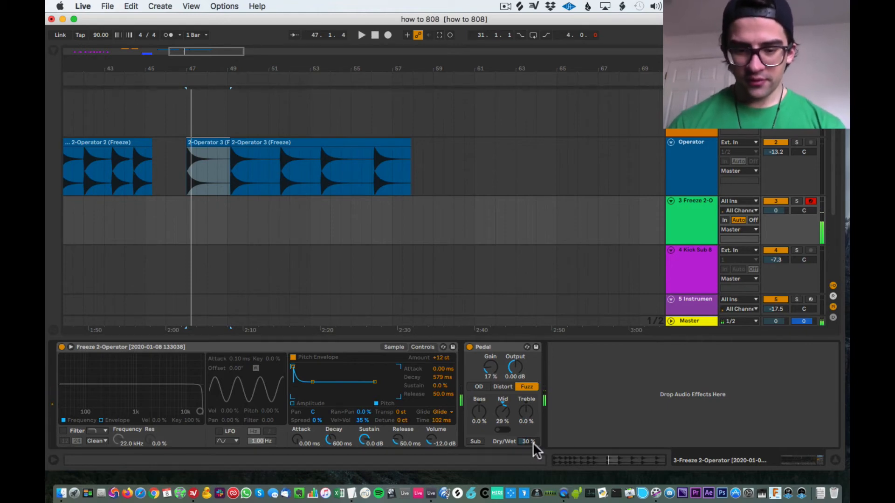
Step: Group the Simpler and Pedal devices into an Instrument Rack
left_click(400, 347)
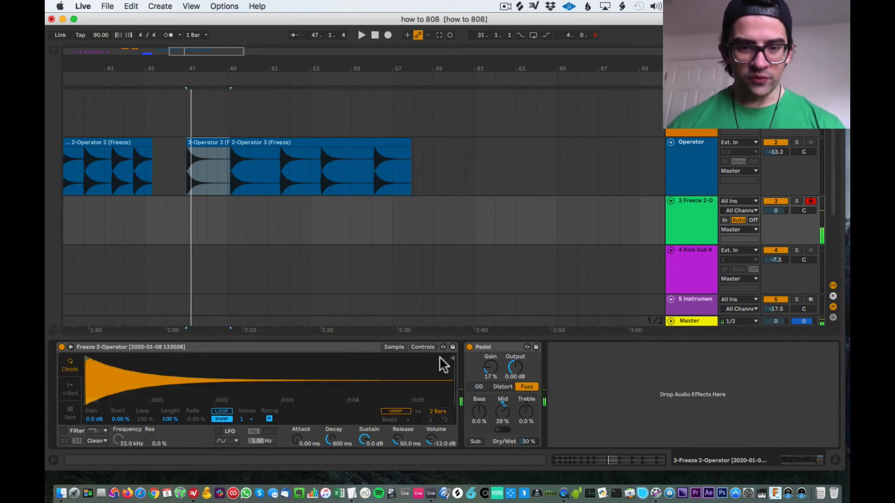
scroll(196, 188, "left", 10)
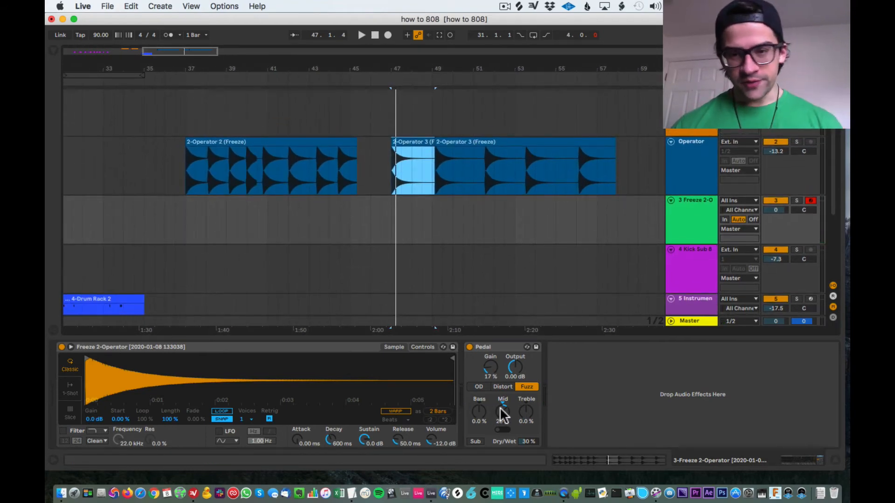
left_click(310, 349)
key("super+g")
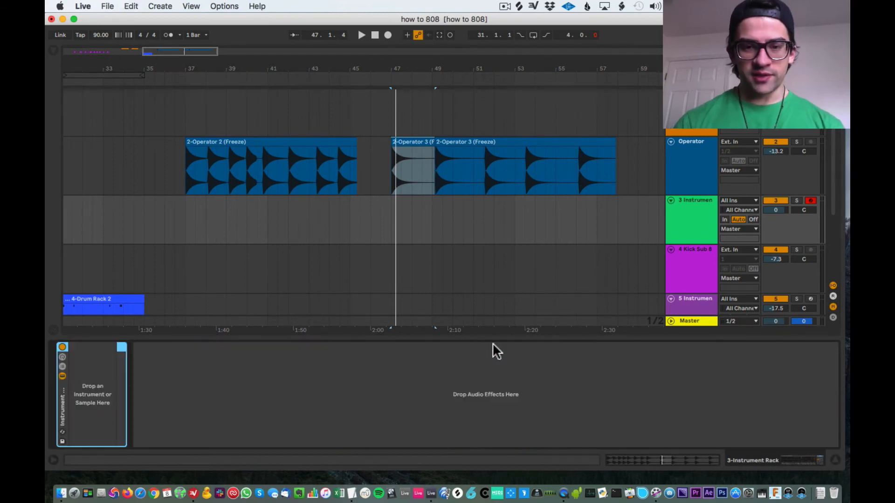
Step: Show the Instrument Rack's chain list and add an empty Simpler as a second chain in it
left_click(63, 367)
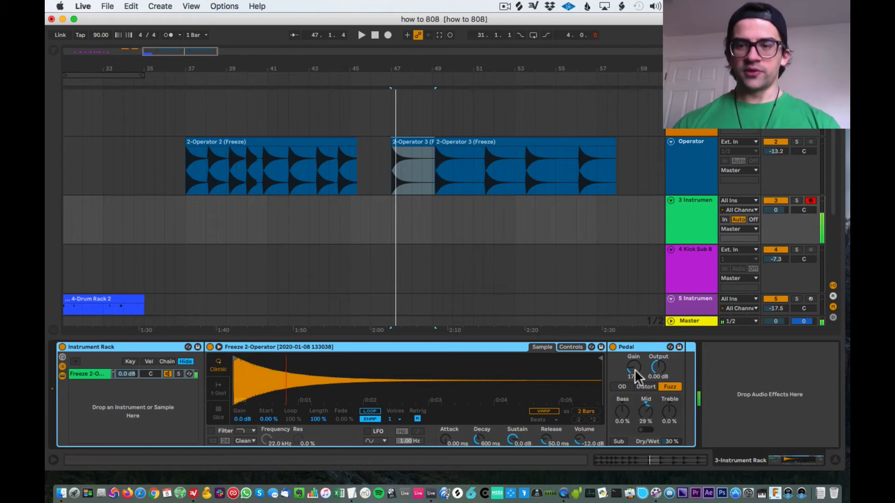
left_click(53, 50)
left_click(120, 51)
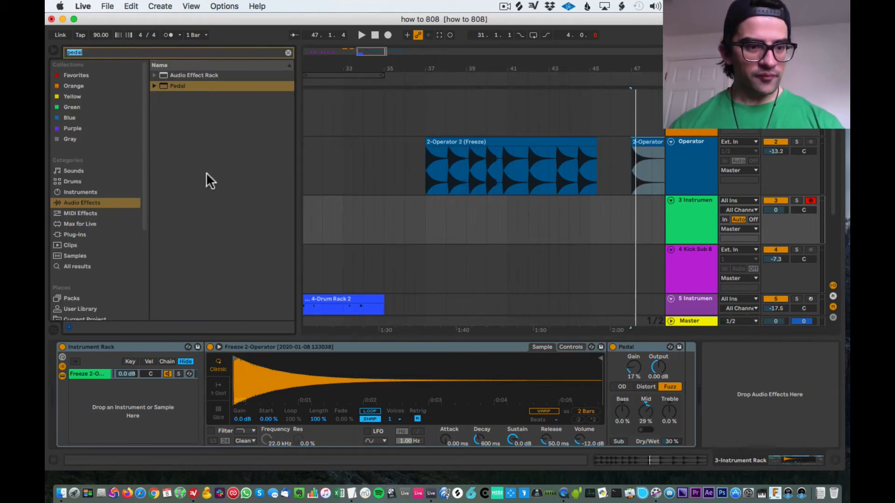
left_click(288, 53)
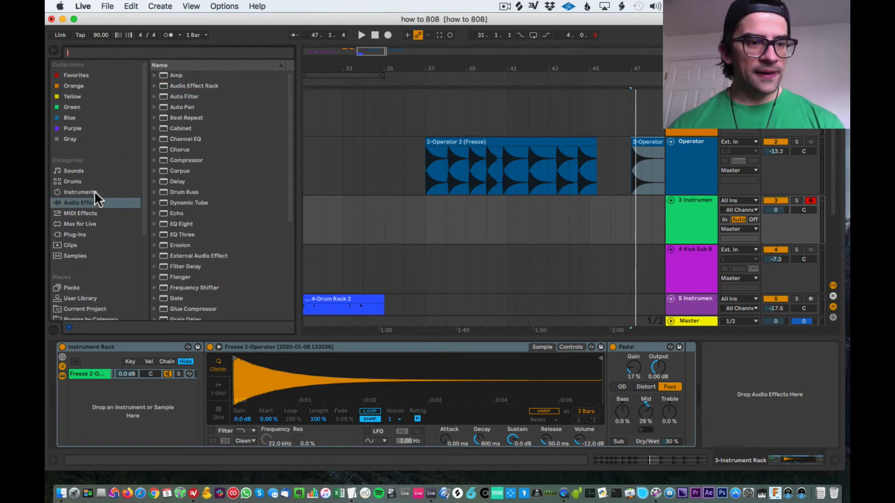
left_click(80, 192)
left_click_drag(174, 170, 125, 395)
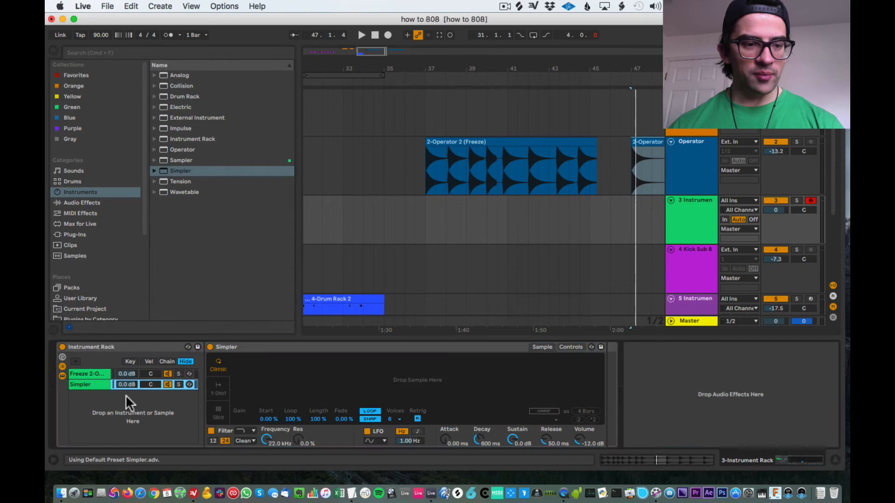
Step: Rename the two rack chains 808 and KICK, and limit the KICK chain's Simpler to 1 voice
left_click(81, 373)
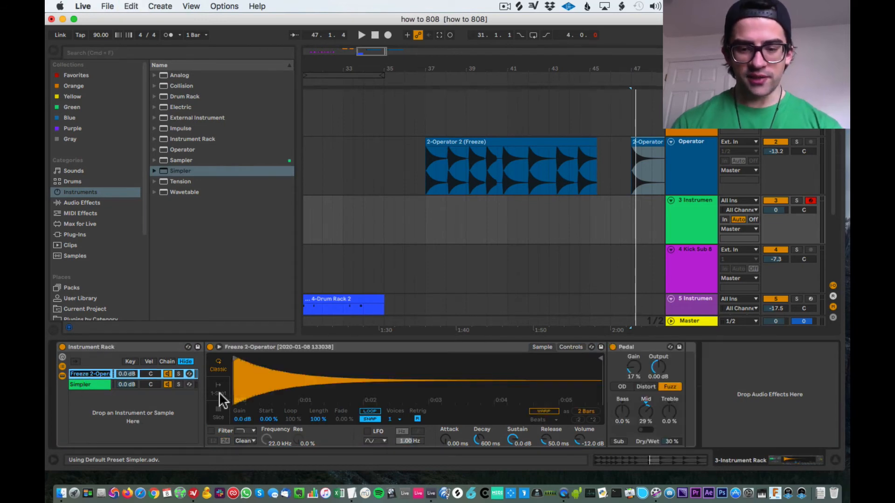
type("808")
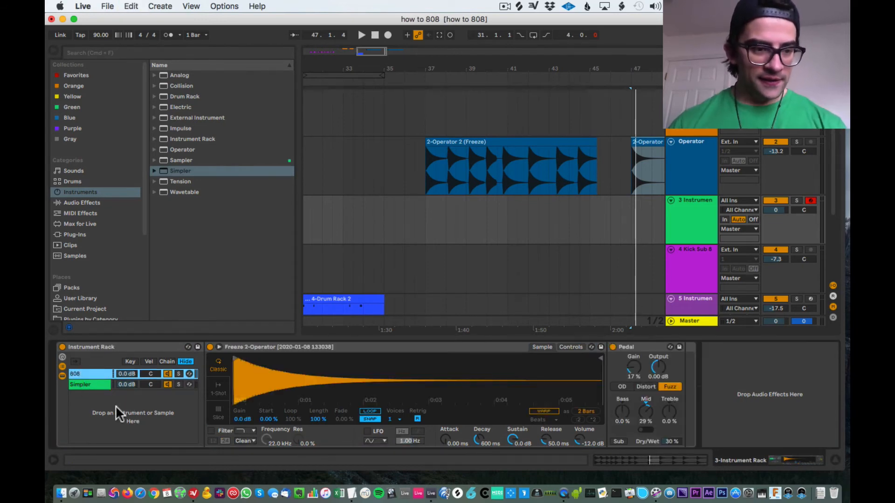
left_click(81, 385)
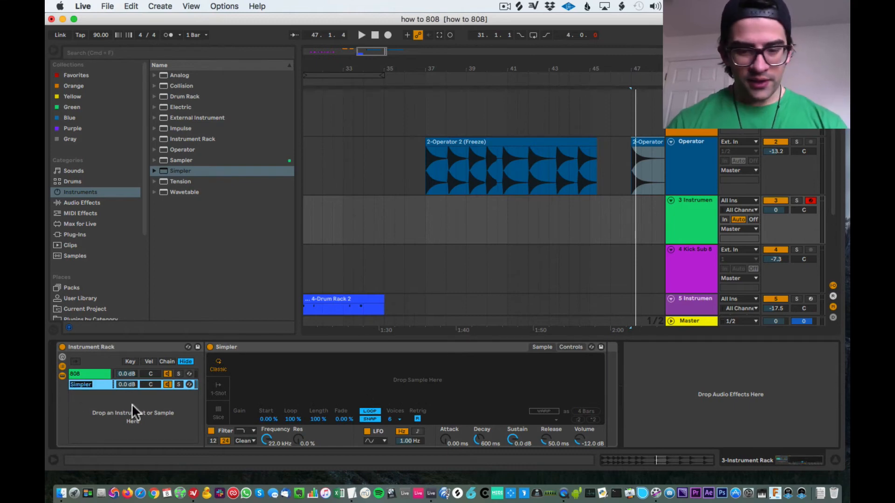
type("KICK")
key("Return")
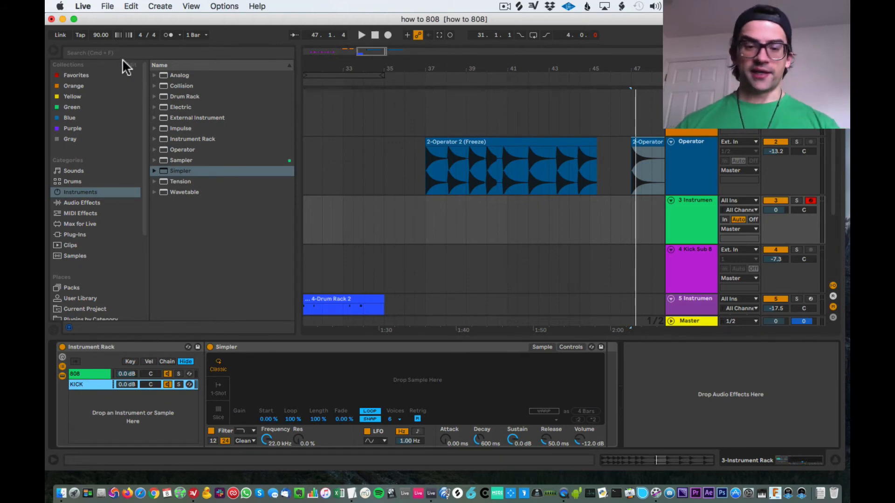
left_click(394, 420)
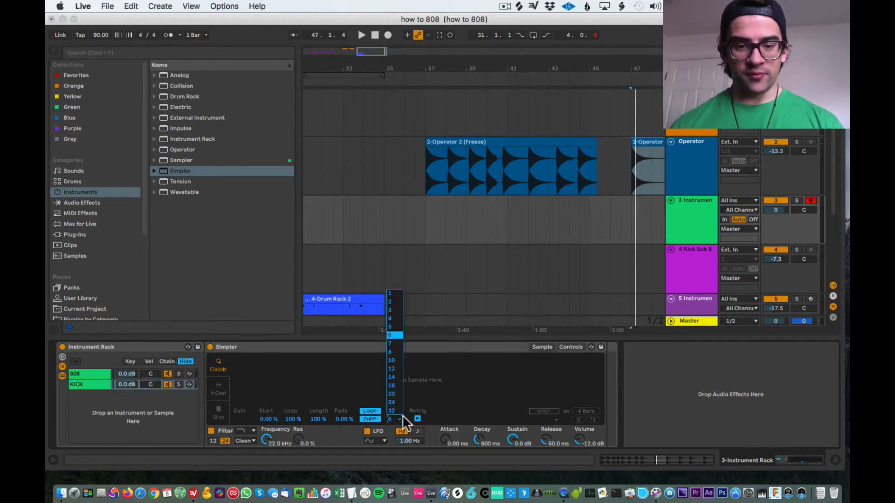
left_click(392, 293)
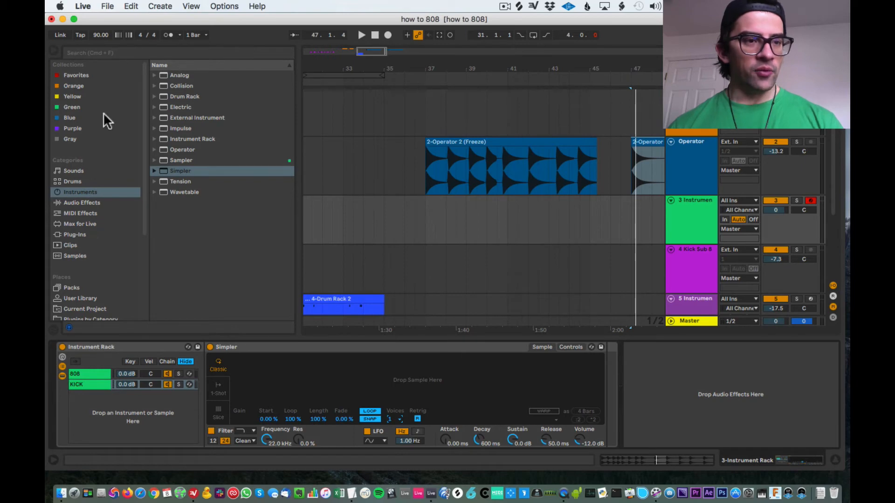
Step: Search all browser results for "kick" and audition the un_Kick samples, Xperimental Kick Sub presets and ts2fx_bendir_kick_bang sounds
left_click(85, 50)
type("kick")
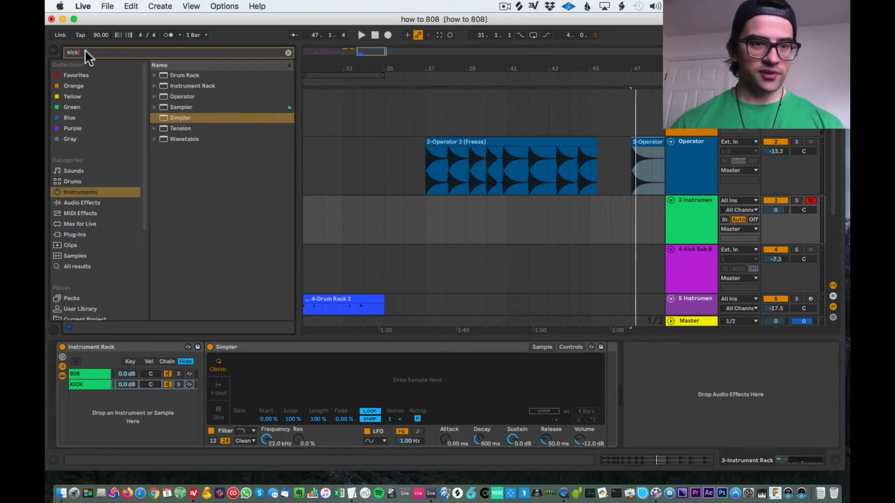
left_click(82, 268)
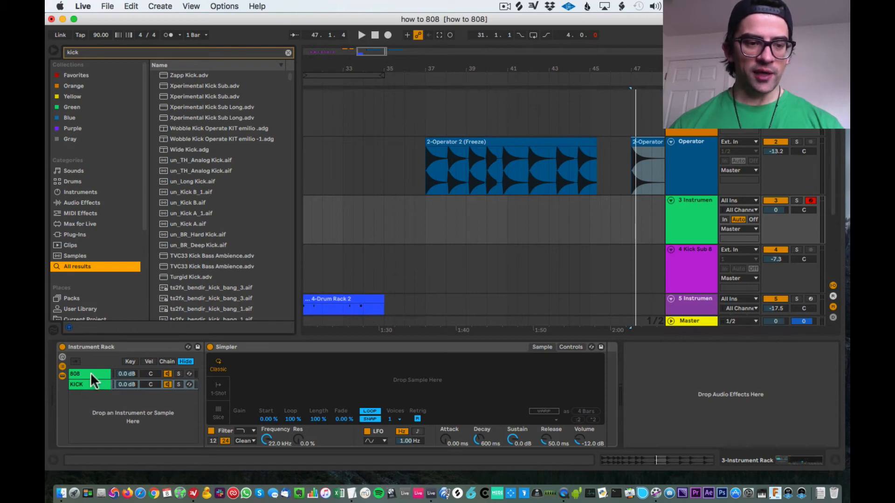
left_click(192, 156)
left_click(197, 176)
left_click(198, 184)
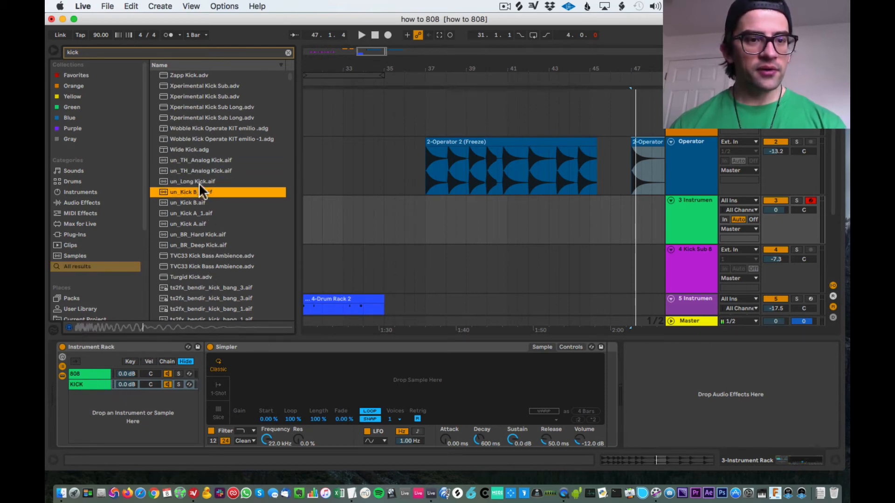
left_click(196, 129)
left_click(200, 98)
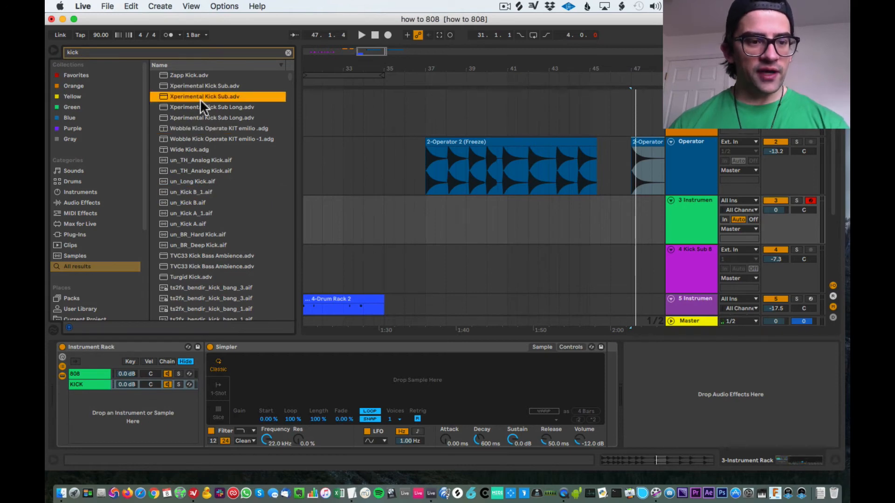
left_click(206, 104)
left_click(190, 74)
left_click(210, 298)
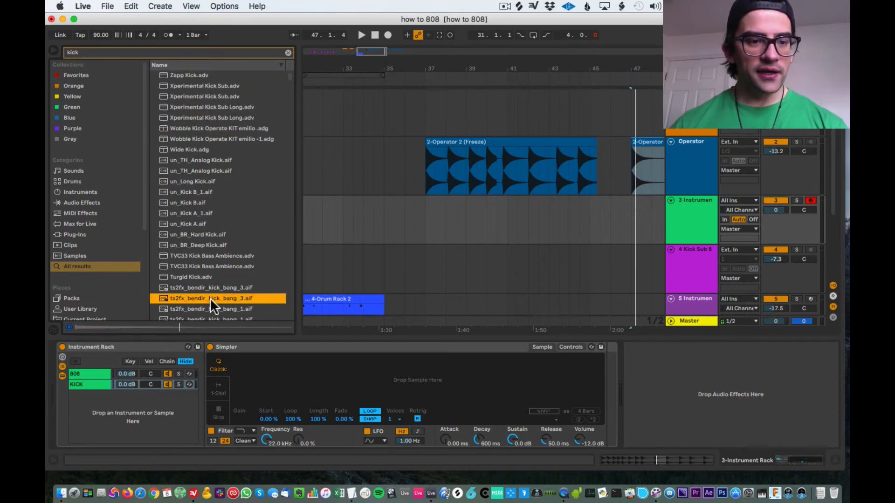
Step: Audition the Sine Kick and Smack Kick presets and the SS_98_carry_on samples further down the kick results
scroll(212, 291, "down", 10)
left_click(205, 243)
left_click(202, 275)
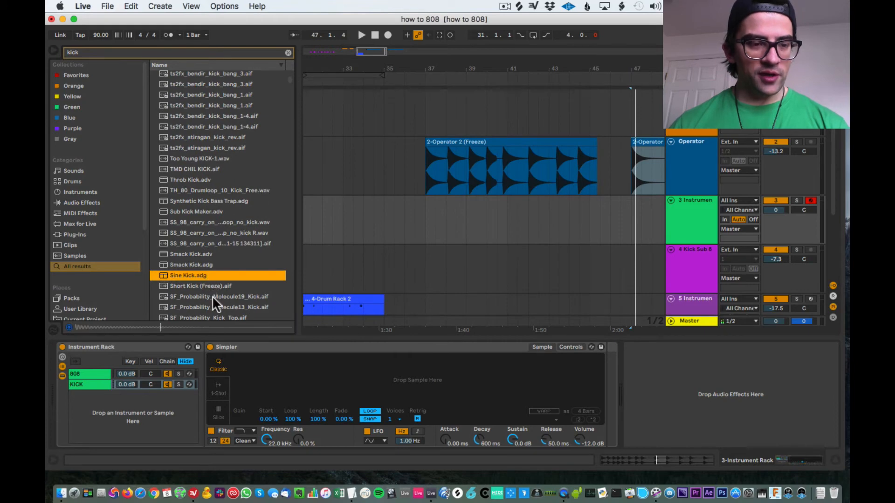
left_click(191, 266)
left_click(201, 221)
left_click(200, 243)
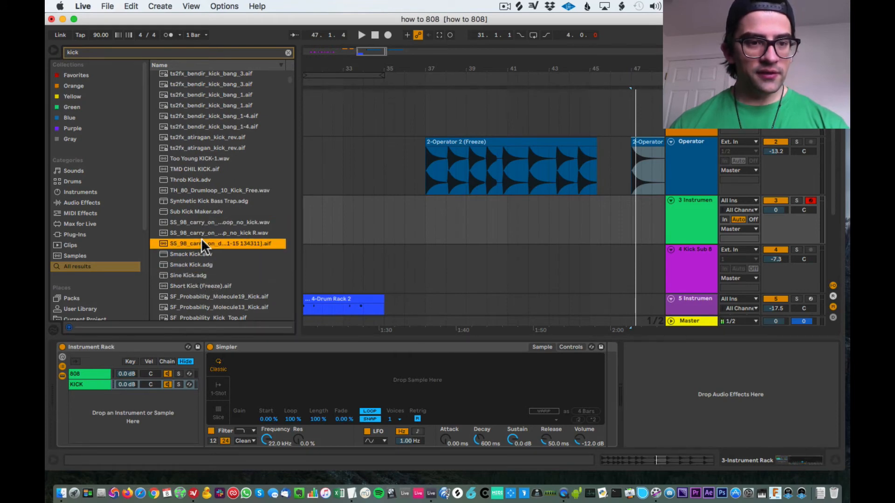
Step: Audition several SF_Probability kick samples from the Kick4, Kick3 and Kick1 variations
scroll(205, 280, "down", 6)
left_click(202, 278)
left_click(197, 297)
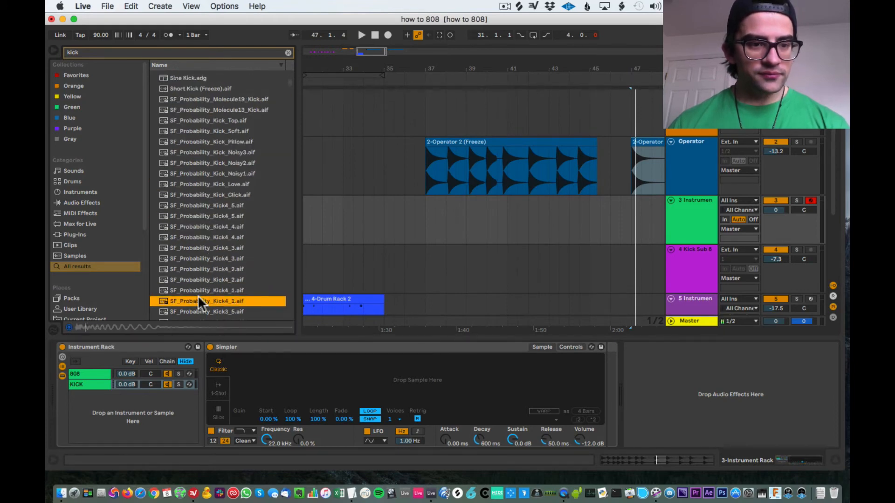
left_click(203, 310)
scroll(197, 254, "down", 4)
left_click(194, 235)
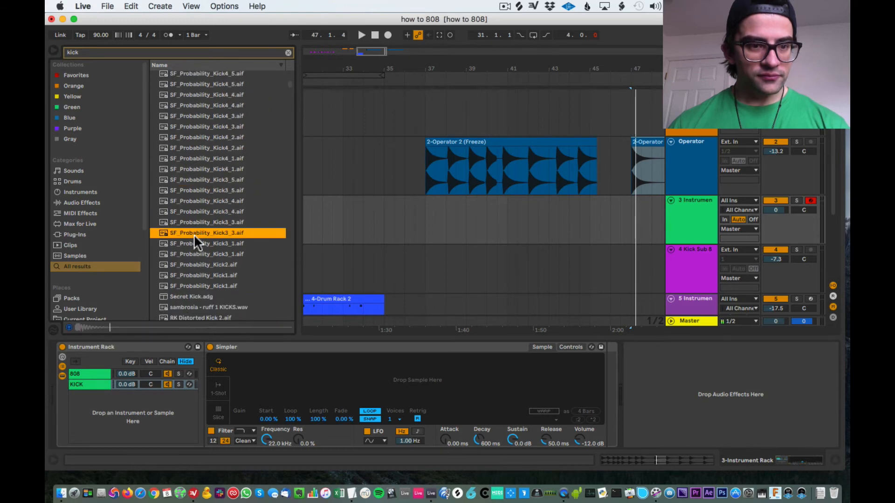
left_click(192, 244)
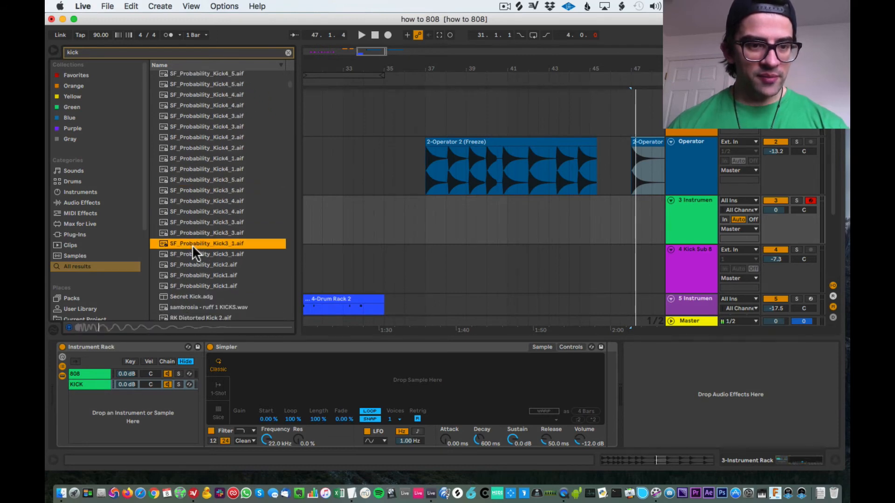
left_click(196, 295)
left_click(198, 285)
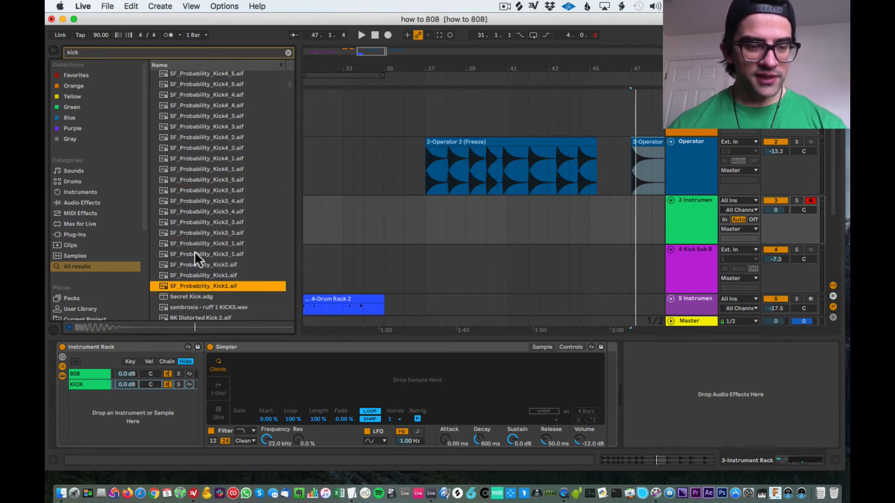
scroll(195, 251, "down", 1)
left_click(192, 239)
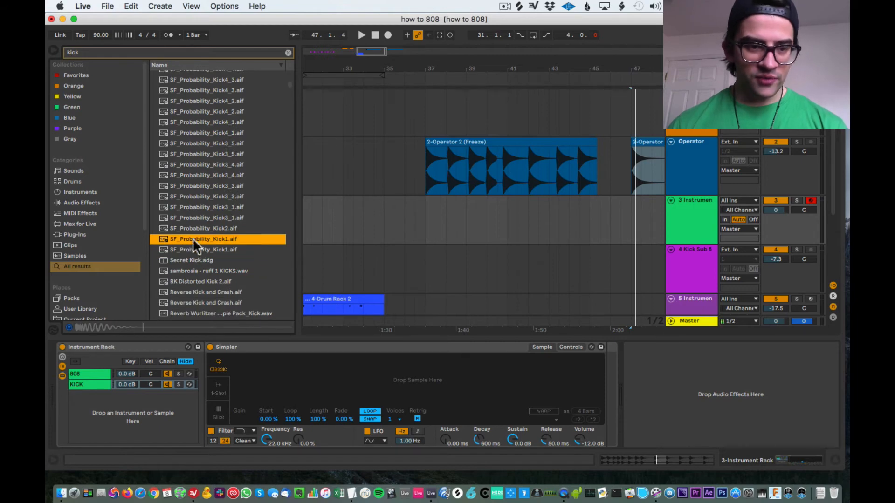
Step: Audition kick samples from the MachineKit, numbered Kicks and KickAnalog series
scroll(200, 282, "down", 6)
scroll(241, 280, "down", 15)
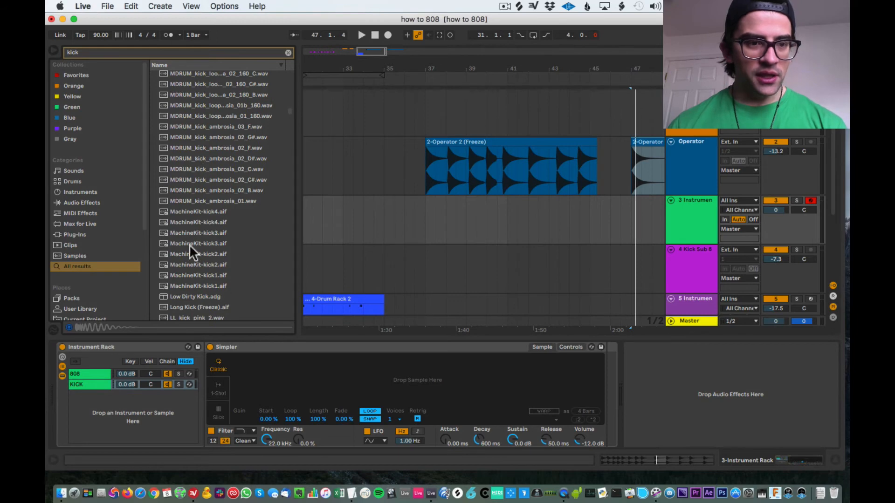
left_click(190, 245)
left_click(196, 264)
scroll(197, 265, "down", 6)
left_click(196, 267)
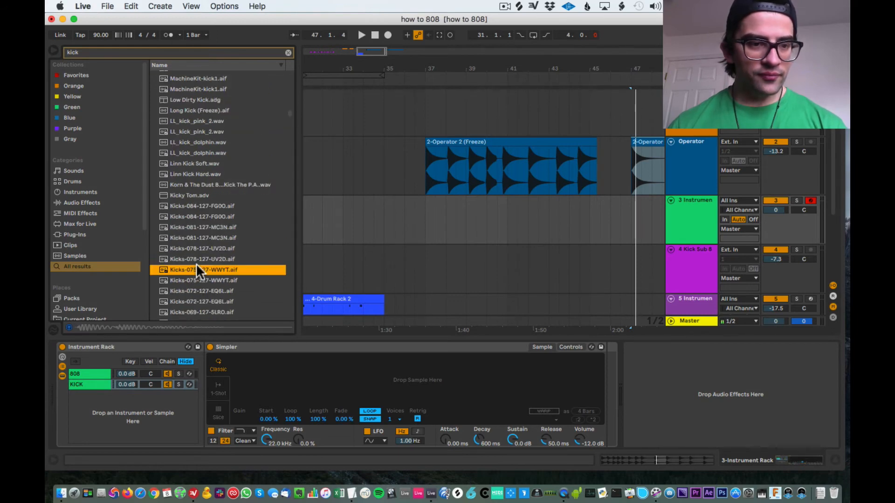
scroll(195, 263, "down", 9)
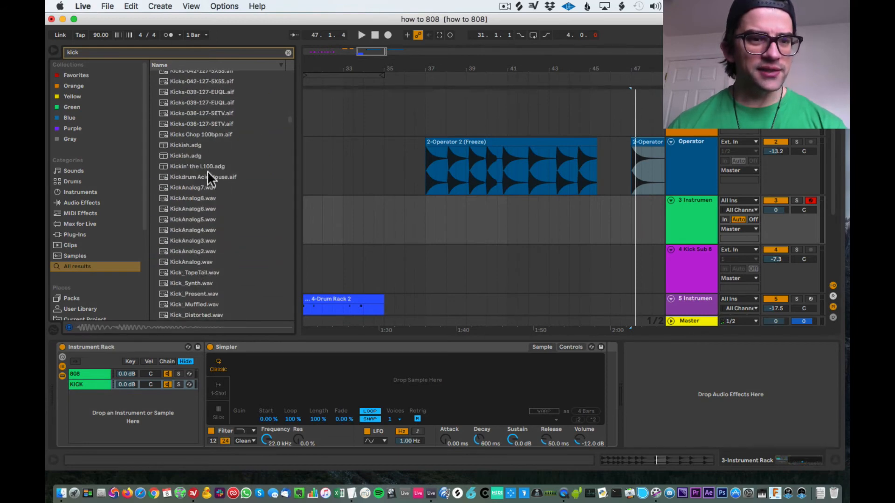
left_click(205, 196)
left_click(201, 124)
Step: Audition several of the Kick.wav samples and the Kick-SessionDry-Felt-Soft sample
scroll(219, 234, "down", 12)
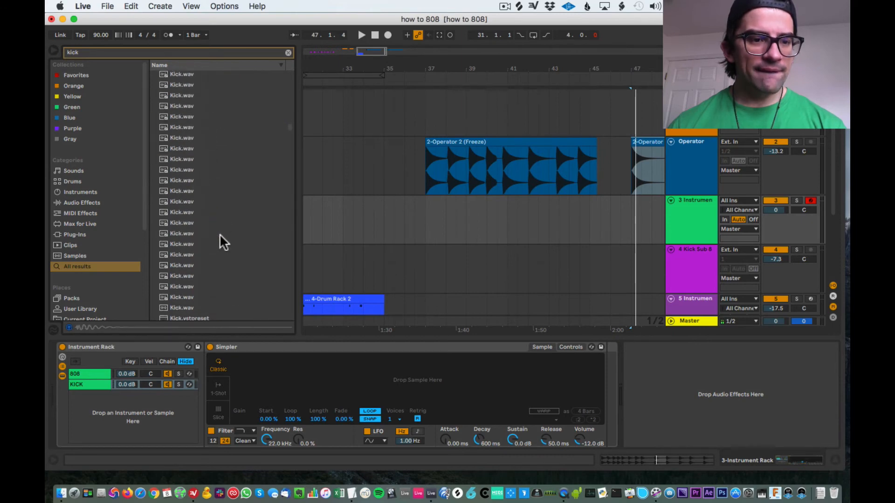
left_click(197, 223)
left_click(192, 170)
left_click(194, 116)
left_click(195, 84)
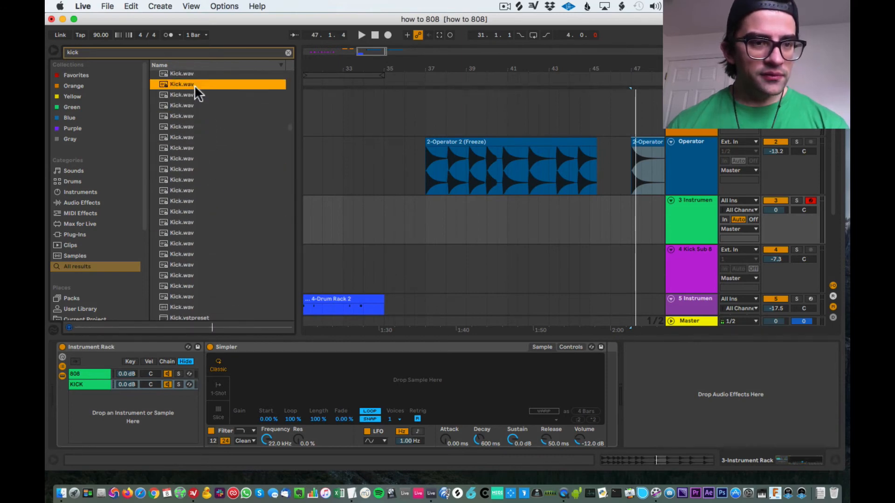
scroll(202, 279, "down", 5)
left_click(198, 245)
left_click(200, 287)
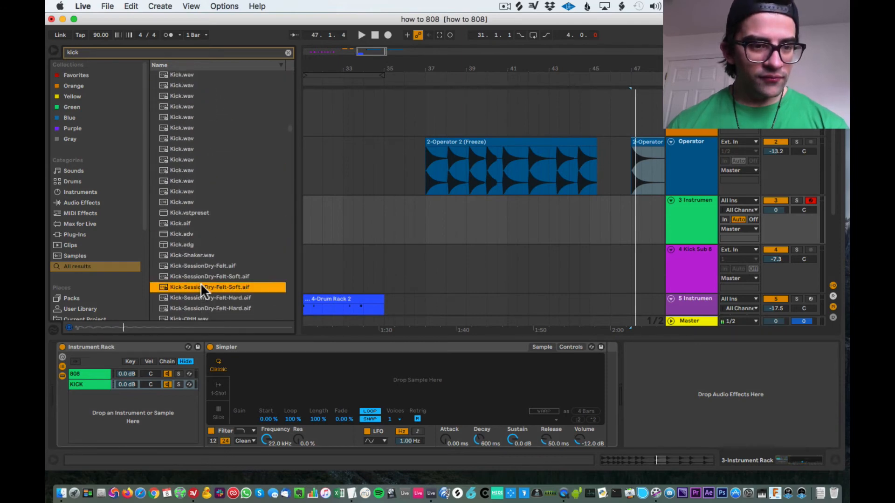
Step: Compare the Kick-SessionDry-Felt samples, load Kick-SessionDry-Felt-Hard.aif into the KICK chain's Simpler, and hide the browser
left_click(201, 276)
left_click(200, 286)
left_click(202, 309)
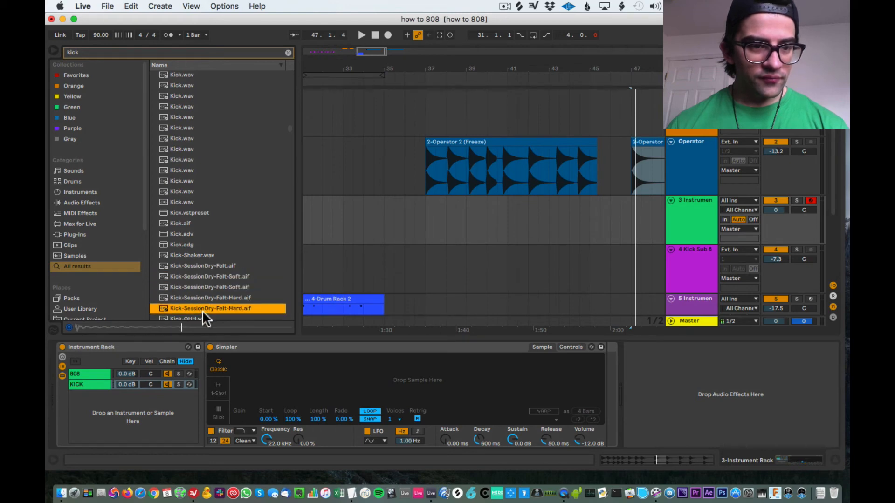
left_click_drag(200, 307, 280, 392)
key("super+alt+b")
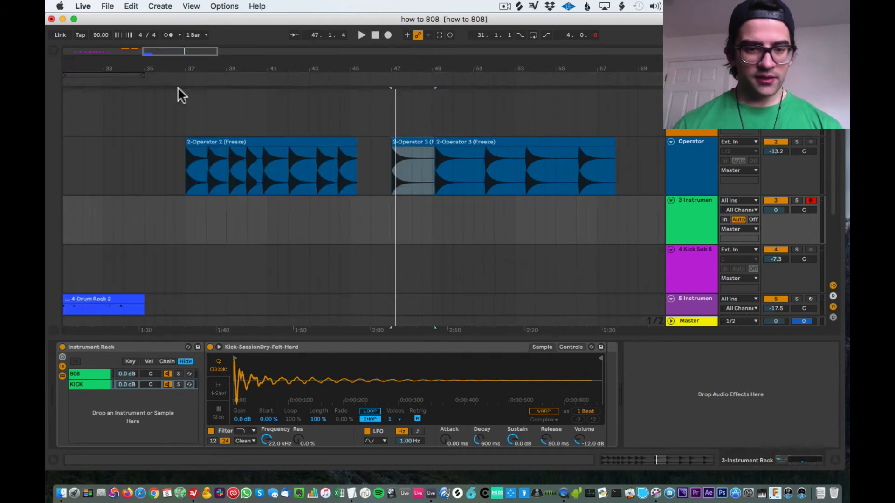
Step: Deactivate the 808 chain, and set the KICK Simpler's filter to 4.12 kHz with the OSR circuit and 11.1 dB drive
left_click(166, 373)
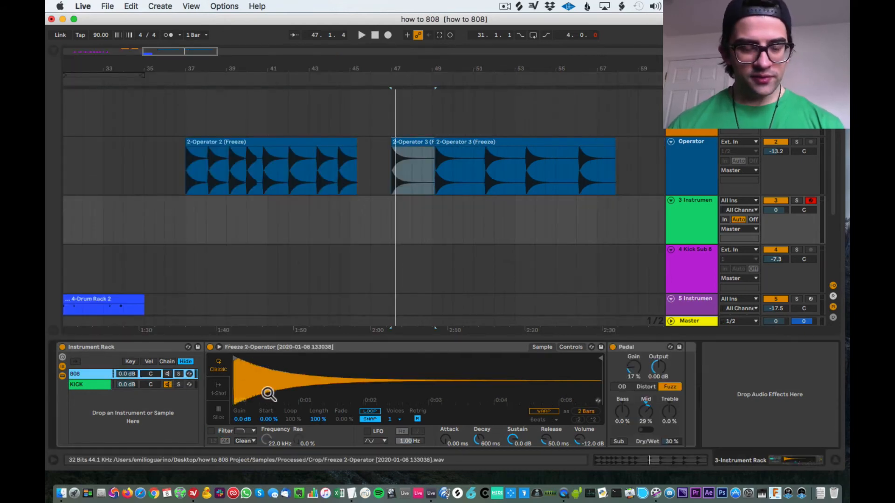
left_click(92, 385)
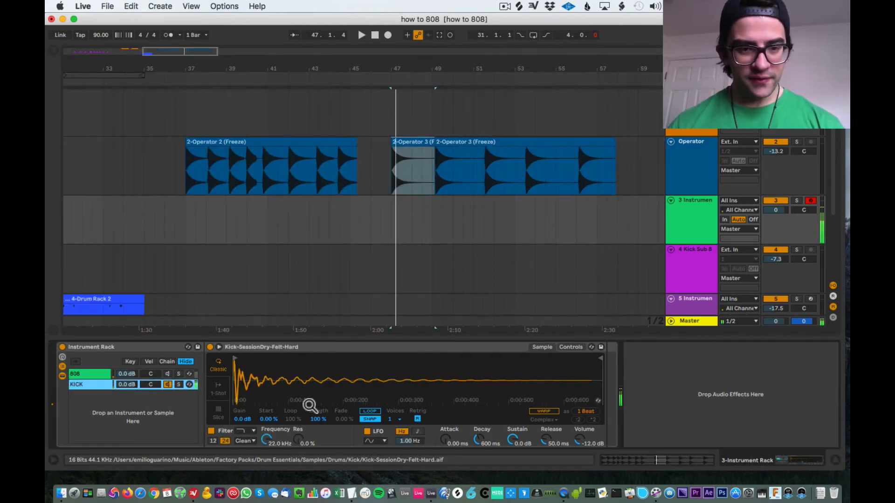
mouse_move(270, 445)
left_mouse_down()
mouse_move(271, 471)
mouse_move(271, 461)
left_mouse_up()
left_click(250, 441)
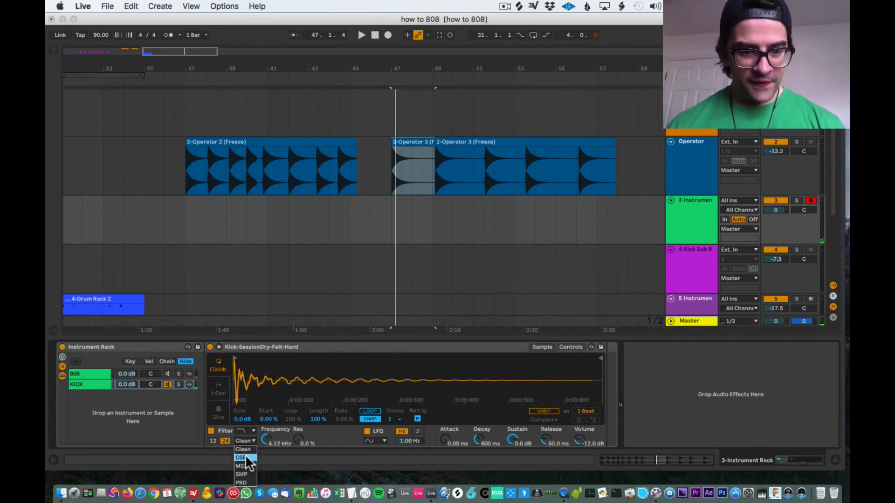
left_click(254, 458)
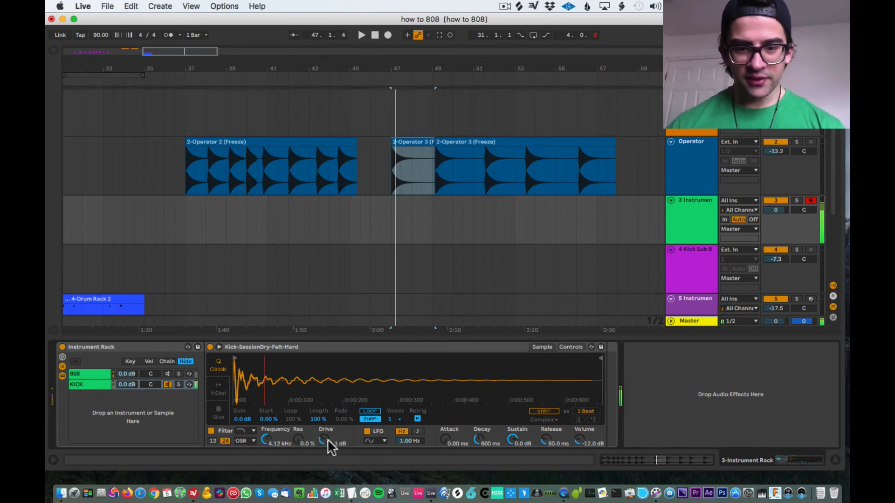
Step: Show the KICK Simpler's controls, then add a Spectrum after the Instrument Rack with its display expanded and enlarged
left_click(572, 350)
left_click(571, 347)
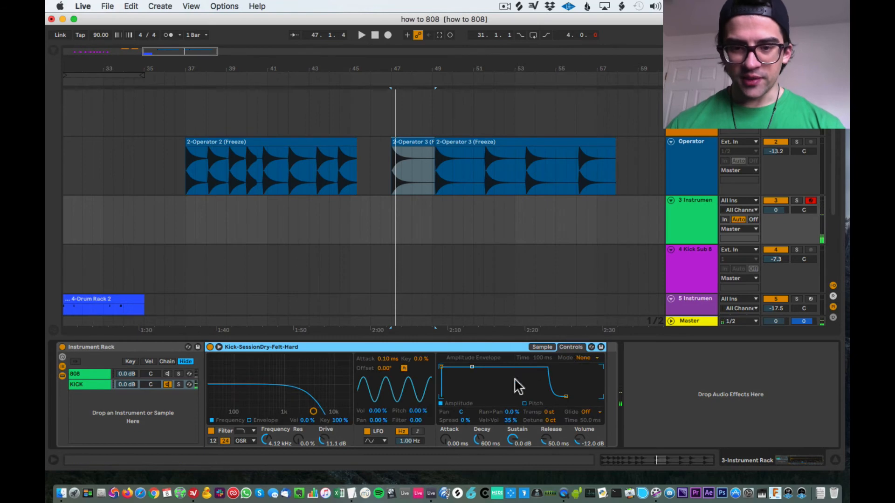
left_click(54, 49)
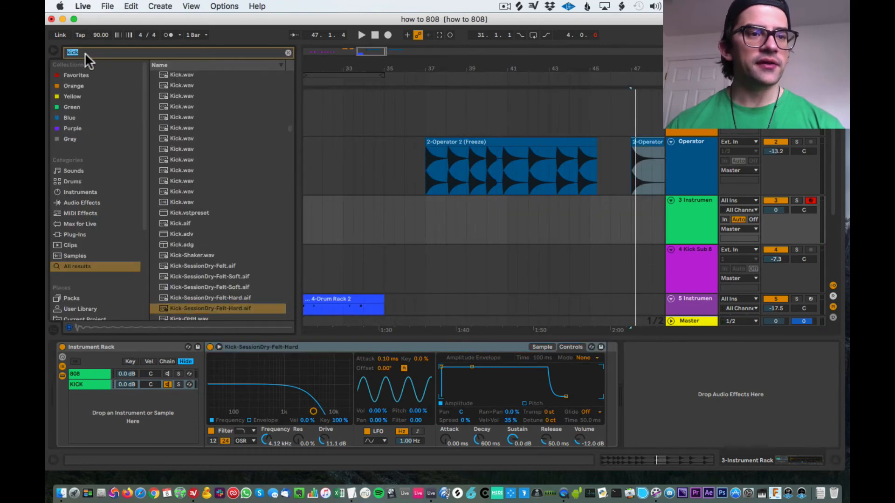
type("spec")
left_click_drag(183, 75, 681, 387)
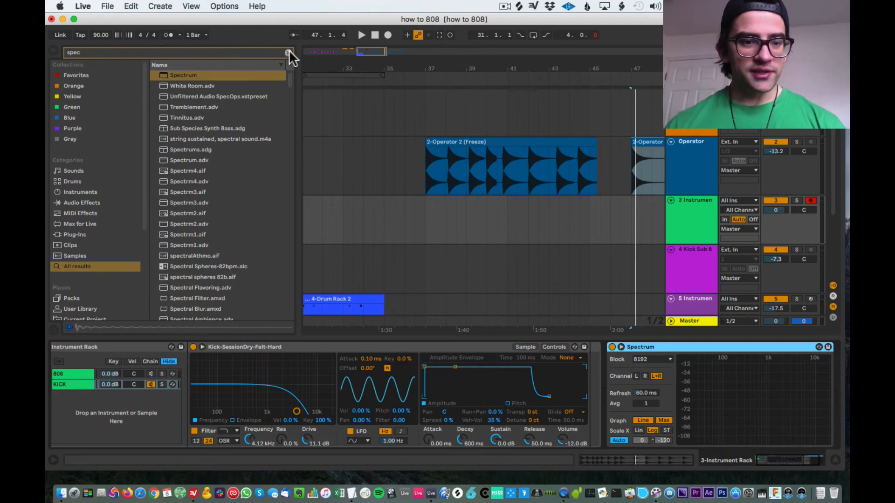
key("super+alt+b")
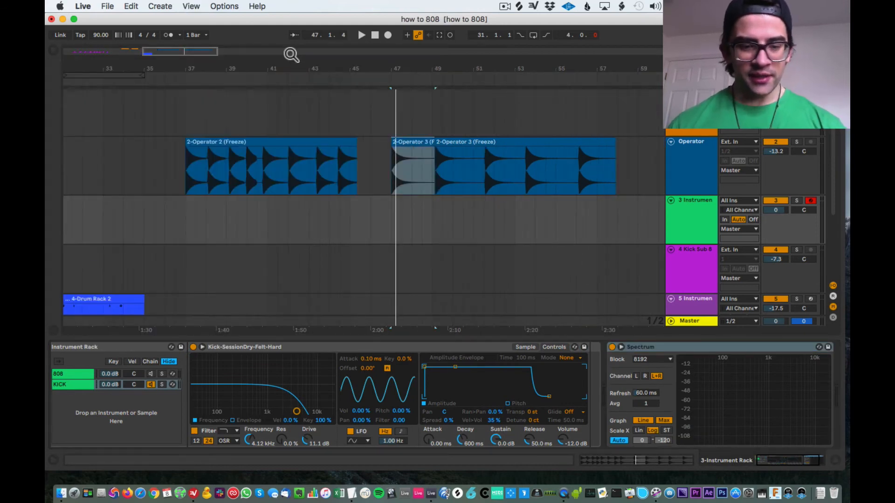
left_click(621, 347)
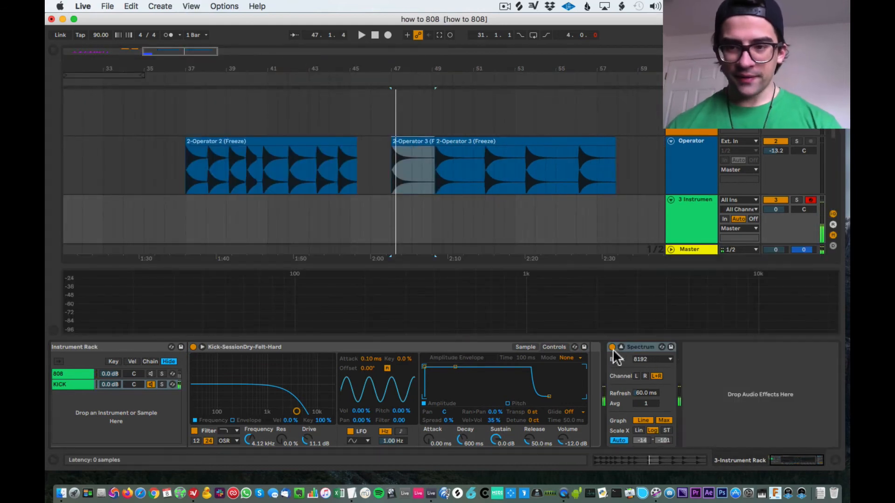
left_click_drag(424, 259, 417, 186)
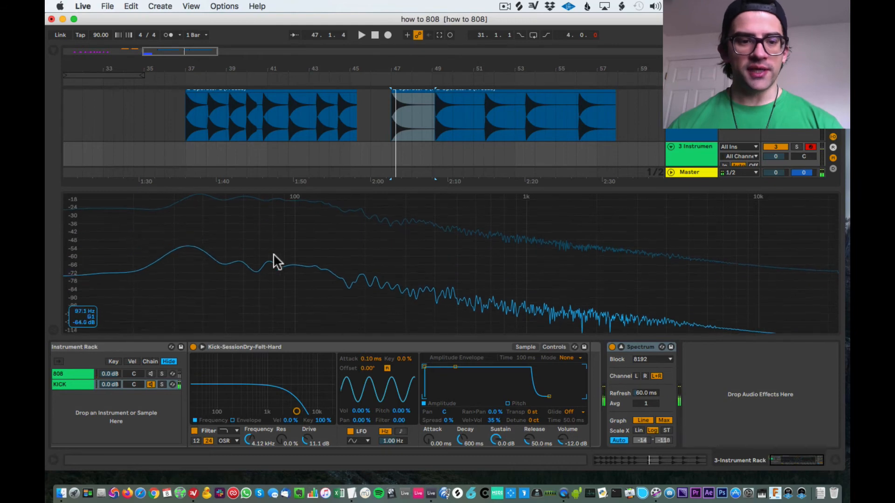
Step: Set the KICK Simpler's amplitude envelope to 3.32 s decay and -inf dB sustain, and transpose the sample by +2 st
left_click_drag(455, 367, 464, 397)
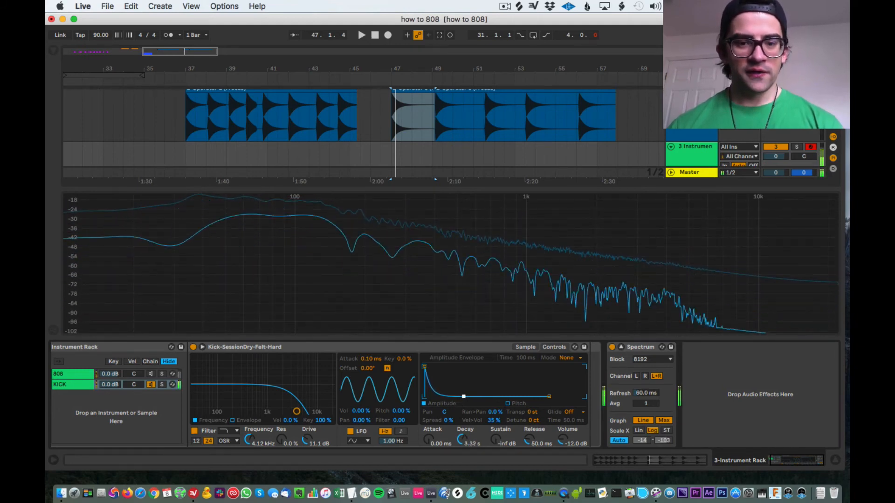
left_click(65, 385)
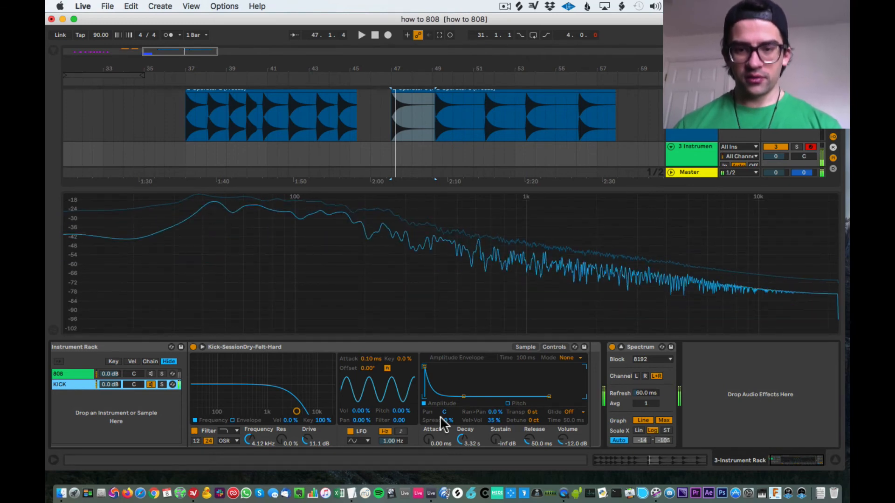
left_click_drag(534, 413, 535, 425)
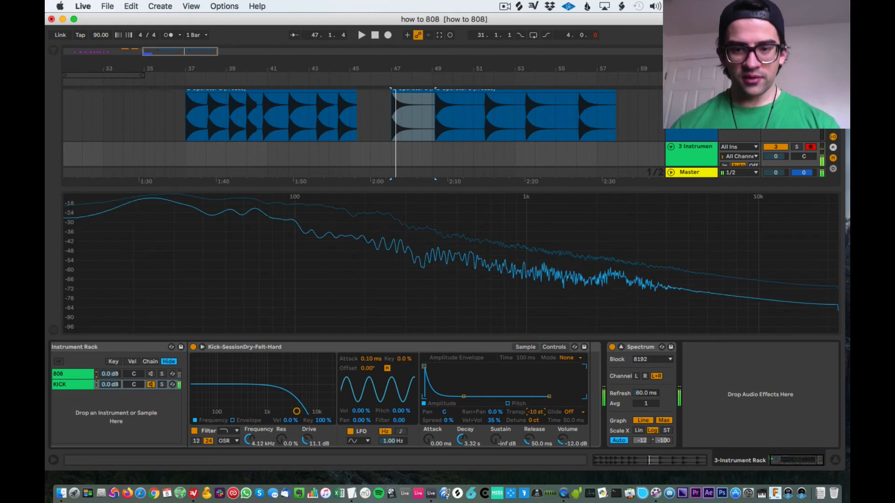
left_click_drag(534, 413, 535, 410)
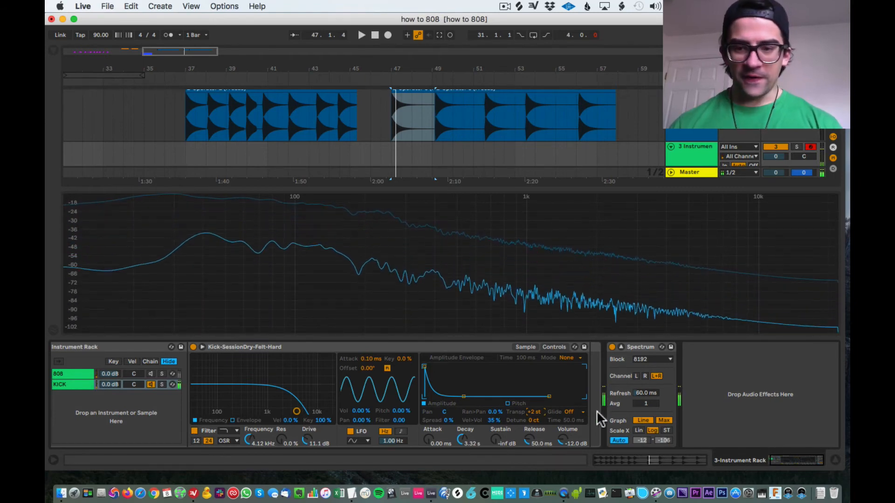
Step: Refine the KICK Simpler with -9.71 dB volume, a 3.08 kHz filter at 15% resonance, 736 ms decay and the LFO switched off
left_click_drag(563, 440, 567, 430)
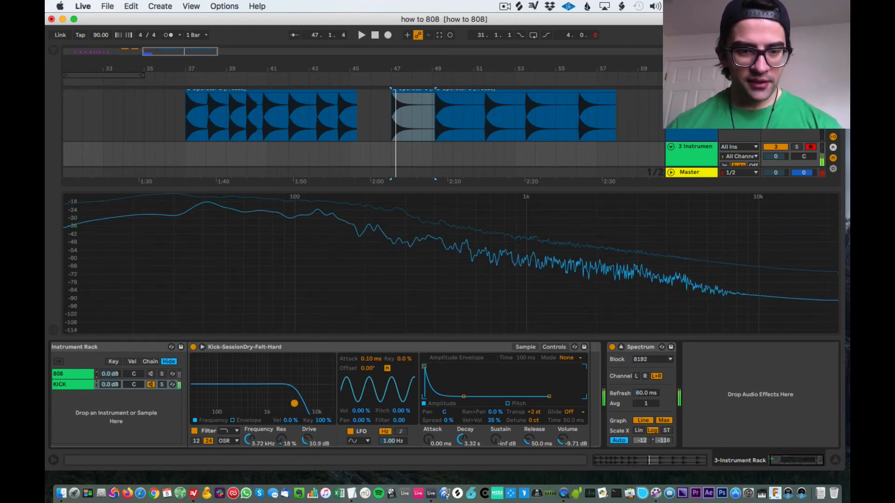
left_click_drag(294, 404, 291, 405)
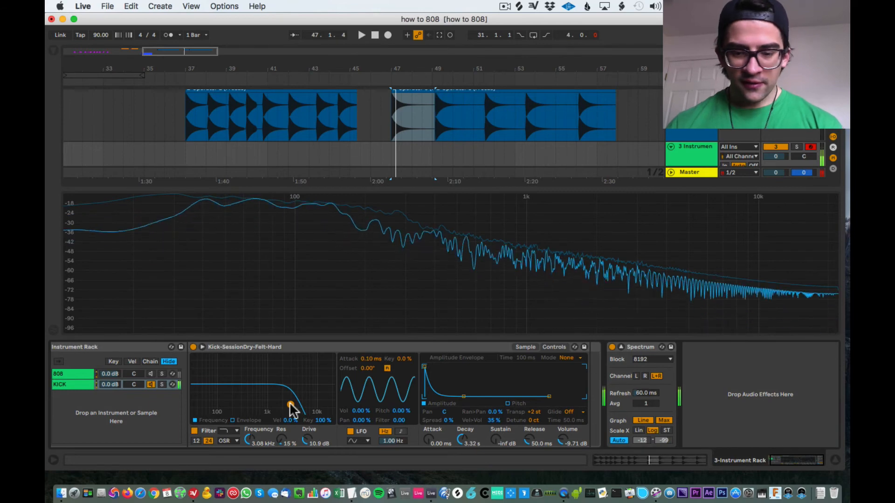
scroll(414, 371, "left", 1)
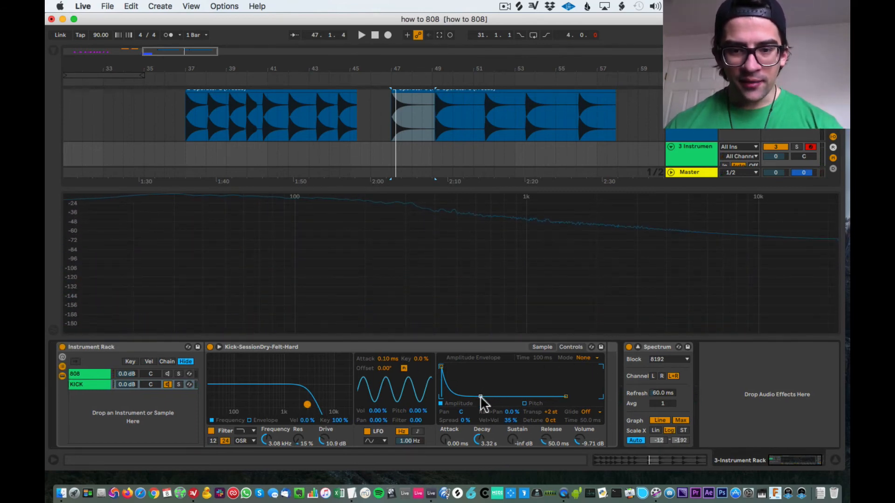
mouse_move(481, 397)
left_mouse_down()
mouse_move(462, 399)
mouse_move(493, 397)
mouse_move(473, 396)
left_mouse_up()
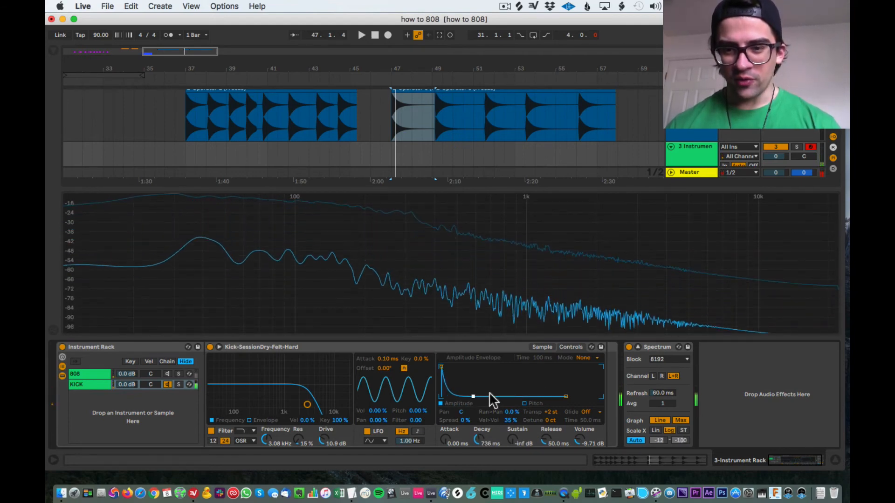
left_click(596, 358)
left_click(596, 358)
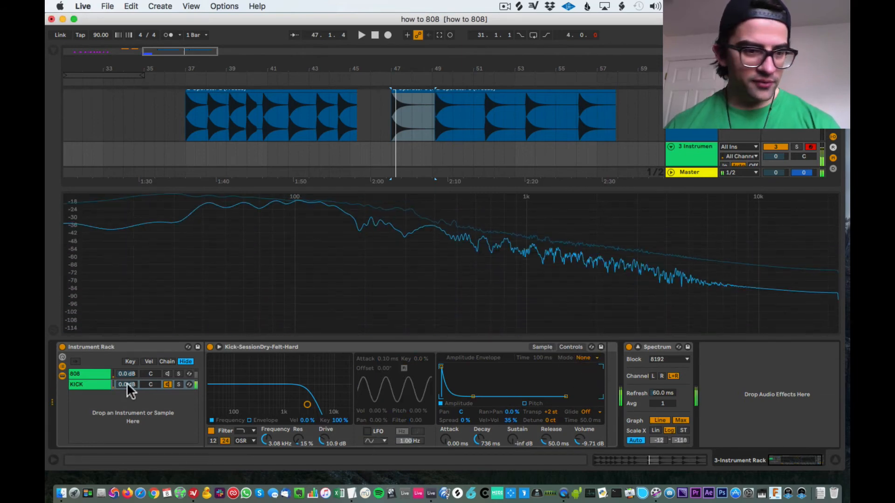
Step: Reactivate the 808 chain, compare it with and without the KICK chain, and lower the KICK Simpler's filter to 1.49 kHz
left_click(94, 374)
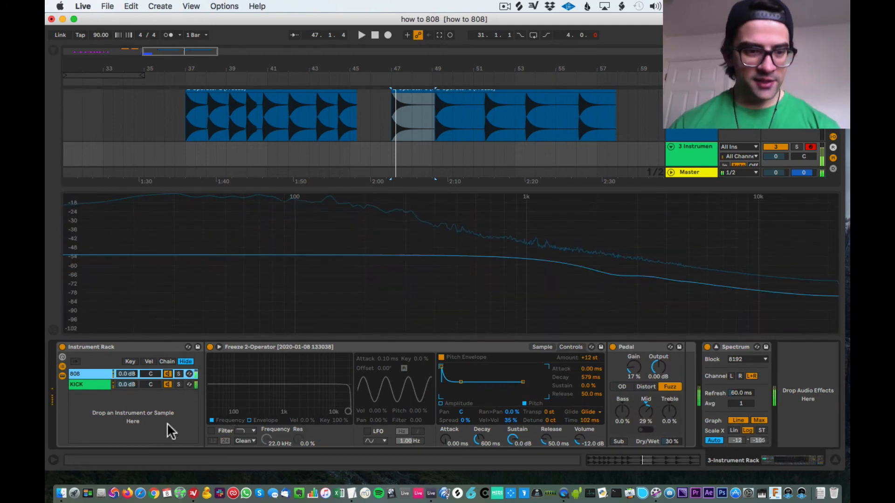
left_click(165, 383)
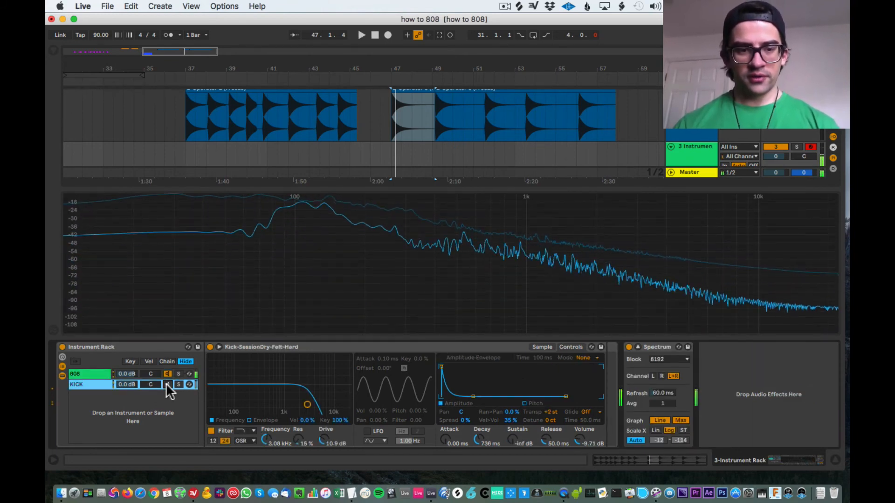
left_click(166, 383)
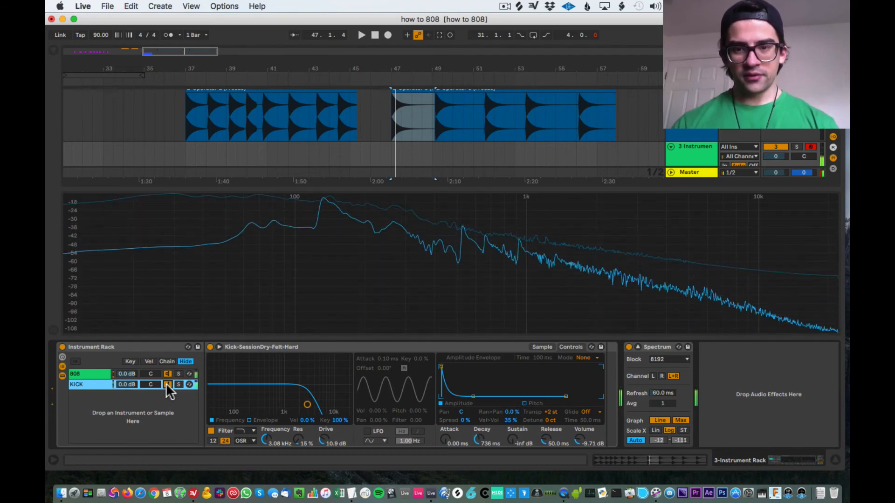
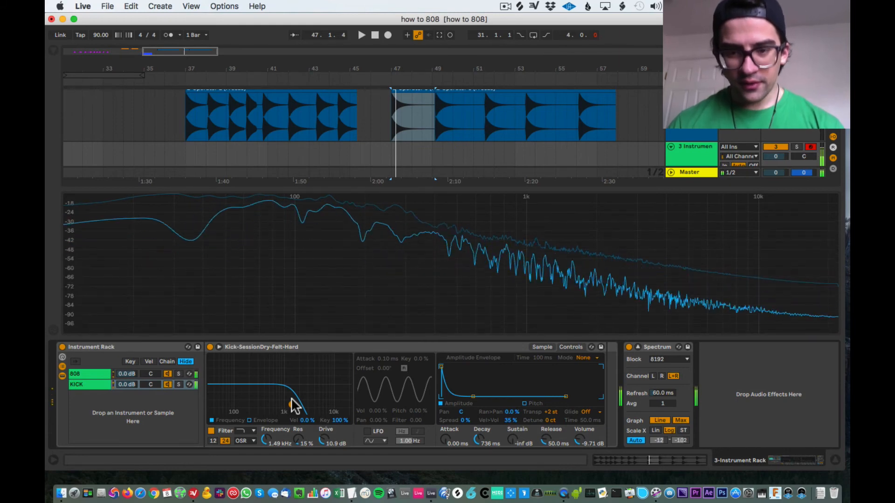
mouse_move(539, 271)
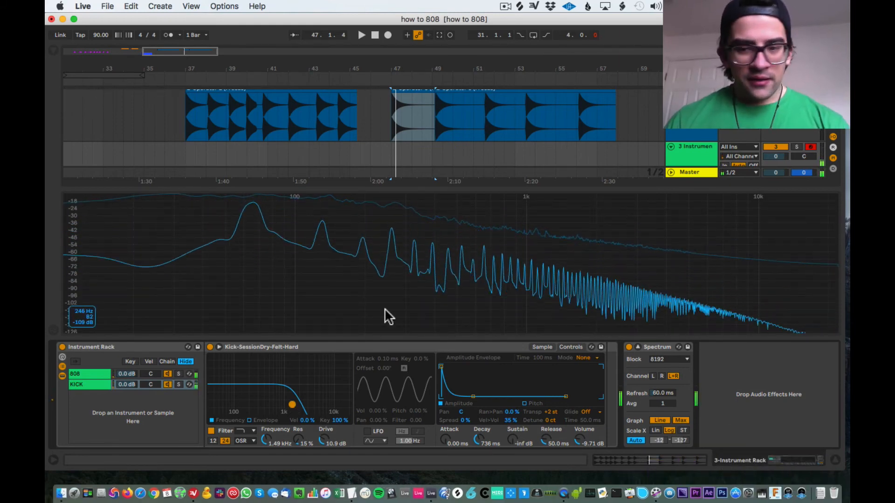
Step: Compare the KICK chain alone with the 808 chain alone in the Spectrum, and reactivate both chains
left_click(183, 374)
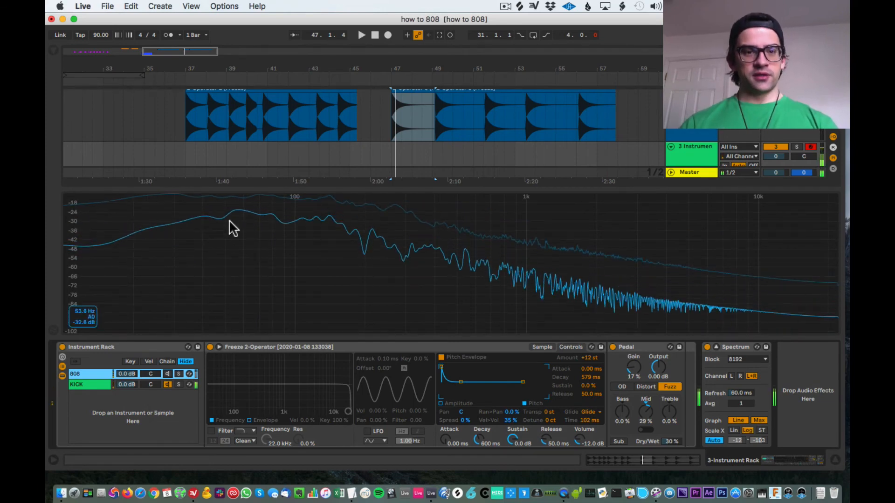
left_click(168, 384)
left_click(168, 375)
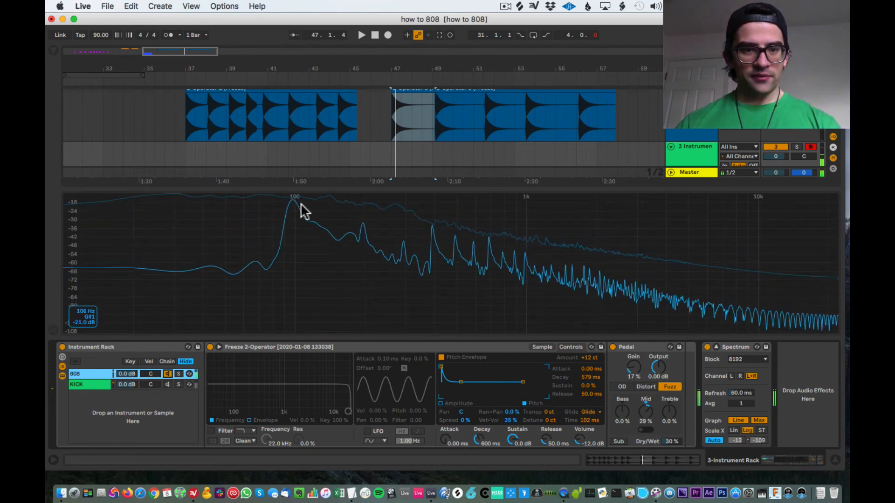
left_click(169, 383)
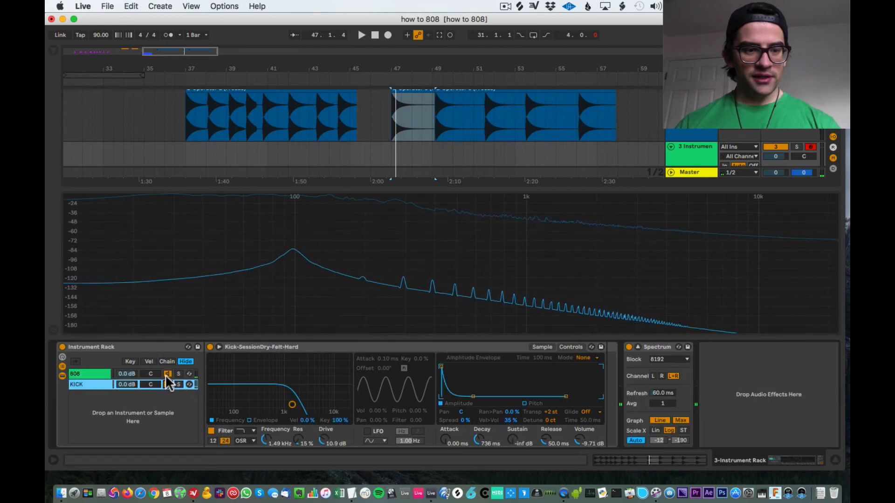
Step: Isolate the KICK chain, set its Simpler's decay to 1.04 s, and reactivate the 808 chain
left_click(167, 375)
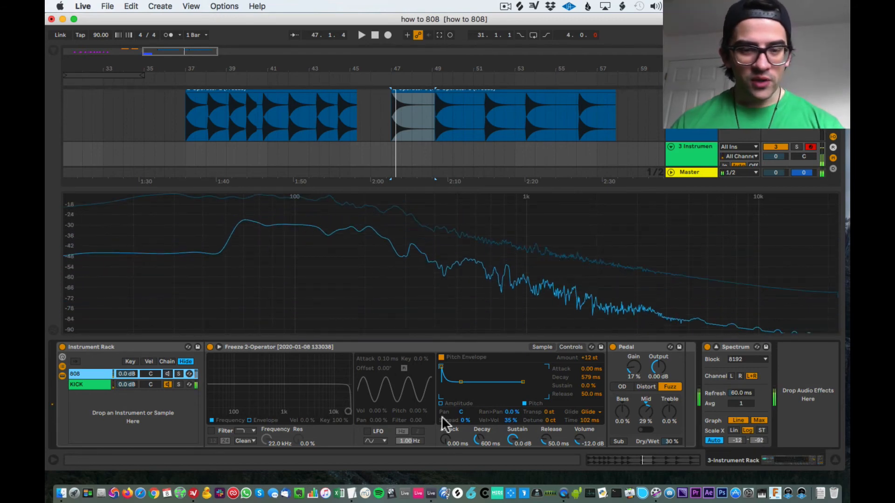
left_click(82, 385)
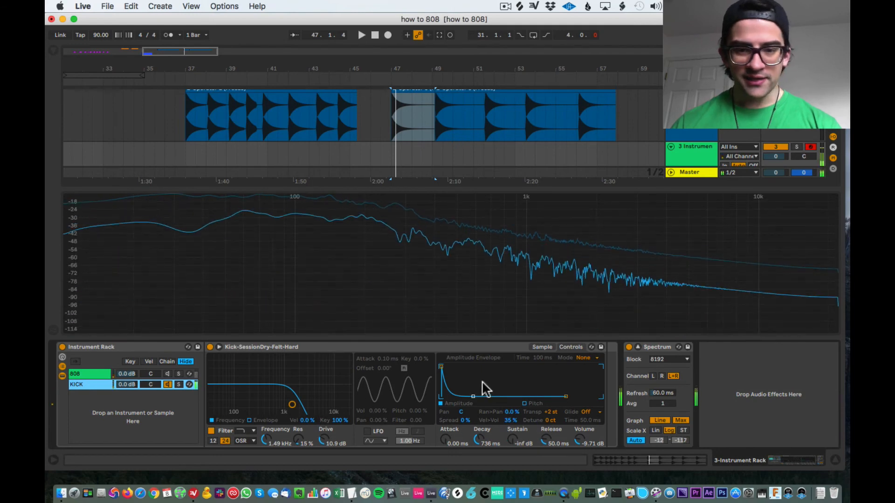
left_click_drag(474, 396, 475, 396)
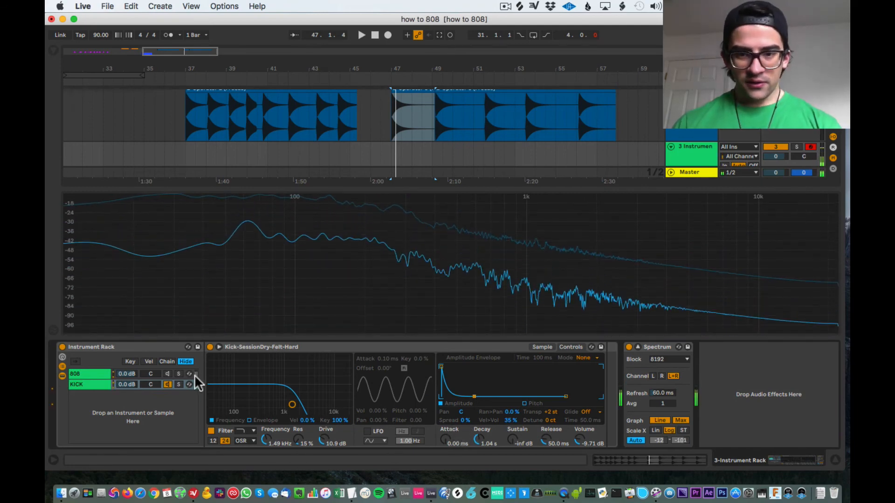
left_click(173, 377)
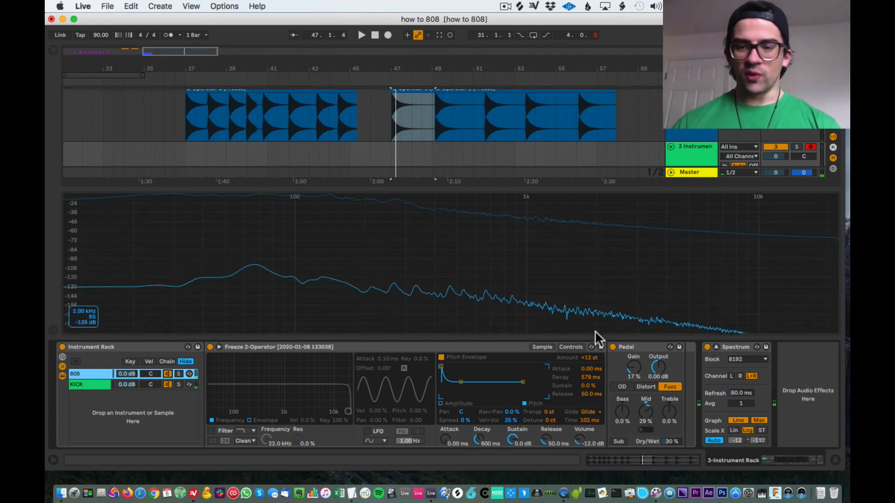
Step: Move the Pedal out of the 808 chain to after the Instrument Rack and set its gain to 10%
left_click_drag(631, 348, 691, 358)
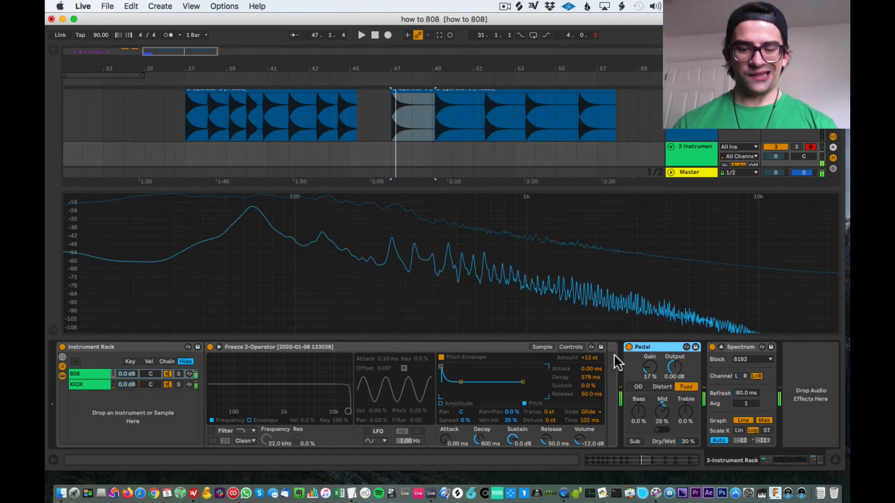
left_click_drag(650, 368, 649, 372)
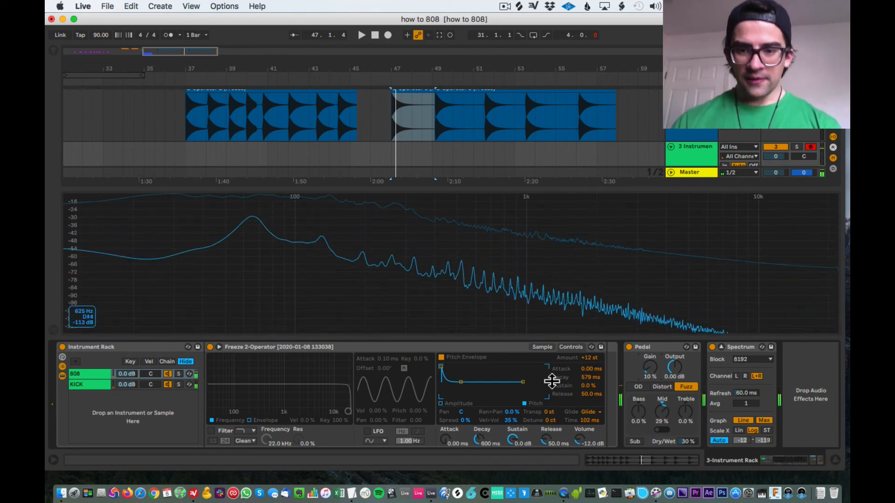
Step: Set the KICK Simpler's decay to 463 ms, enable Glide while the 808 chain is off, and reactivate the 808 chain
left_click(79, 384)
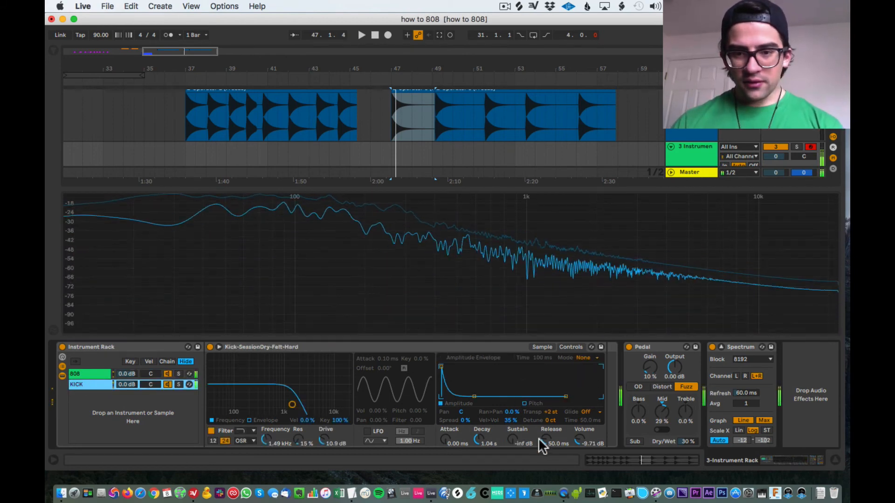
left_click_drag(473, 397, 470, 396)
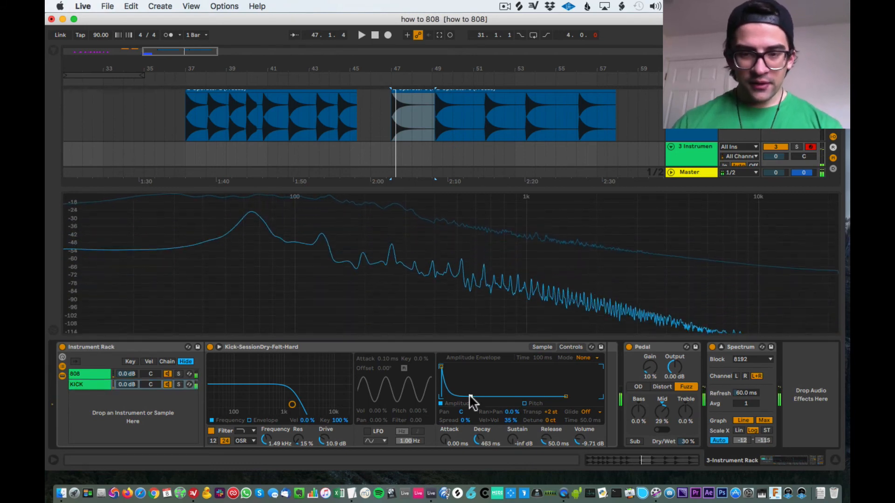
left_click(168, 374)
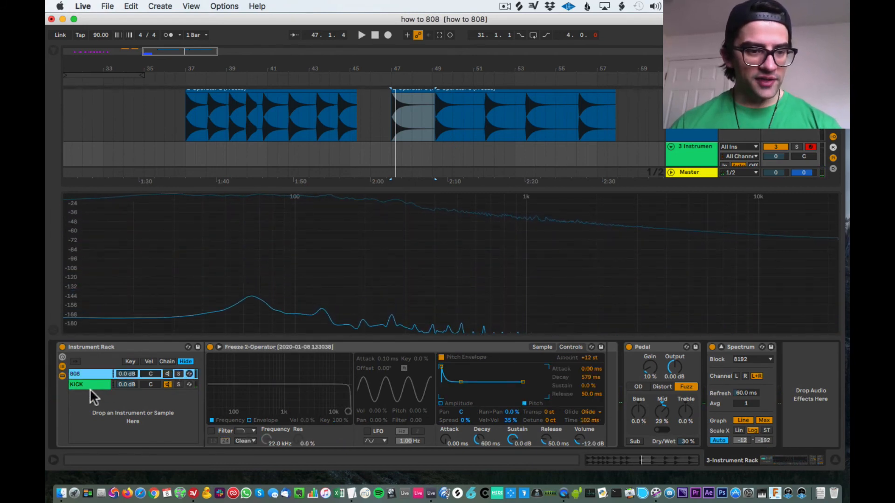
left_click(88, 385)
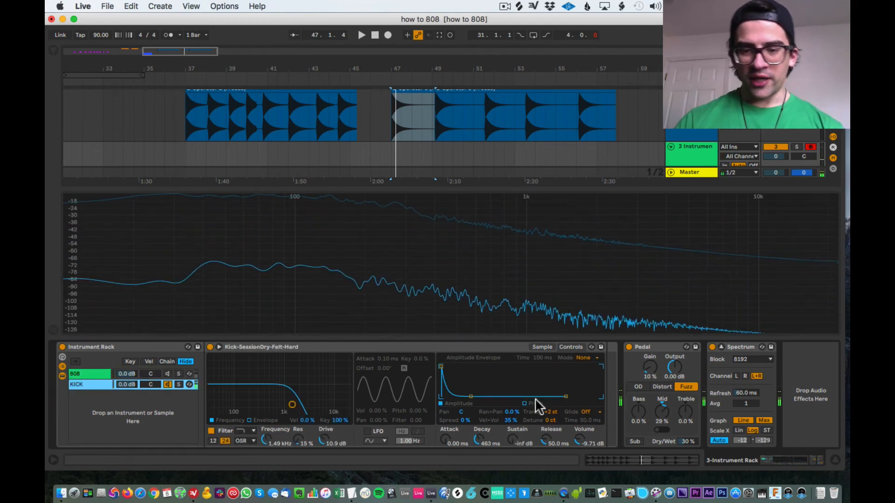
left_click(599, 412)
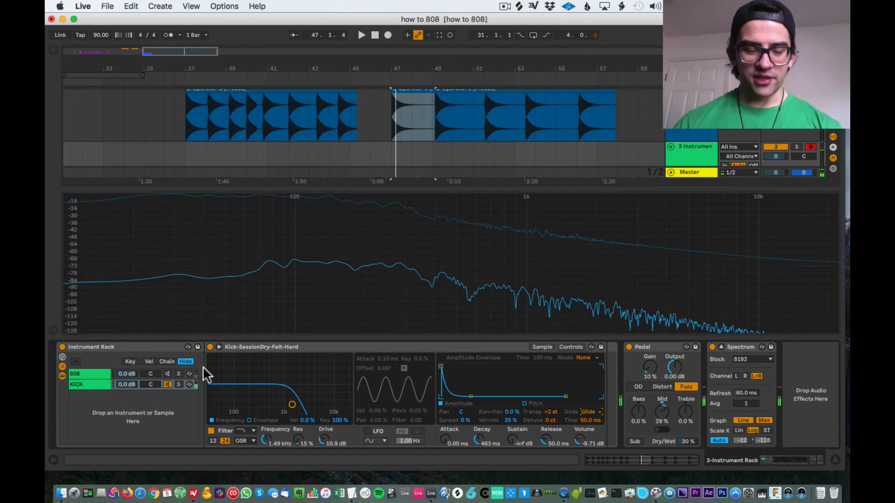
left_click(169, 376)
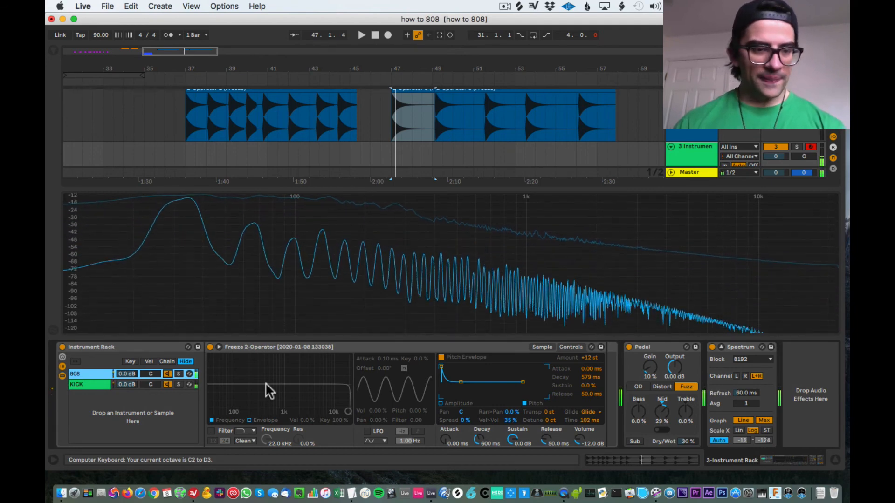
Step: Play single notes and octave jumps through the layered 808 and KICK chains, raising the keyboard octave, and examine the Spectrum
key("a")
mouse_move(244, 299)
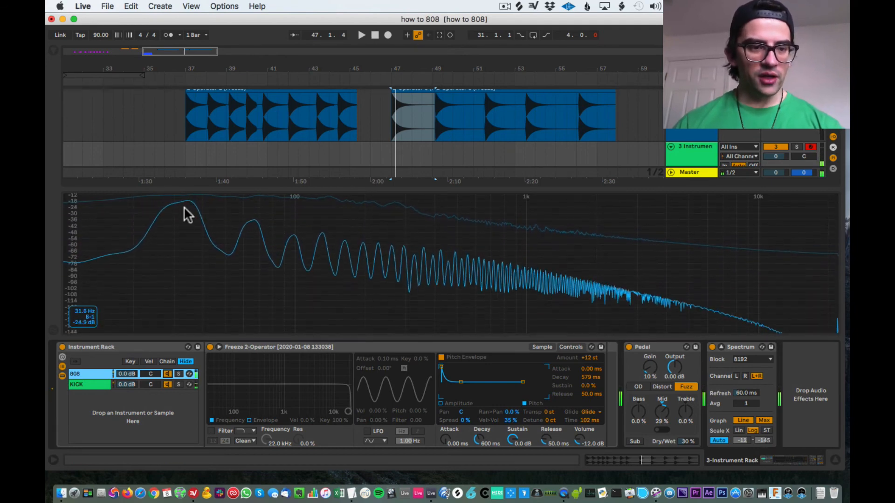
key("a")
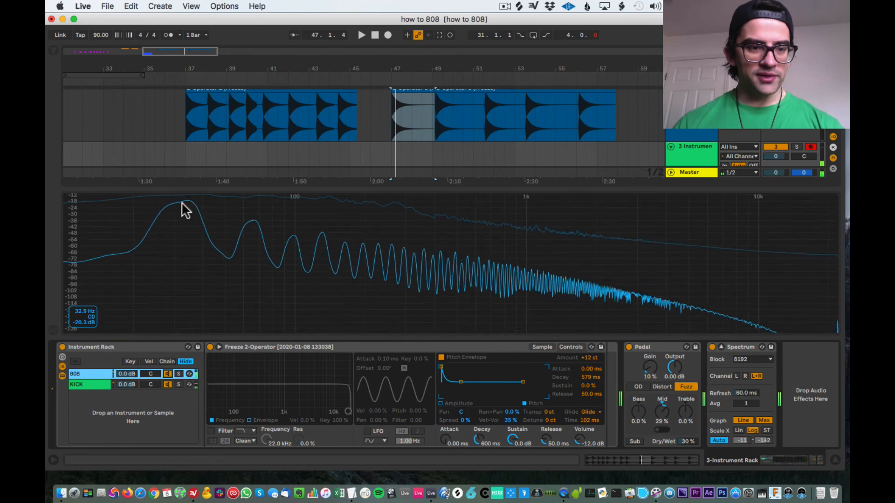
key("a")
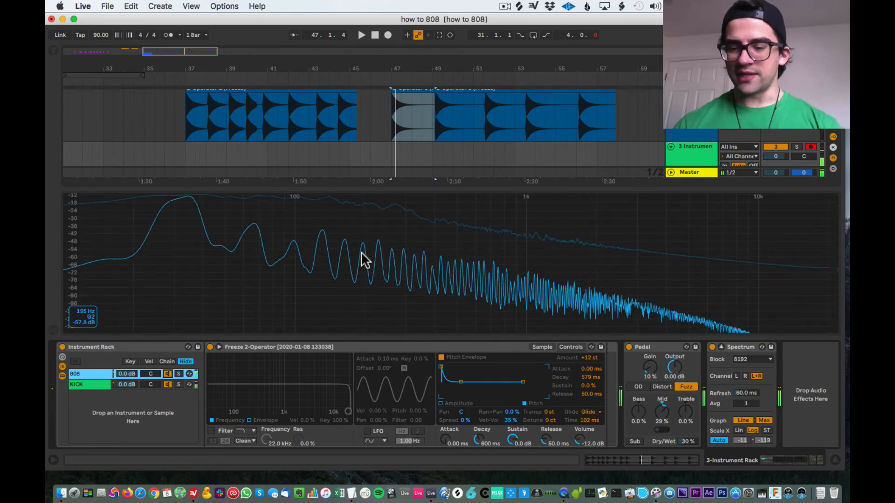
key("k")
key("a")
key("h")
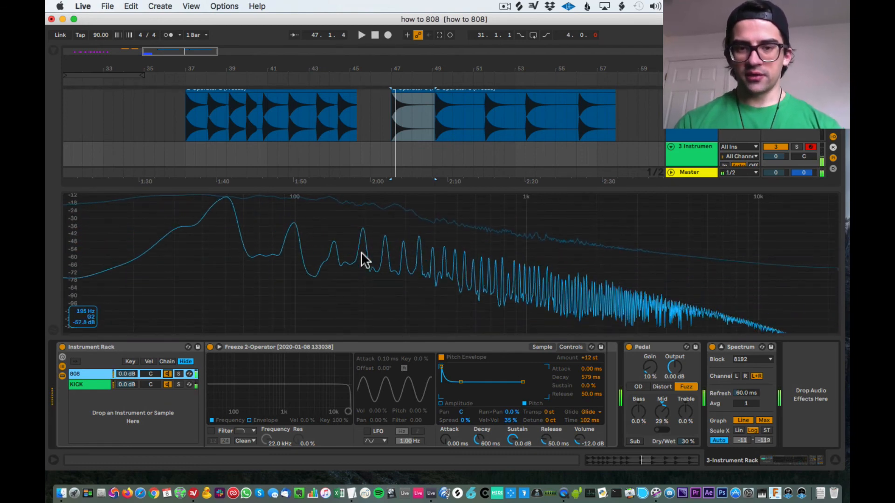
key("a")
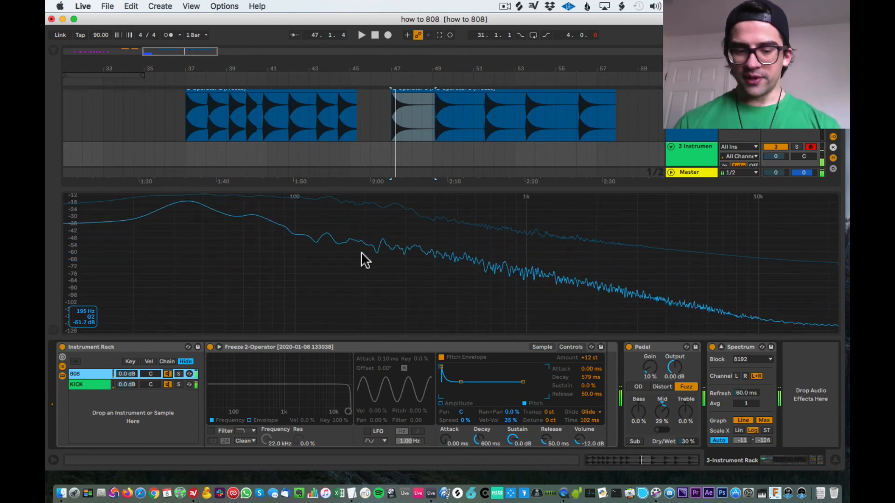
key("x")
key("a")
key("k")
key("a")
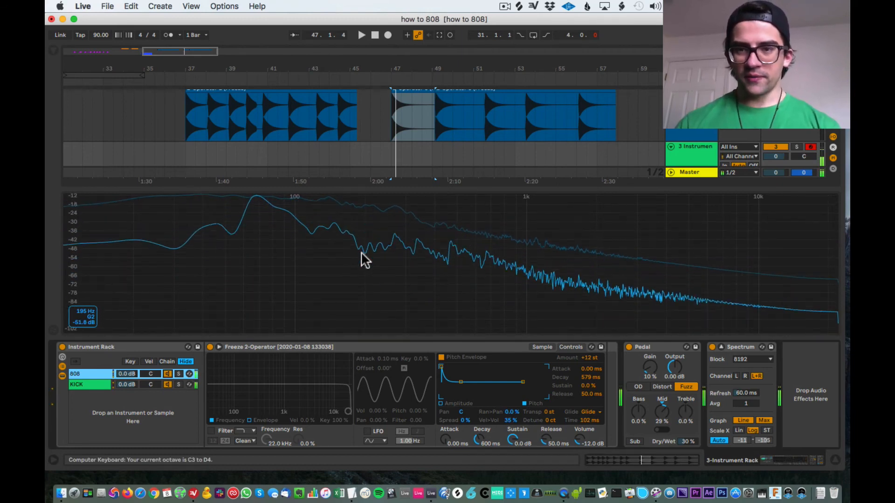
Step: Shrink the Spectrum display, move the bar 31 MIDI clip from track 5 up to the track 3 Instrument Rack, and play it
left_click_drag(592, 188, 597, 296)
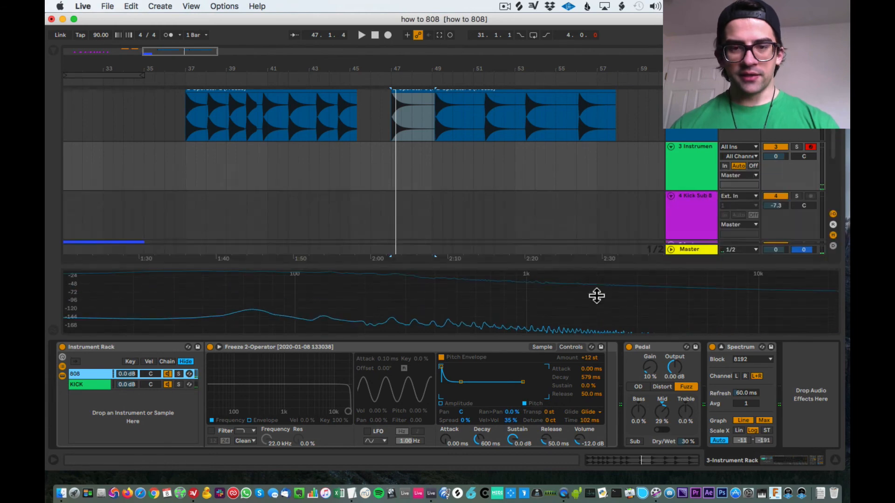
scroll(554, 180, "down", 3)
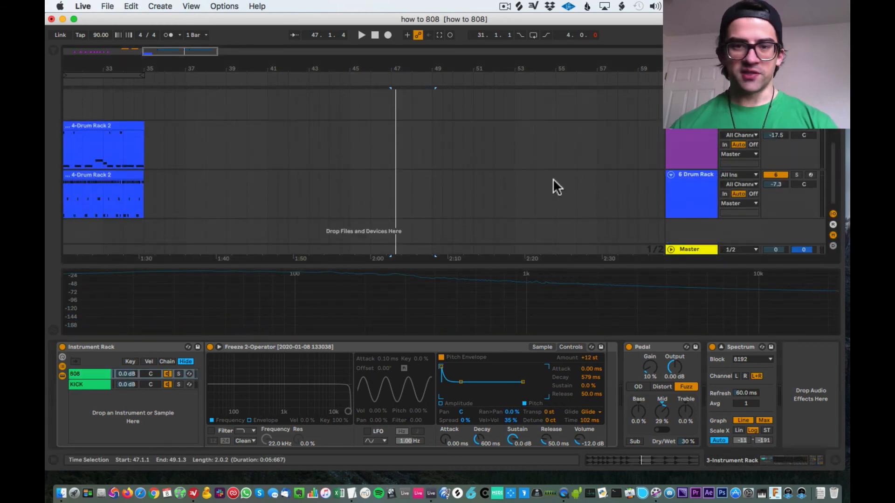
scroll(130, 236, "left", 10)
scroll(144, 216, "up", 3)
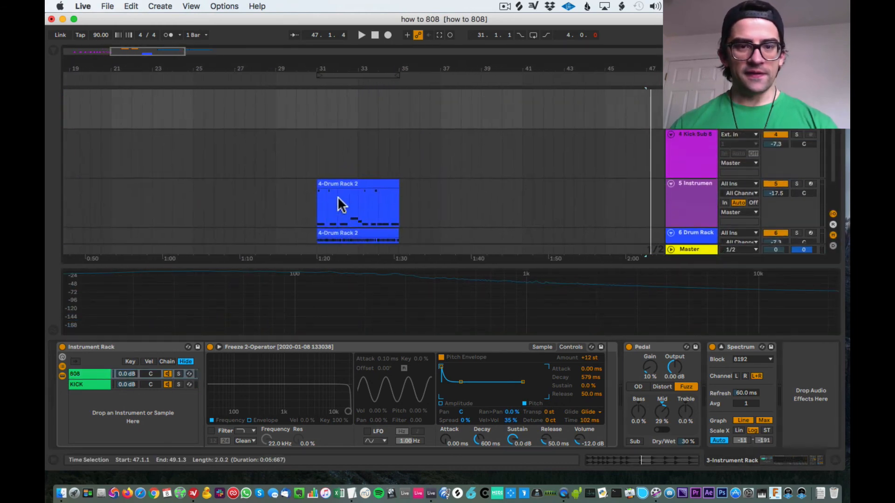
scroll(358, 216, "down", 1)
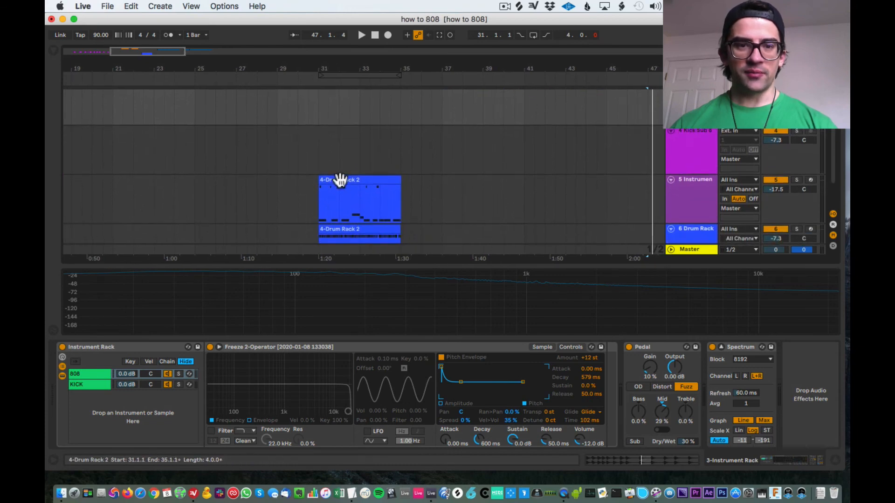
left_click_drag(341, 180, 346, 122)
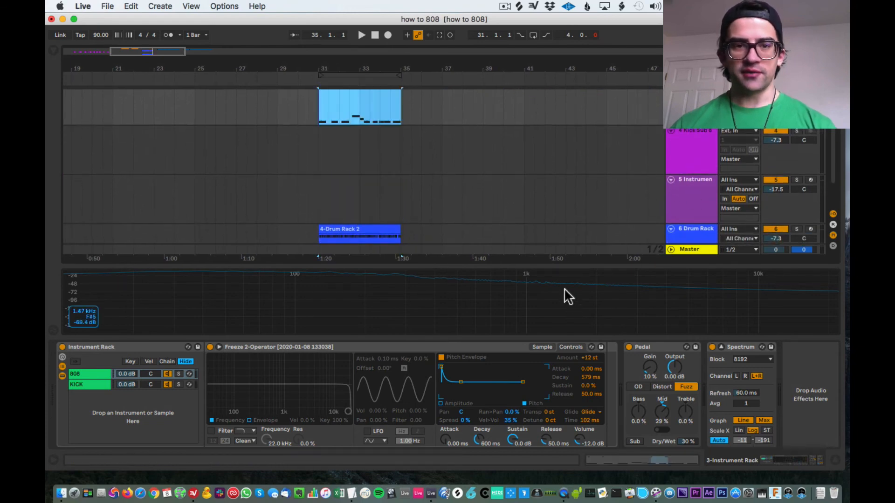
key("space")
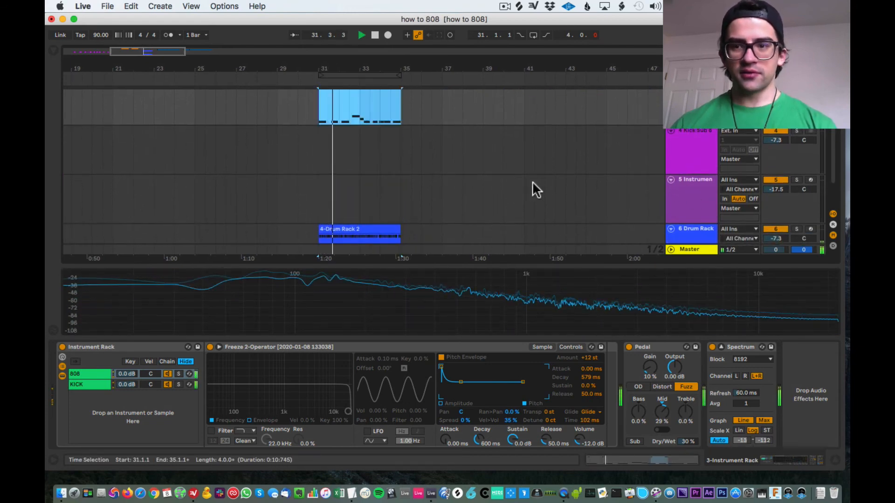
Step: Move the Drum Rack track directly below the Instrument Rack track and turn on looping for bars 31 to 35
left_click_drag(690, 231, 680, 144)
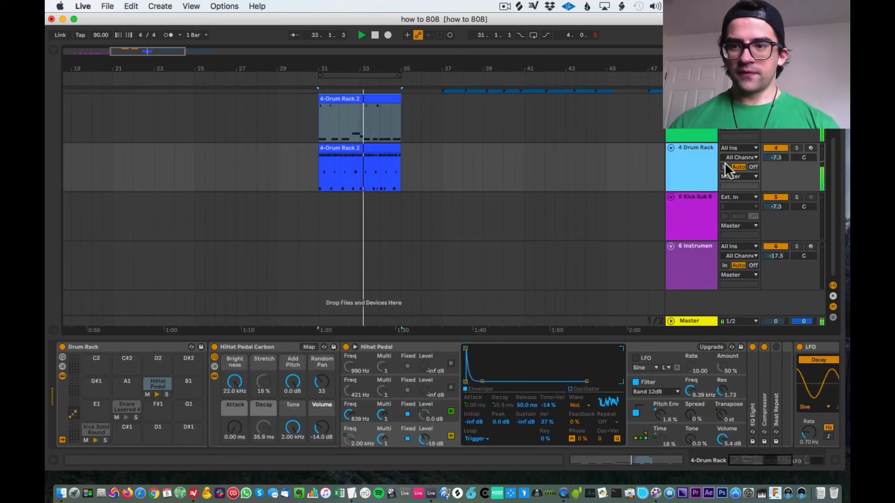
left_click_drag(775, 108, 776, 113)
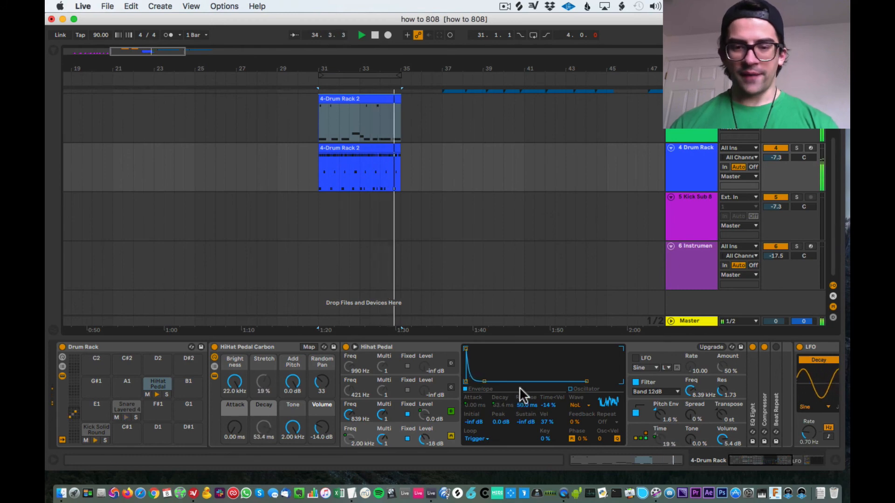
scroll(524, 394, "right", 5)
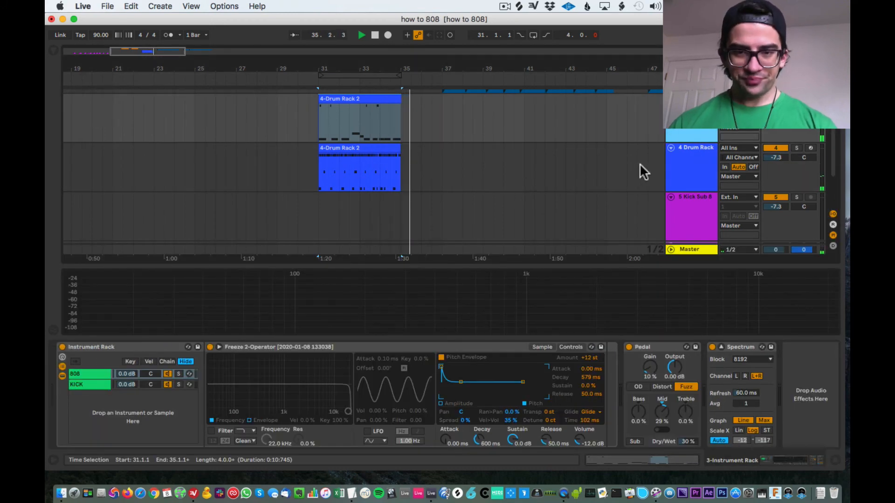
key("super+l")
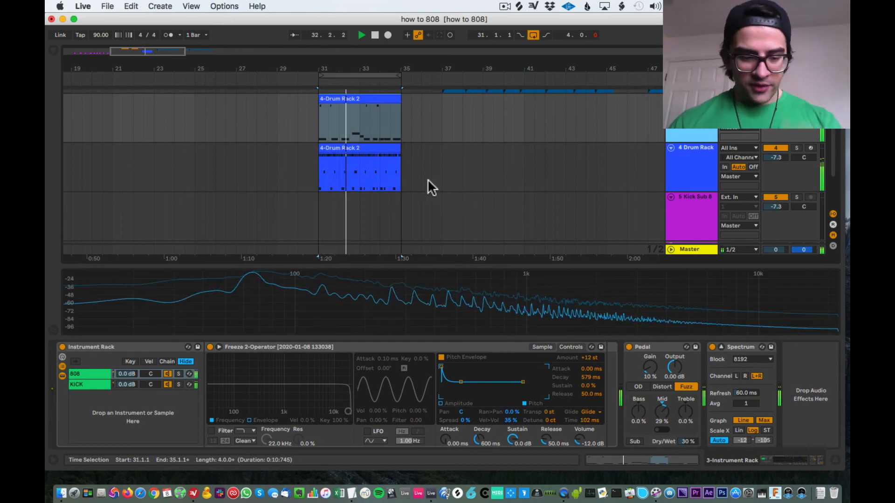
scroll(380, 157, "down", 3)
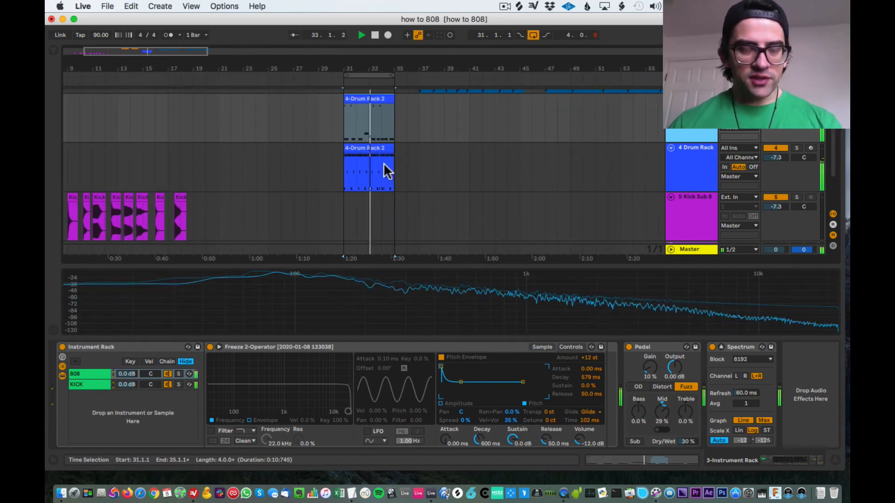
scroll(368, 163, "down", 1)
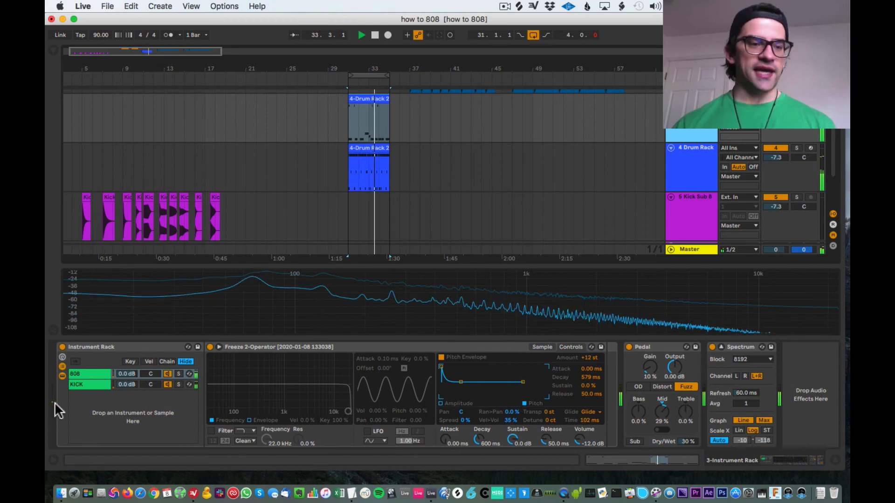
Step: Compare the looped beat with the KICK chain off and on, leaving the chain active, and stop playback
left_click(85, 375)
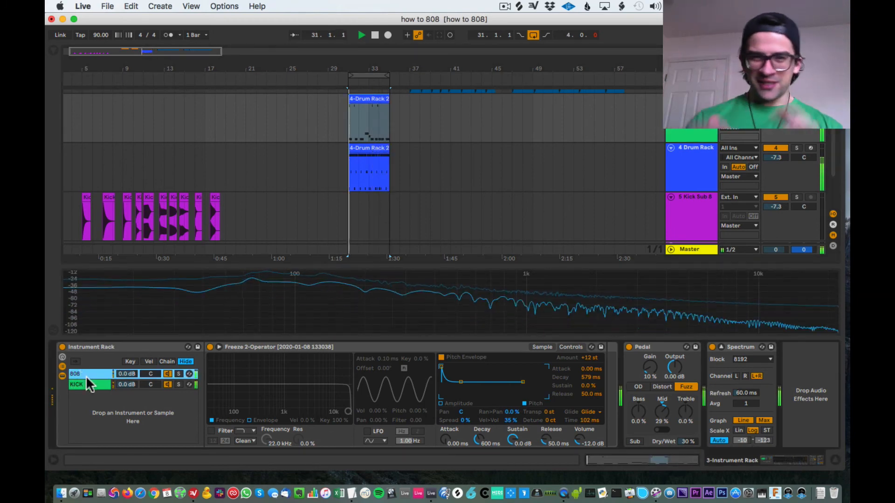
left_click(121, 381)
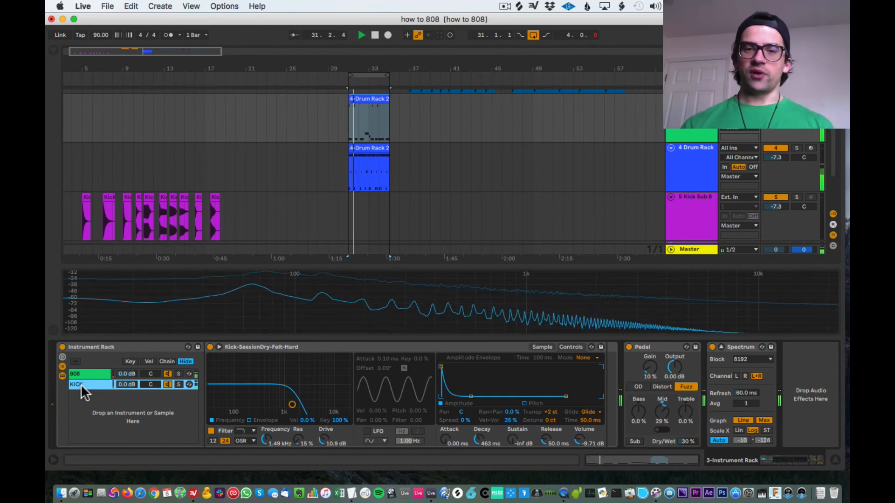
scroll(338, 150, "up", 5)
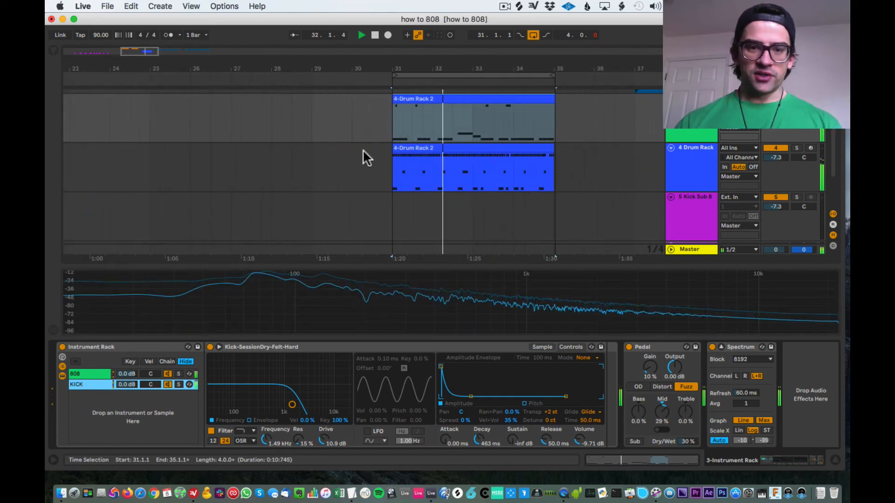
scroll(362, 150, "up", 2)
left_click(689, 171)
scroll(390, 191, "right", 3)
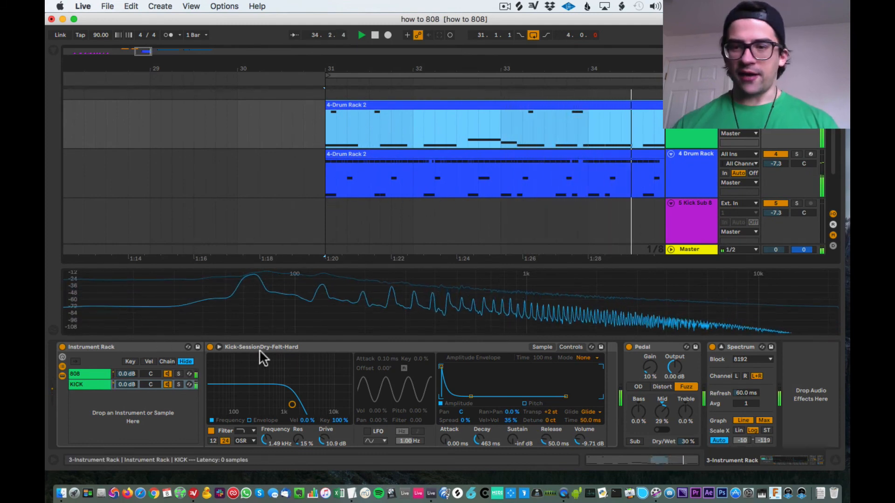
left_click(167, 384)
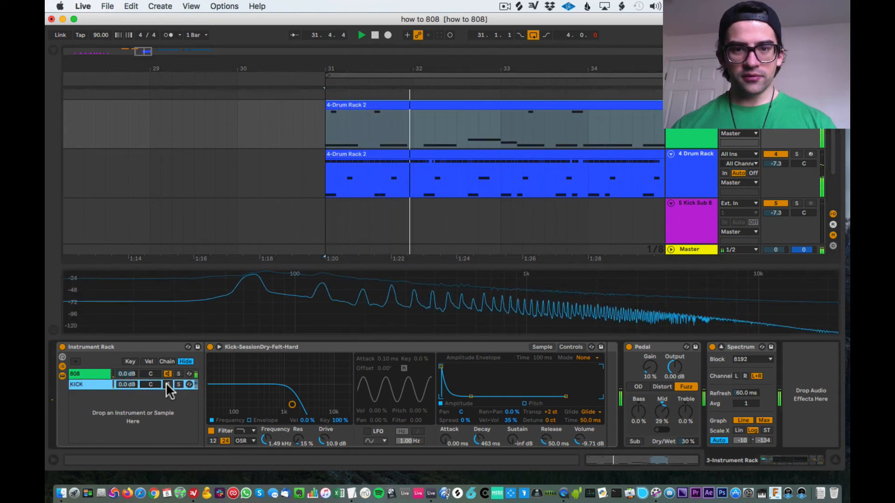
left_click(167, 384)
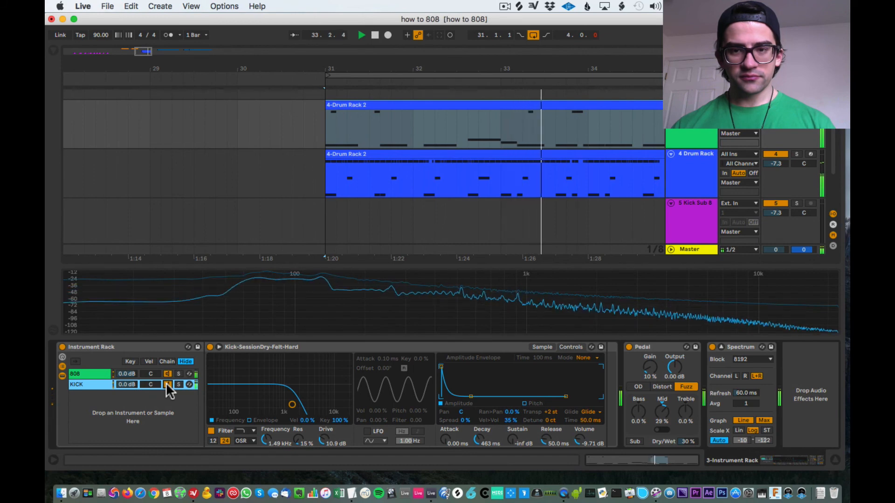
key("space")
scroll(547, 194, "down", 4)
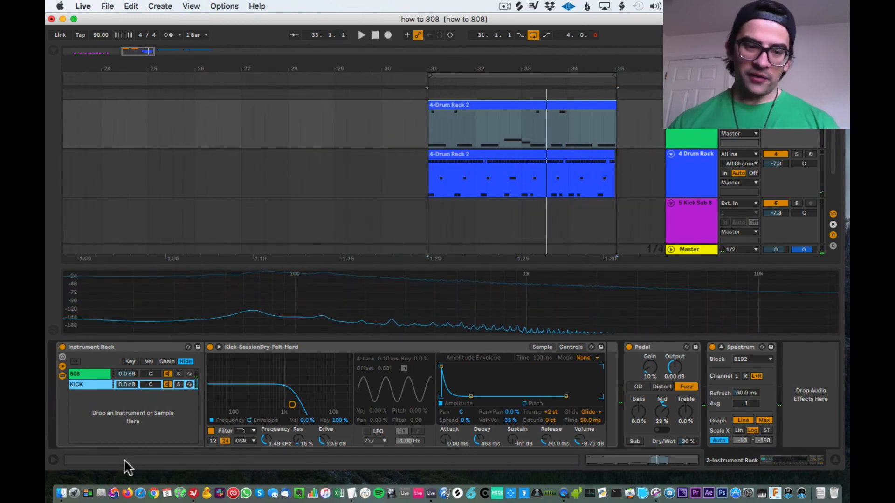
Step: Solo the Instrument Rack track and briefly play its layered 808 and KICK pattern
left_click(87, 377)
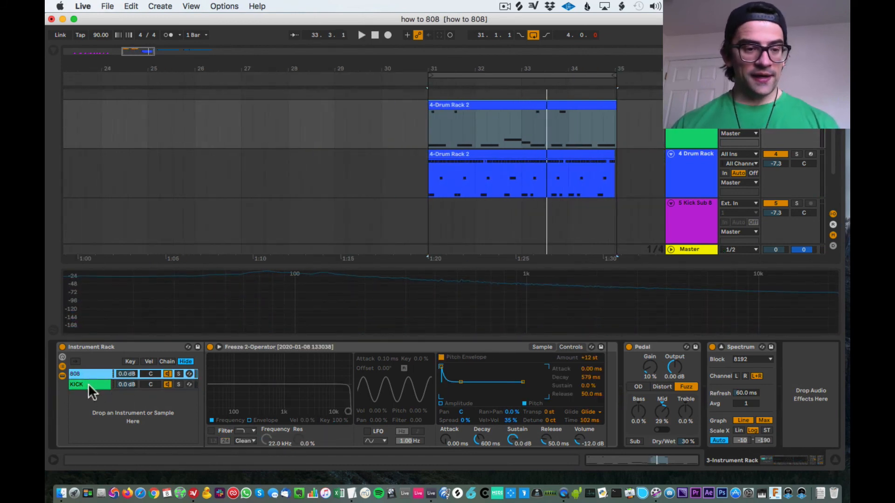
left_click(88, 384)
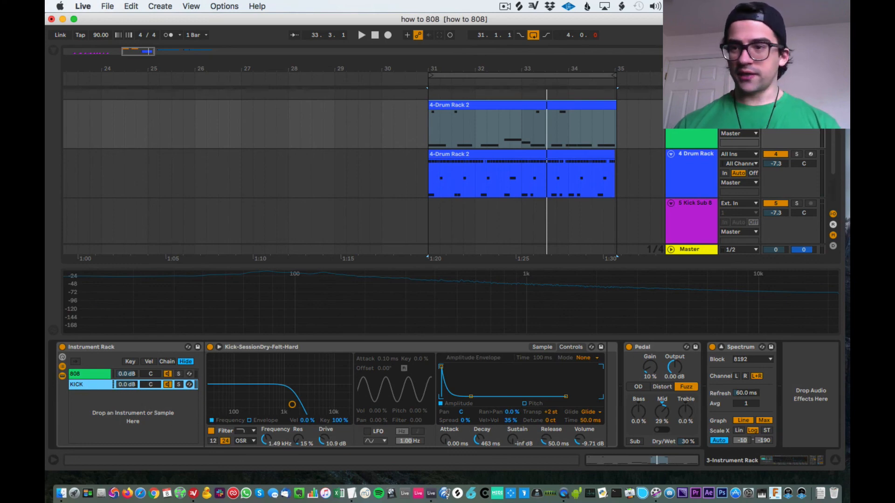
left_click(796, 105)
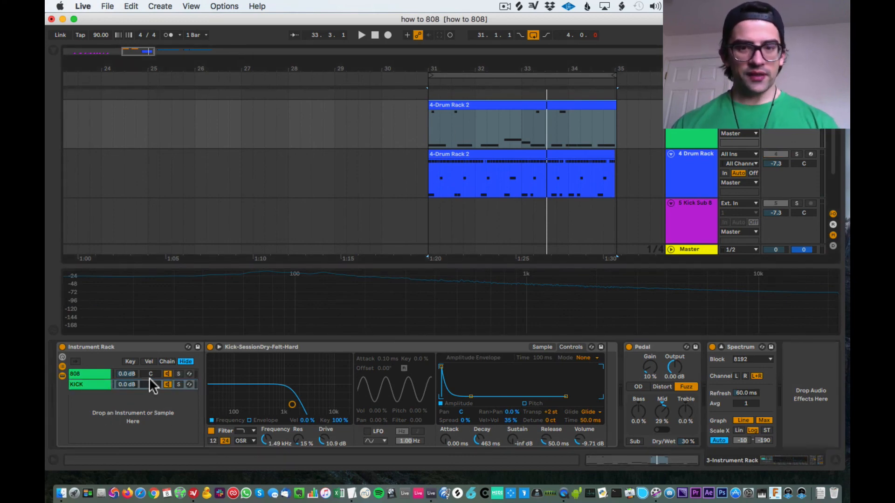
key("space")
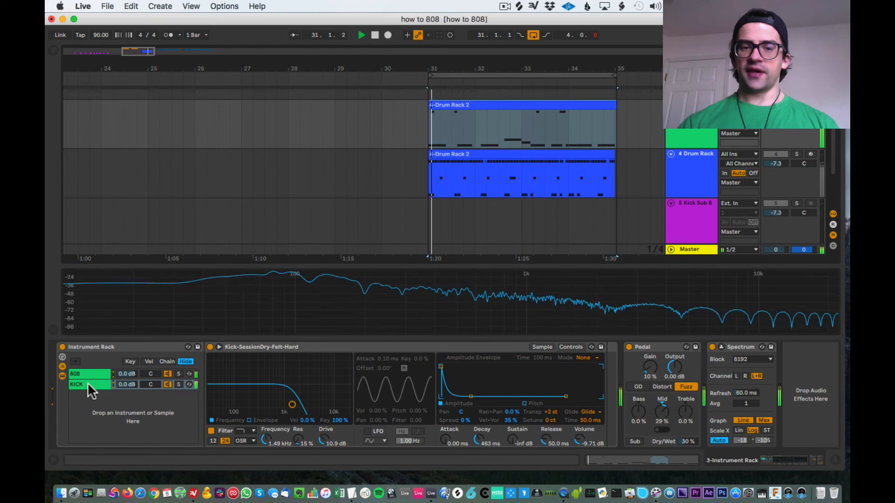
key("space")
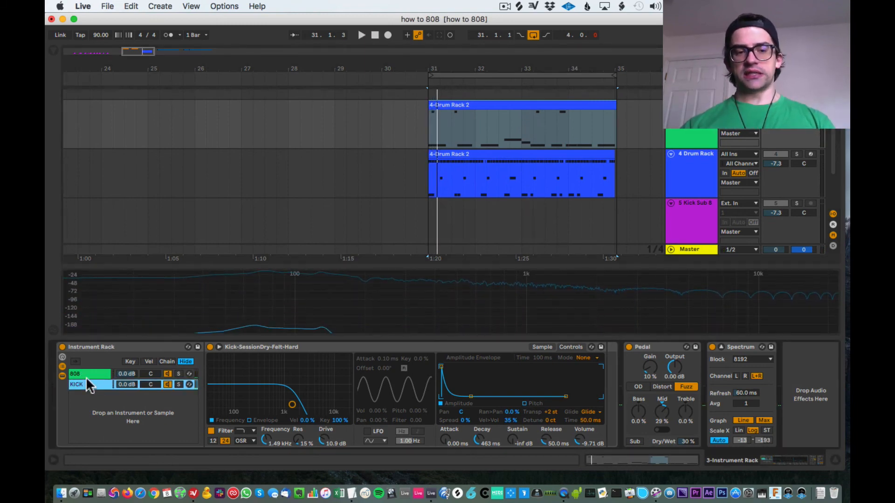
Step: Set the 808 Simpler's amplitude envelope attack to 6.04 ms and play the soloed loop
left_click(85, 371)
left_click(90, 383)
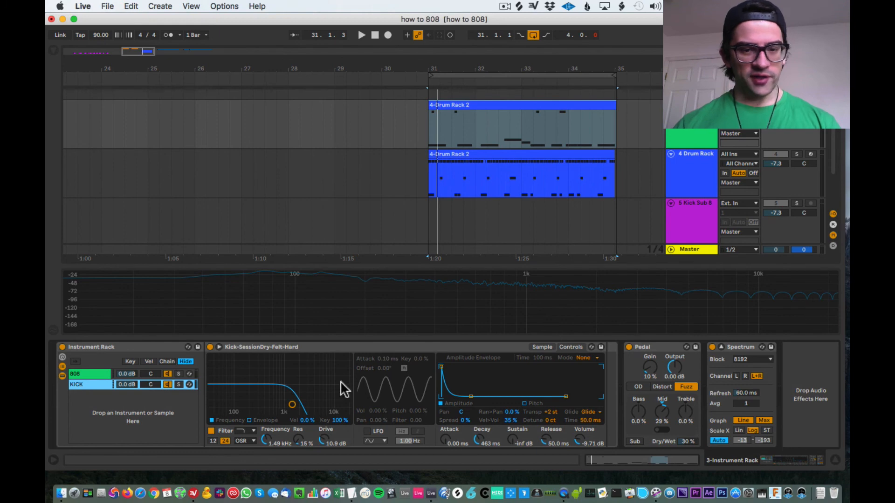
left_click(89, 375)
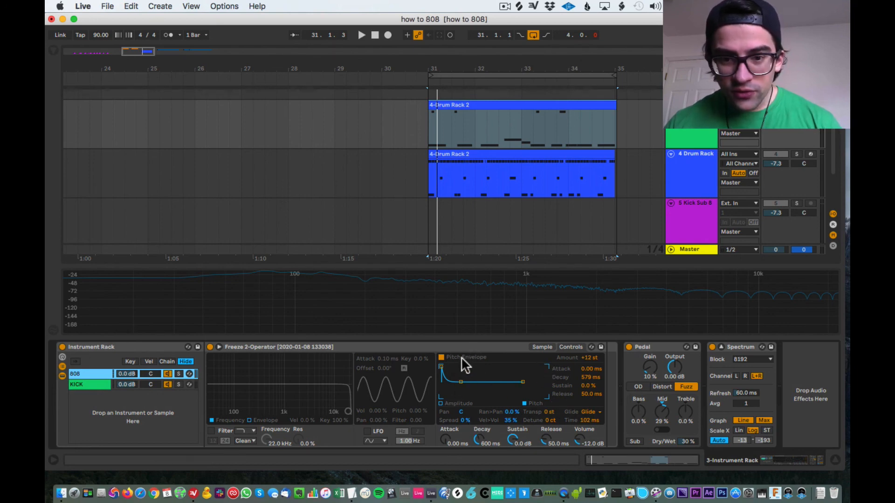
left_click(442, 404)
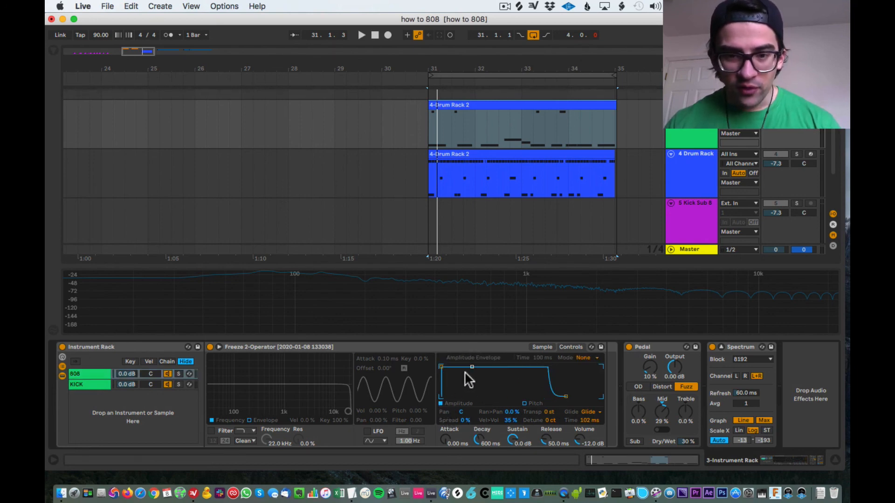
left_click_drag(441, 366, 442, 367)
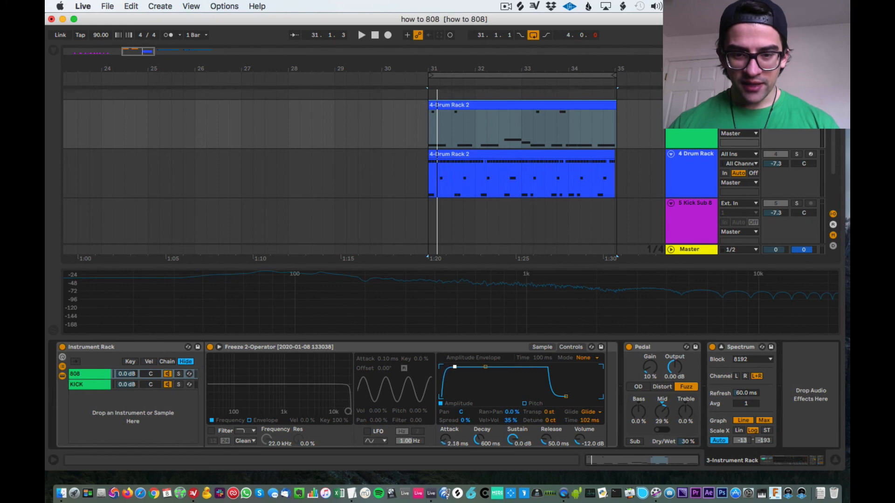
key("space")
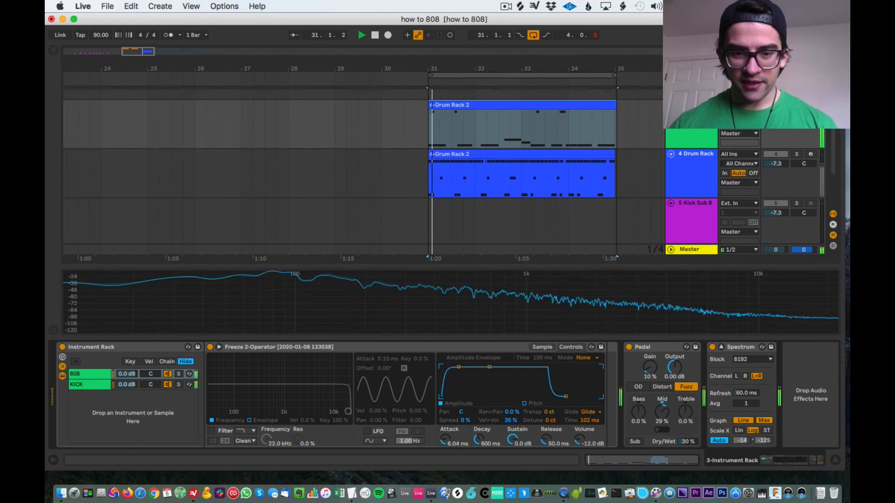
Step: Turn off the KICK chain and raise the 808 Simpler's amplitude envelope attack to 19.4 ms while the loop plays
left_click(167, 384)
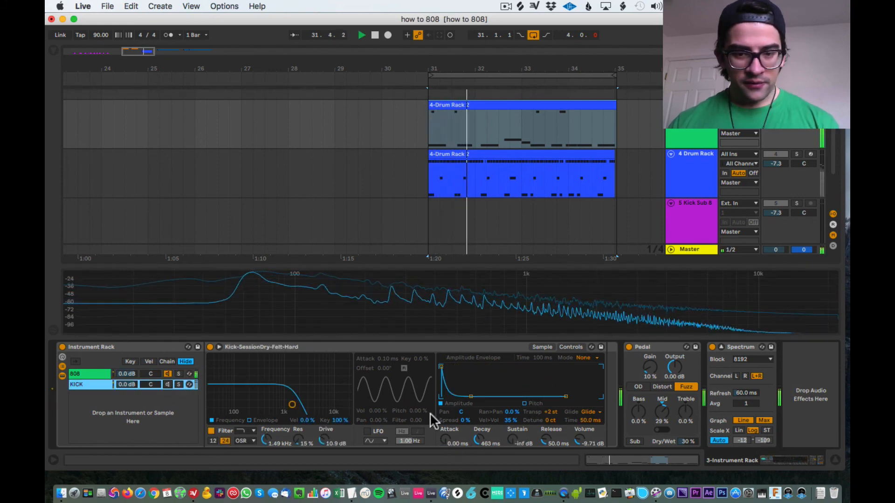
left_click(83, 373)
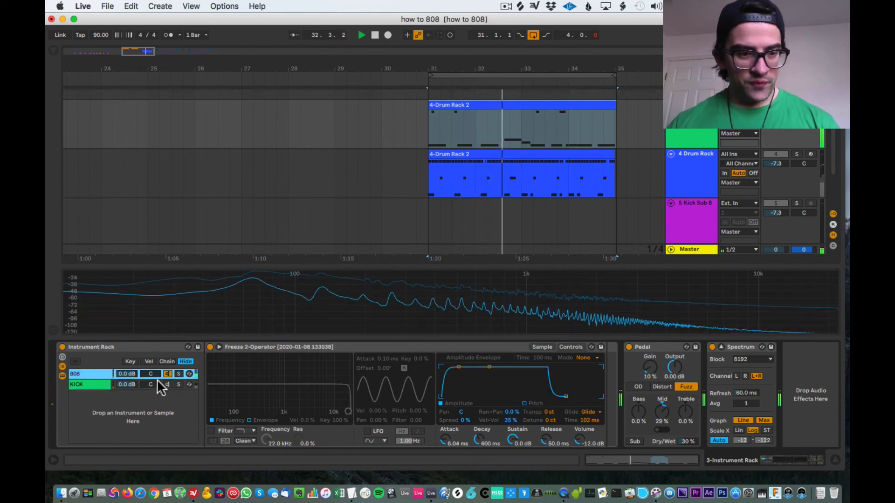
left_click_drag(459, 367, 467, 367)
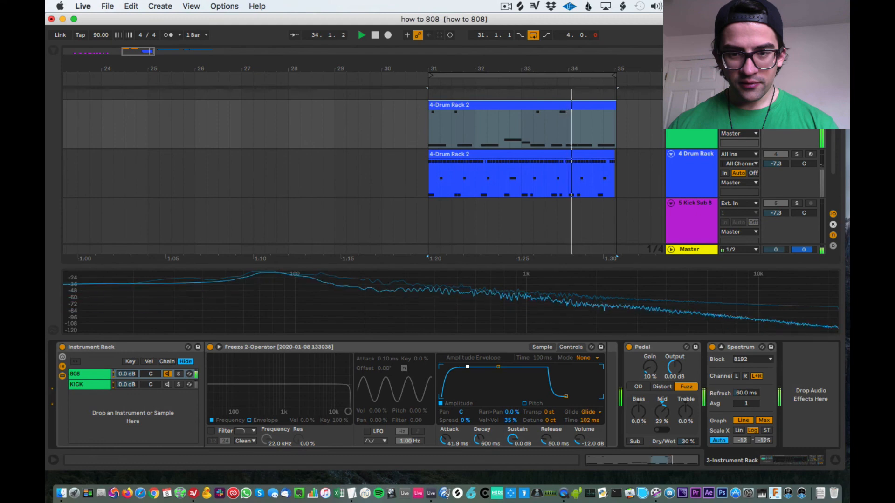
left_click_drag(470, 367, 479, 367)
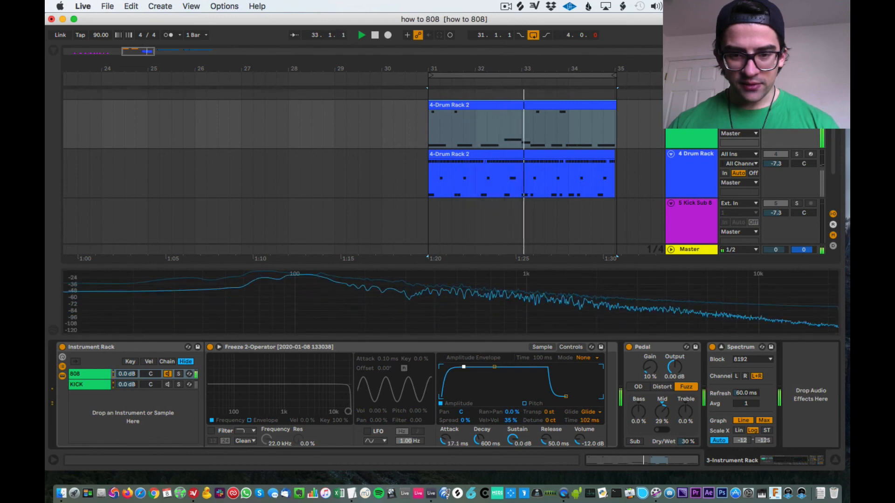
Step: Turn on the KICK chain, turn off the 808 chain, and set the KICK Simpler's envelope decay to 1.31 s
left_click(169, 384)
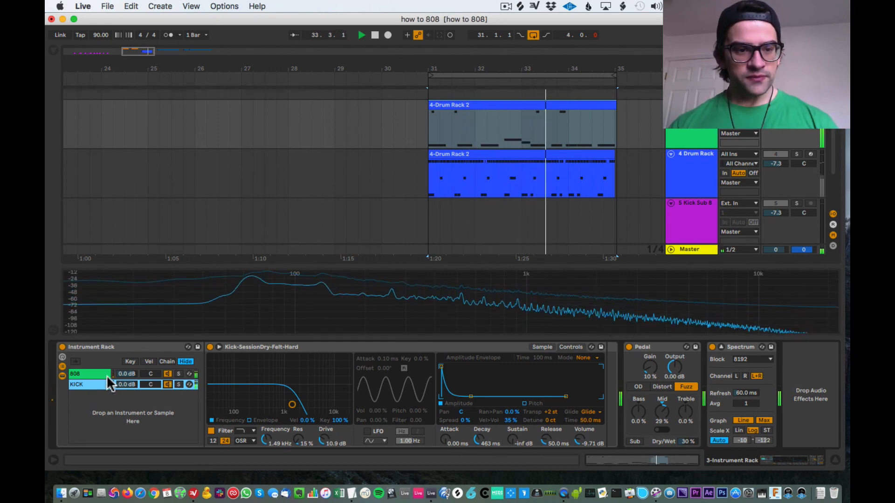
left_click(167, 374)
left_click(79, 385)
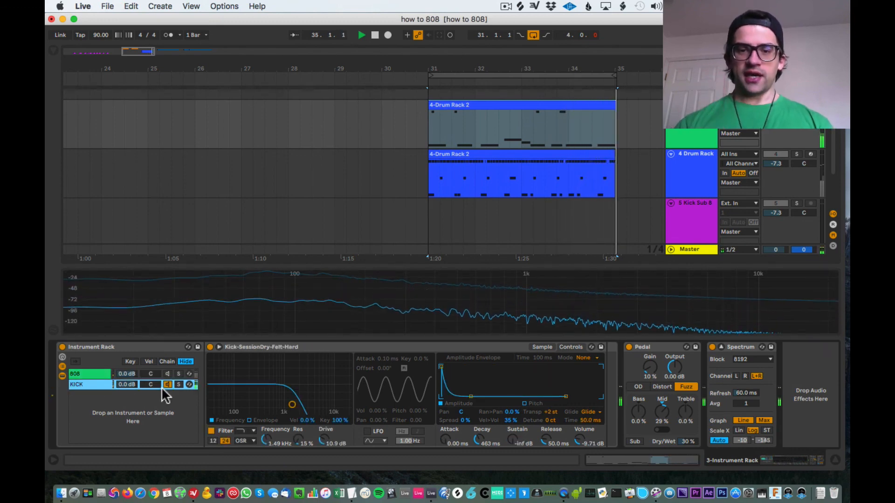
left_click_drag(472, 400, 476, 397)
Step: Switch playback from the KICK chain to the 808 chain, set the 808 attack to 30.4 ms, and enlarge the spectrum display
left_click(167, 385)
left_click(167, 374)
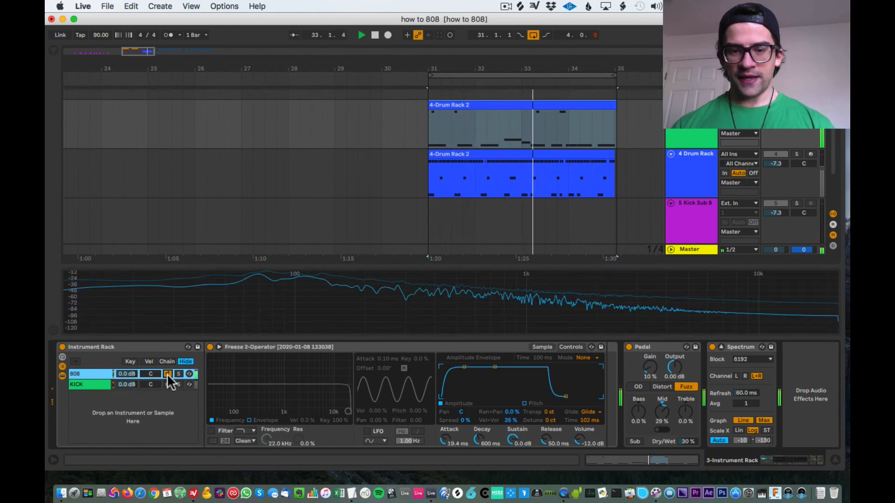
left_click_drag(447, 440, 447, 435)
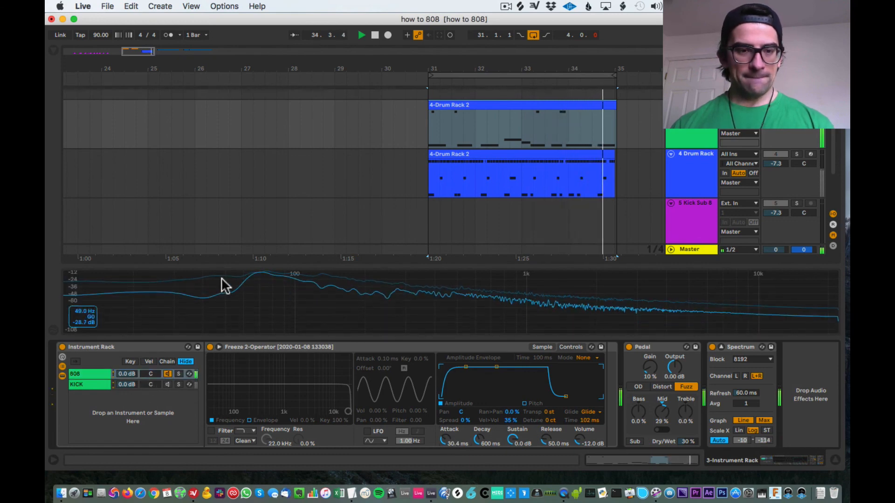
left_click_drag(218, 266, 217, 243)
Step: Turn the KICK chain back on and move the Pedal effect into the 808 chain
left_click(167, 384)
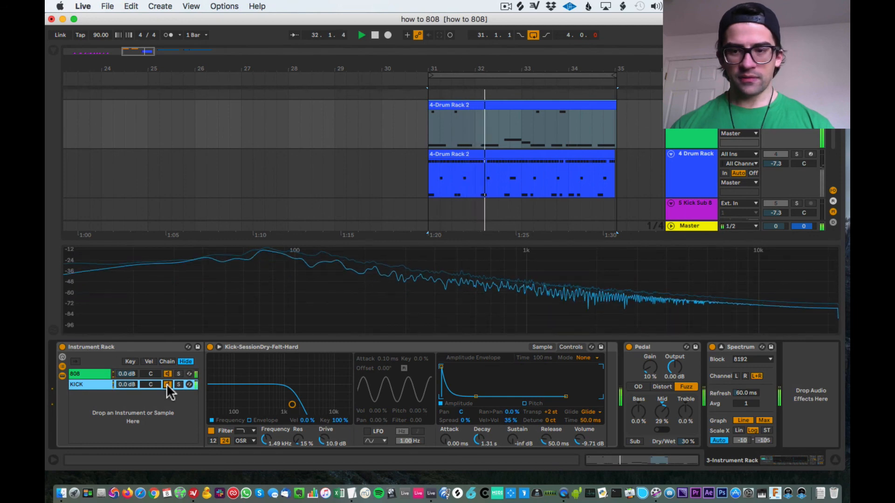
left_click(93, 374)
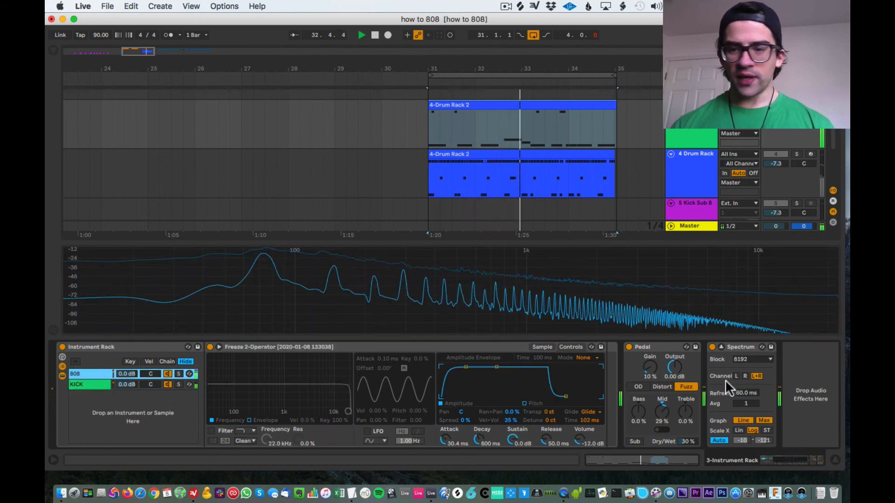
left_click(663, 348)
left_click_drag(662, 350, 606, 370)
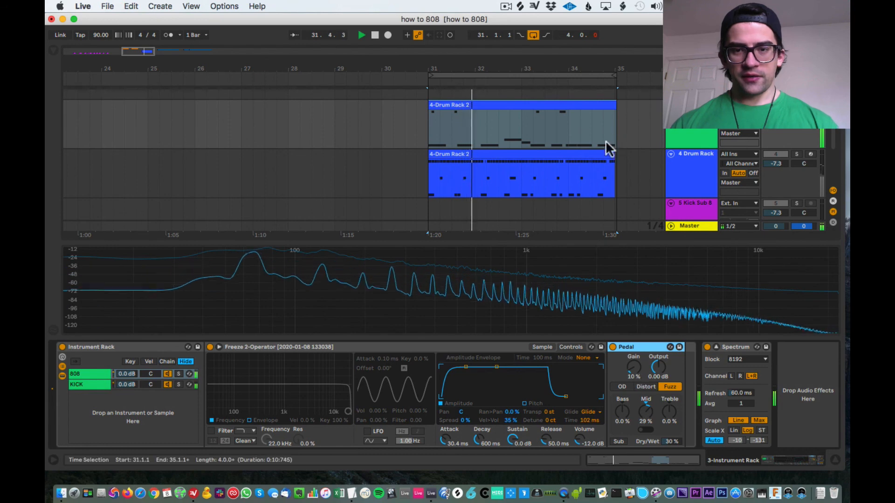
Step: Solo and unsolo the Drum Rack track to return all tracks to the mix, and stop playback
left_click_drag(608, 148, 542, 143)
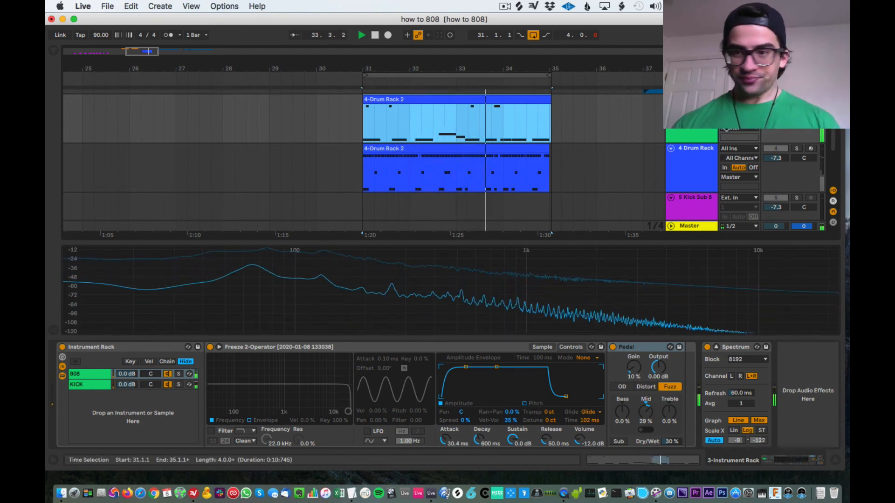
left_click(797, 148)
left_click(798, 148)
key("space")
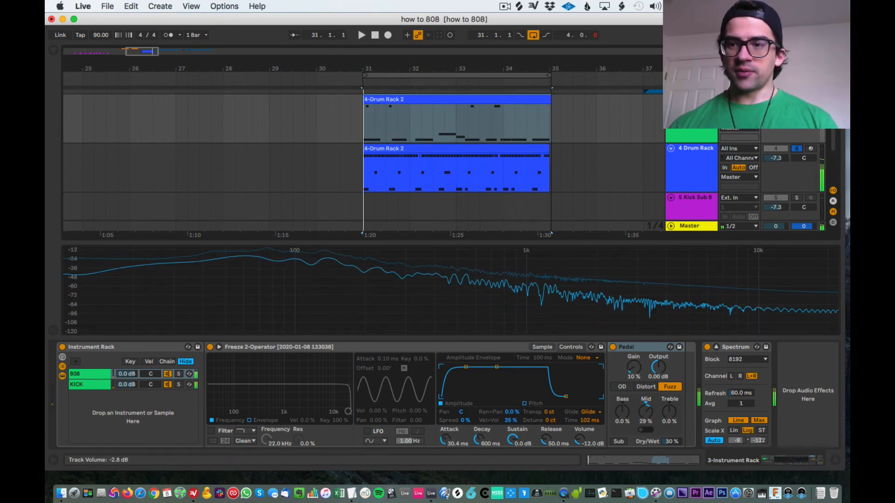
Step: Open the Drum Rack clip, audition its kick, snare and hi-hat, and deactivate all Kick Solid Round notes
left_click(702, 149)
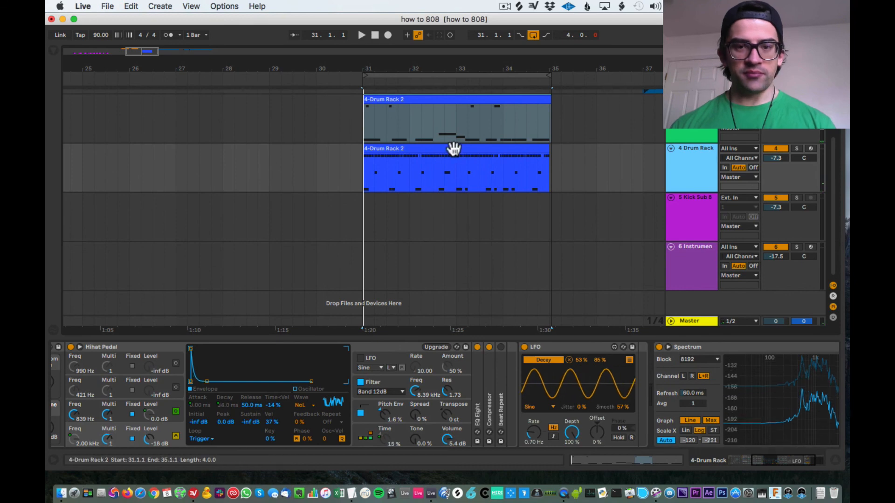
left_click(453, 148)
left_click(240, 406)
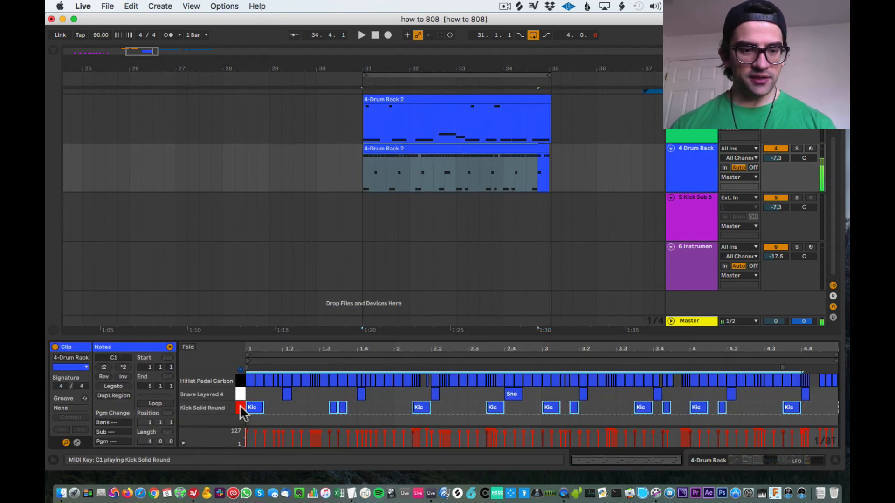
left_click(237, 394)
left_click(238, 381)
left_click(240, 406)
key("0")
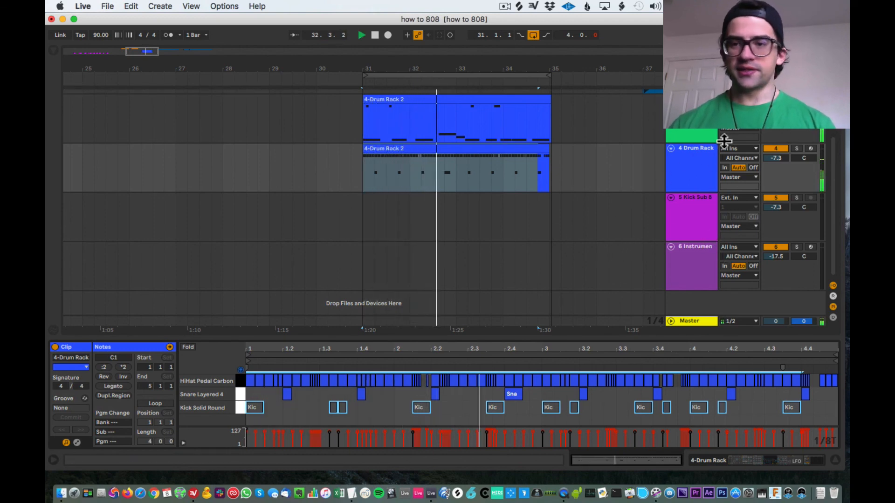
Step: Set the KICK chain volume in the Instrument Rack to -4.0 dB while the full beat loops
left_click(703, 157)
scroll(588, 173, "up", 2)
scroll(580, 182, "up", 1)
scroll(580, 182, "right", 1)
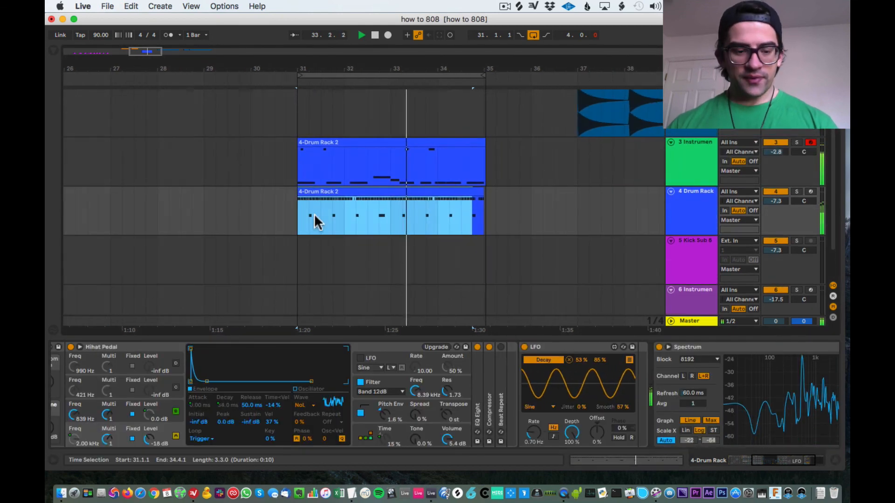
scroll(317, 212, "down", 1)
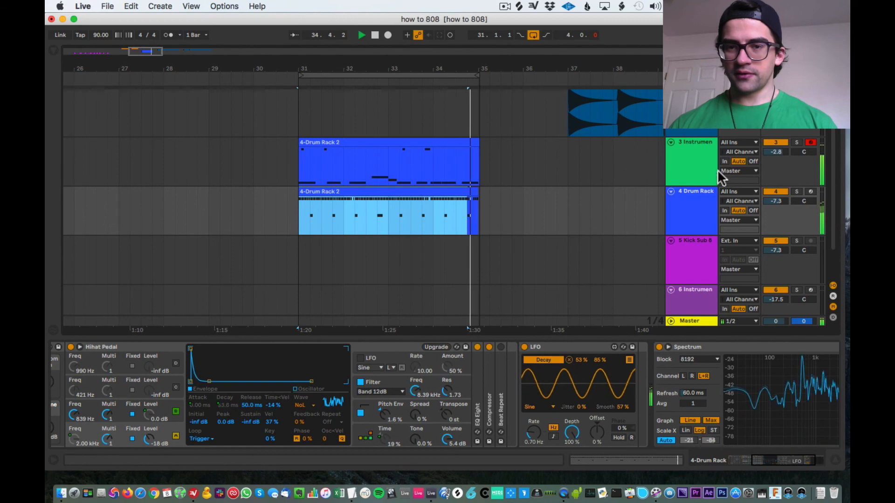
left_click(679, 155)
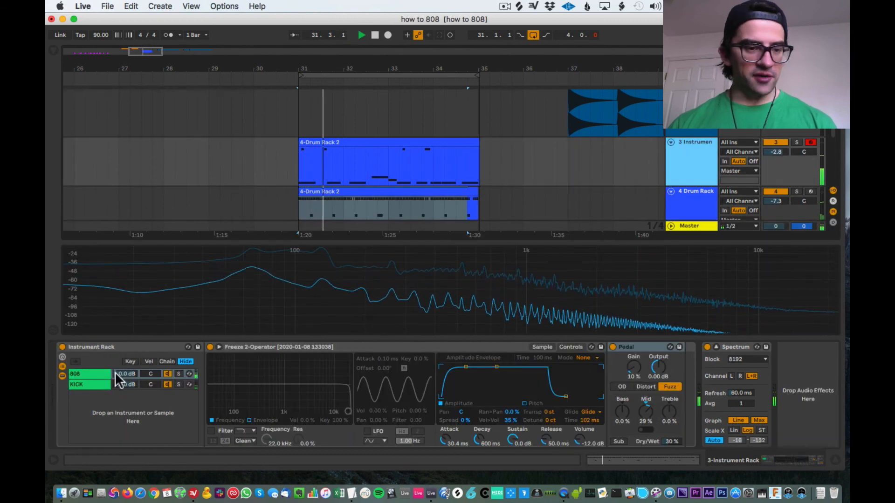
left_click(129, 383)
left_click_drag(127, 385, 127, 386)
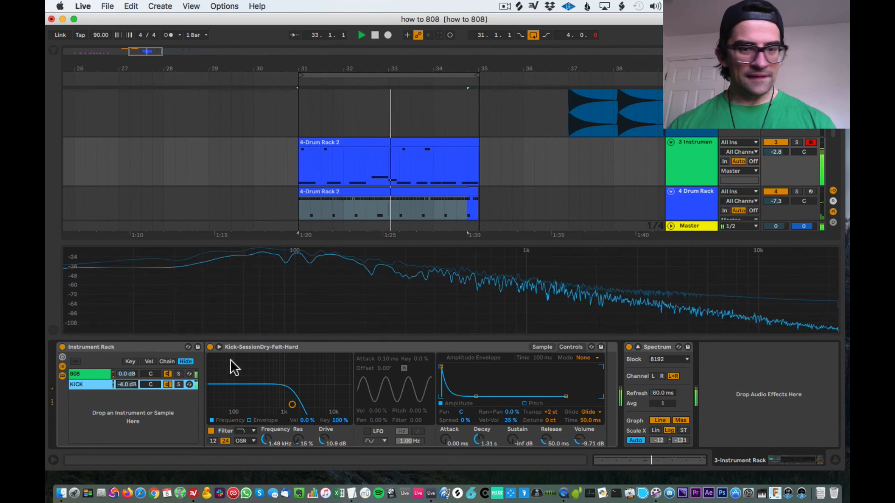
Step: Reduce the spectrum display's height and compare the device settings of the 808 and KICK chains
scroll(427, 156, "down", 2)
left_click_drag(450, 243, 451, 262)
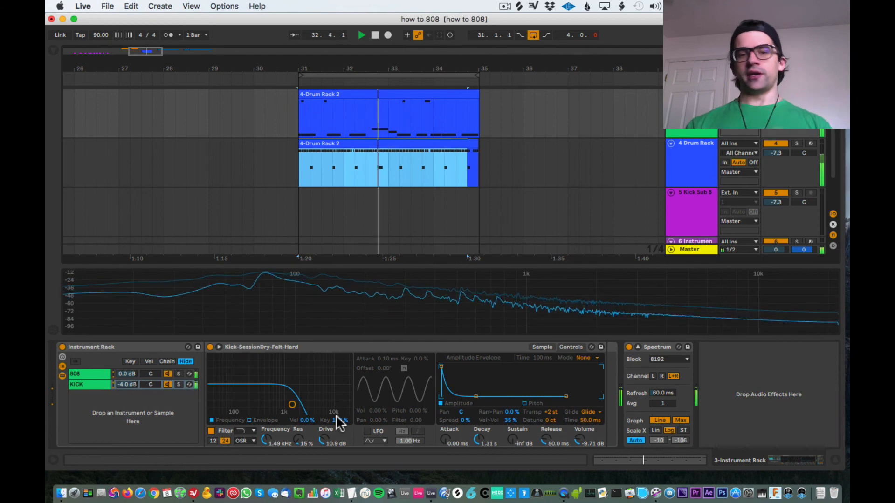
left_click(80, 375)
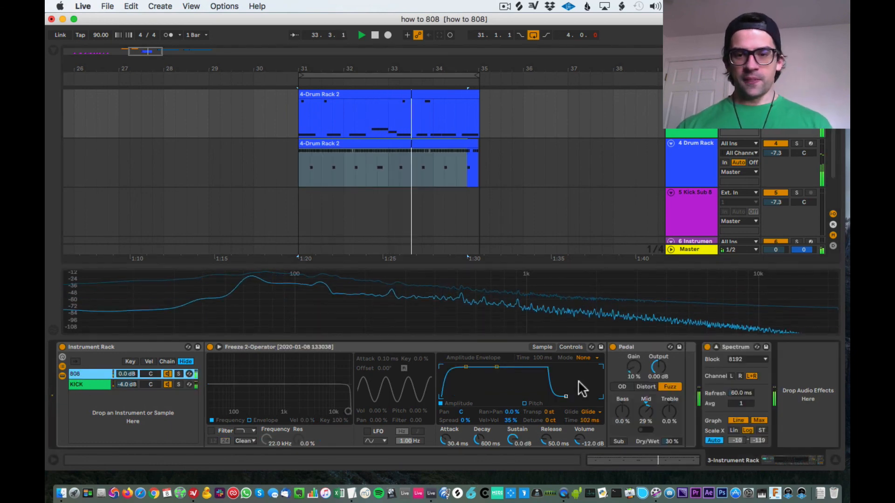
left_click(77, 383)
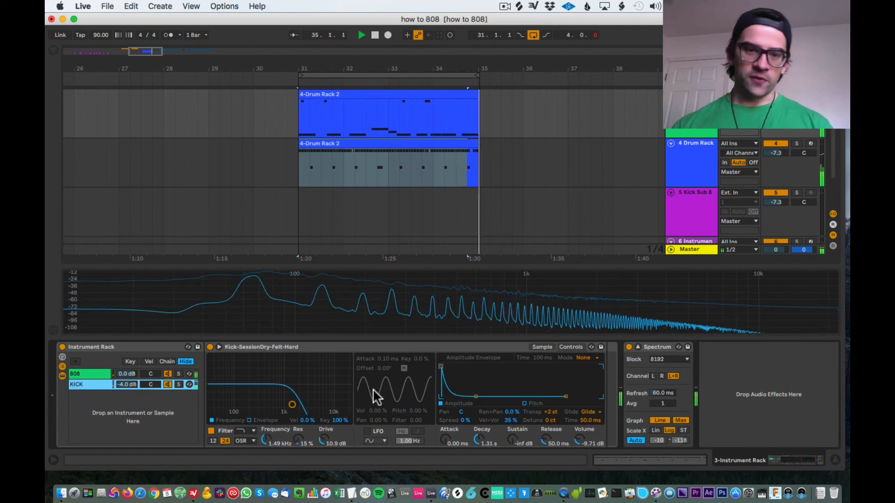